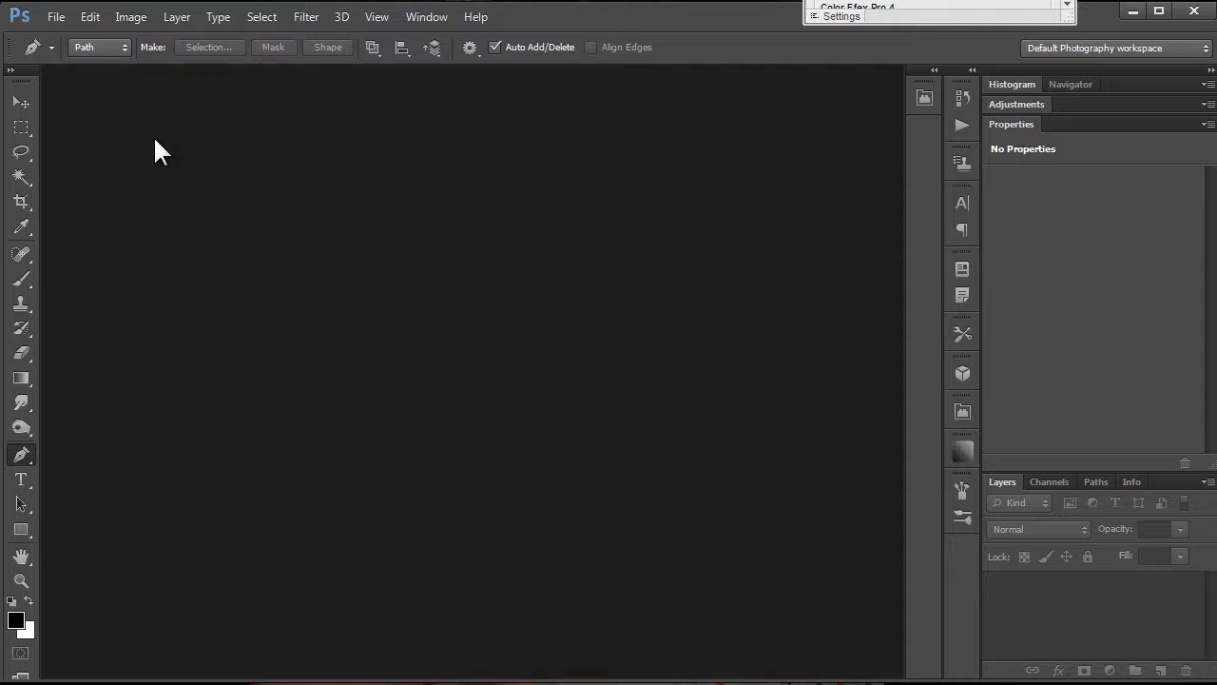
Step: Start a new document in inches with a width of 7 and a height of 5
left_click(53, 16)
left_click(69, 40)
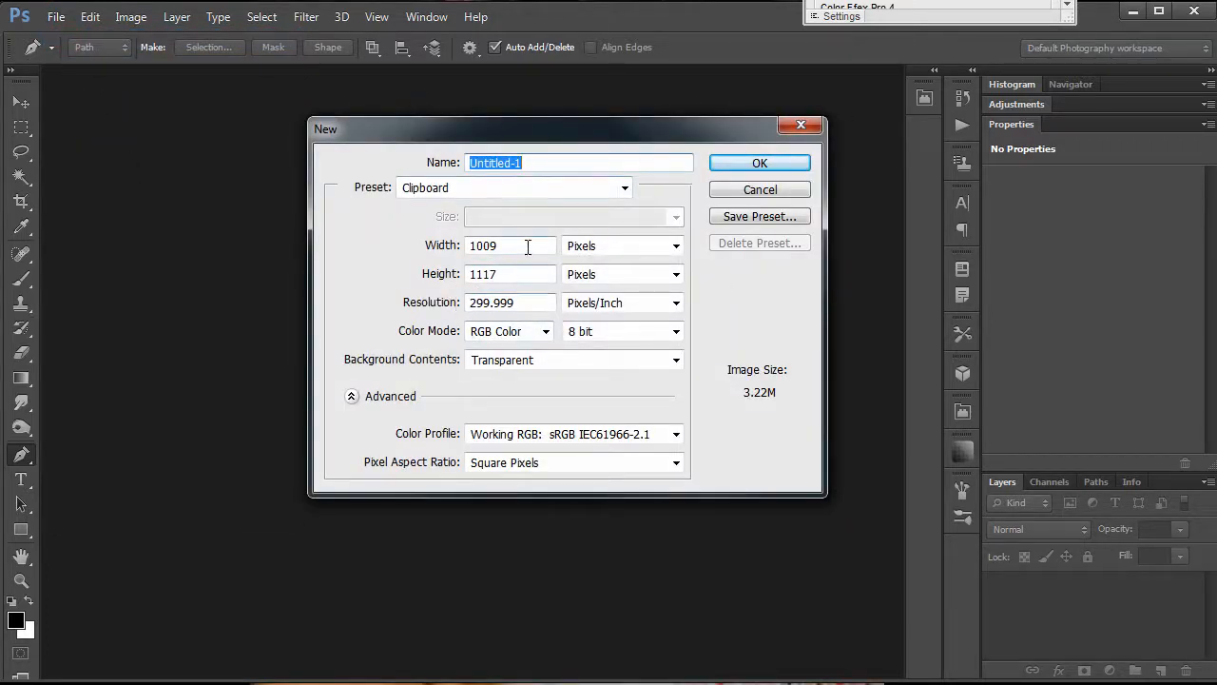
left_click(661, 246)
left_click(633, 281)
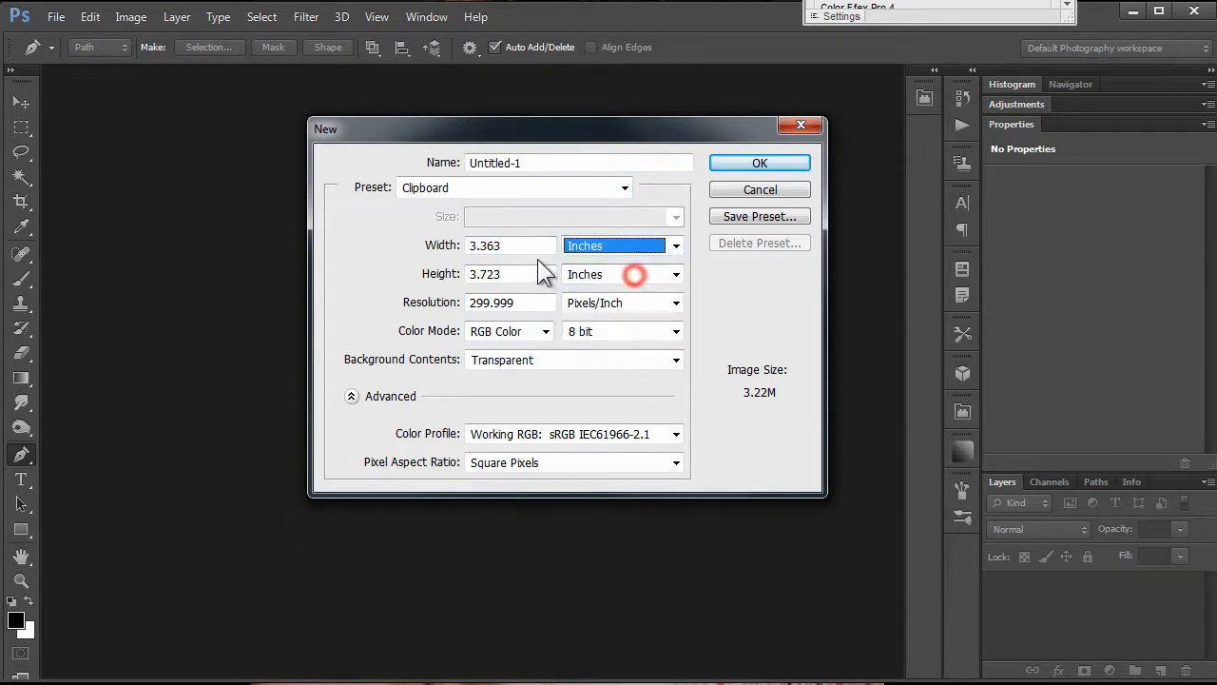
double_click(529, 246)
type("7")
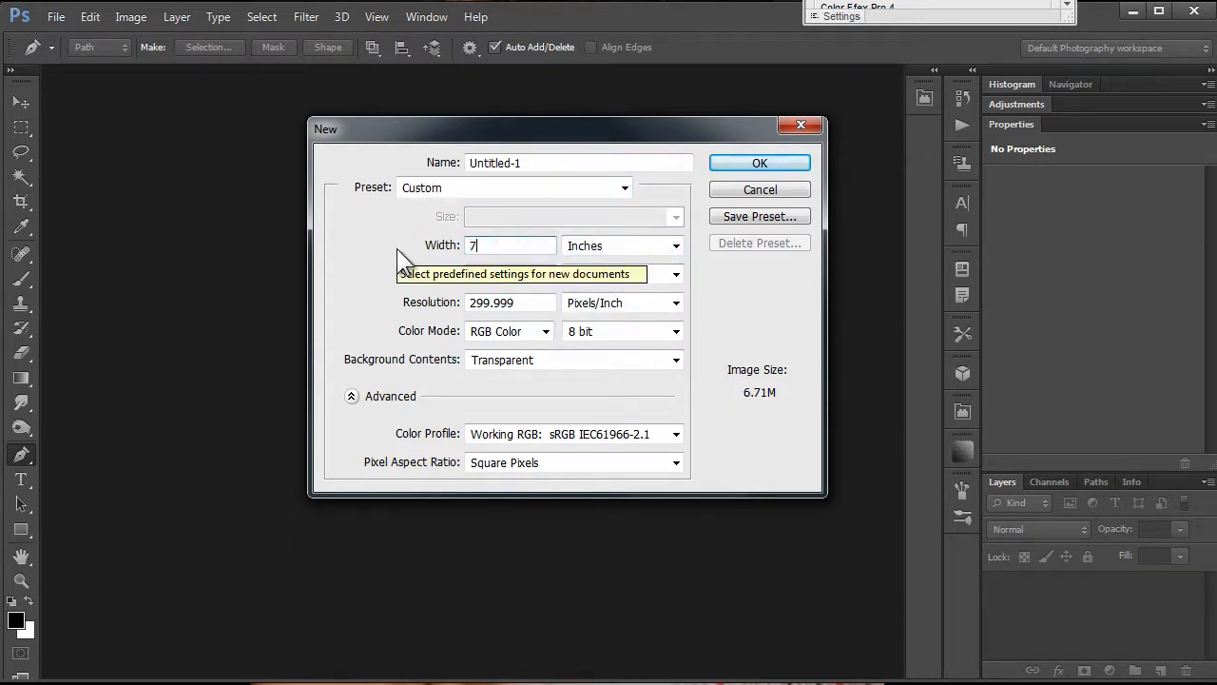
left_click(386, 277)
double_click(540, 273)
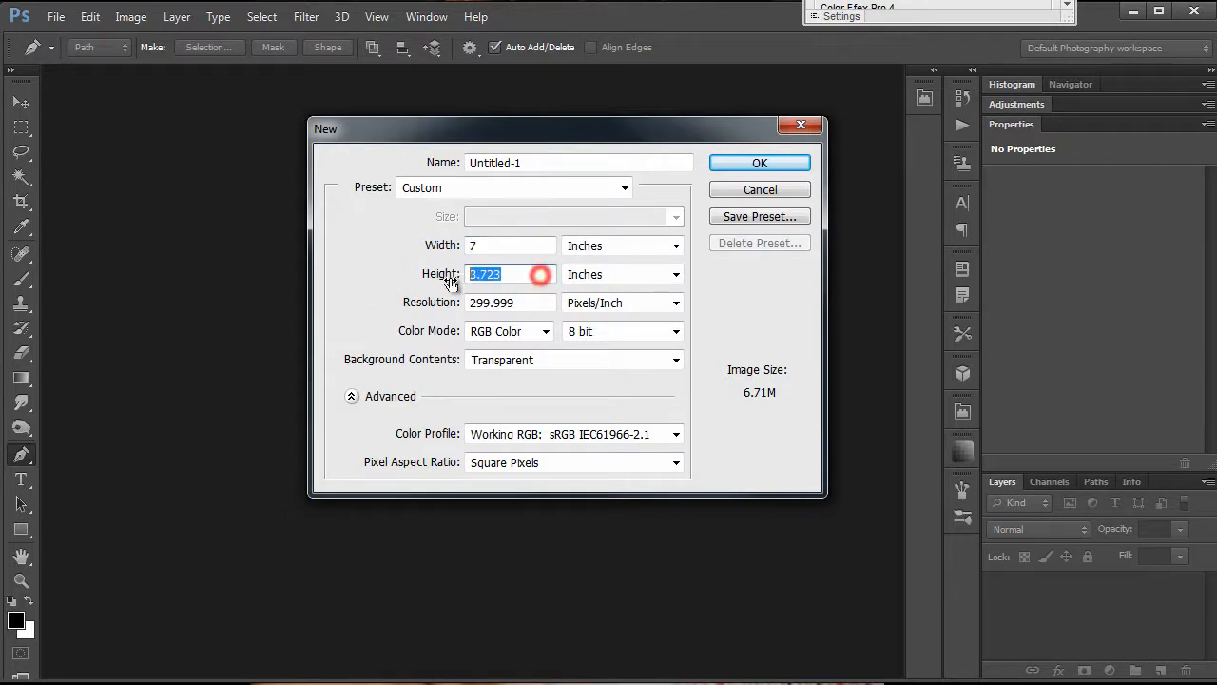
type("5")
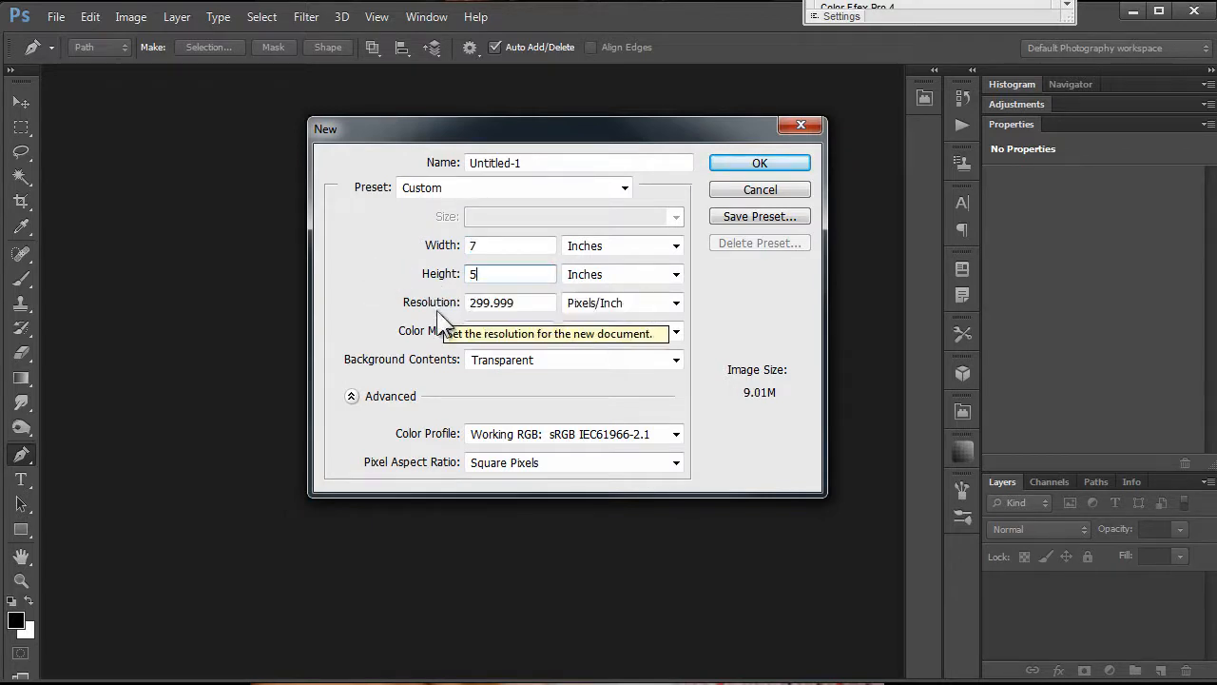
Step: Set the new document's resolution to 300 pixels/inch and its color depth to 16 bit
double_click(535, 301)
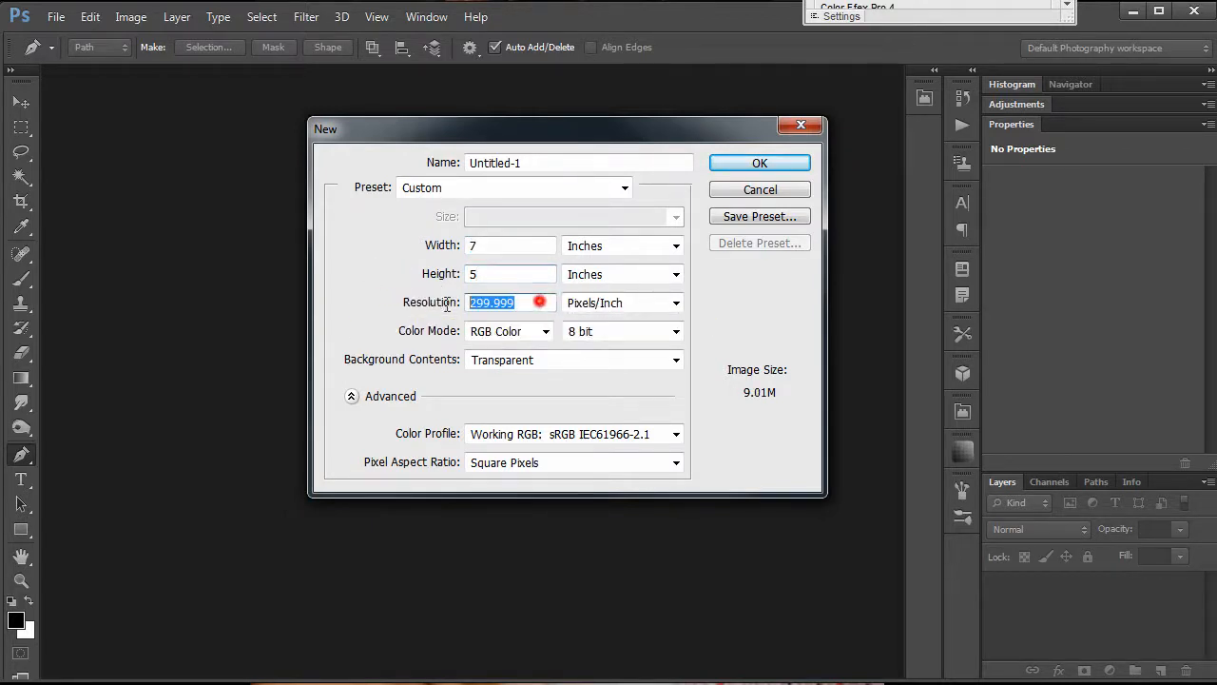
type("300")
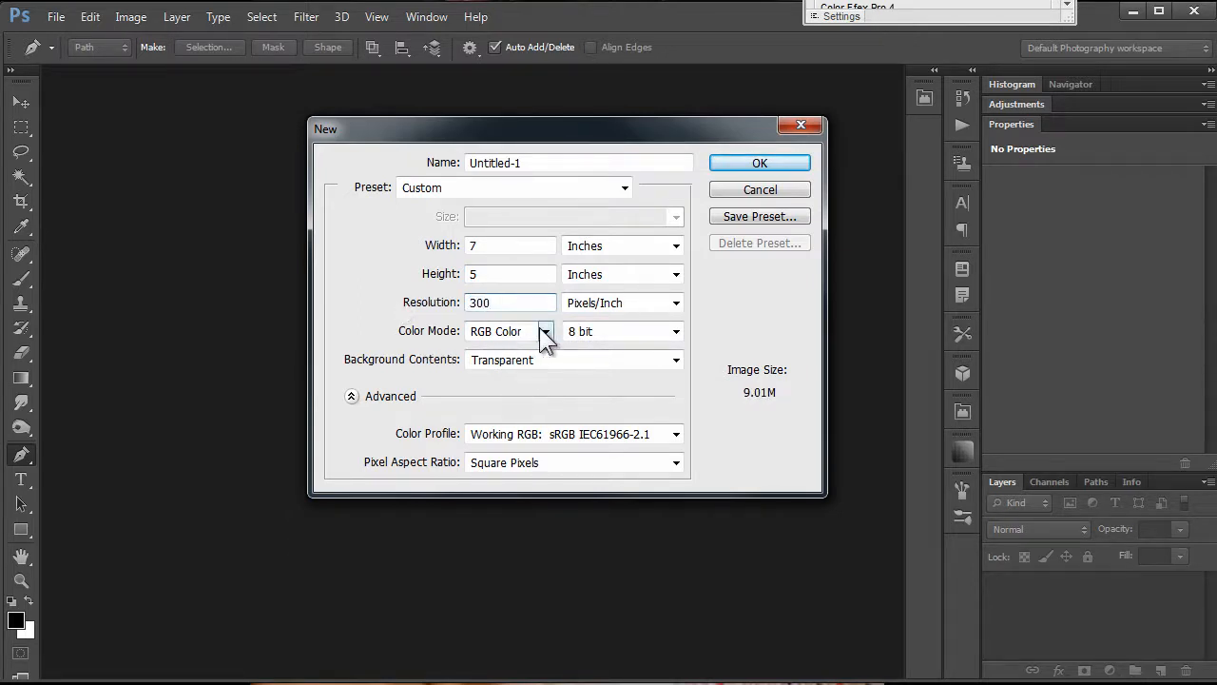
left_click(603, 333)
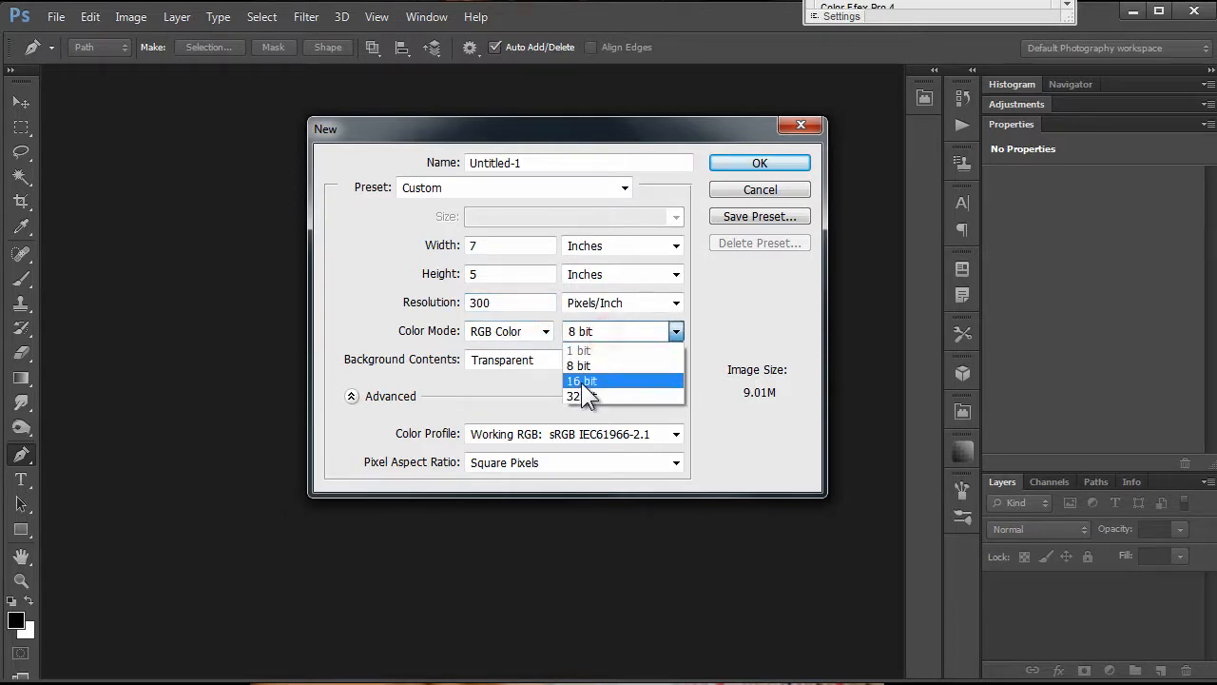
left_click(581, 380)
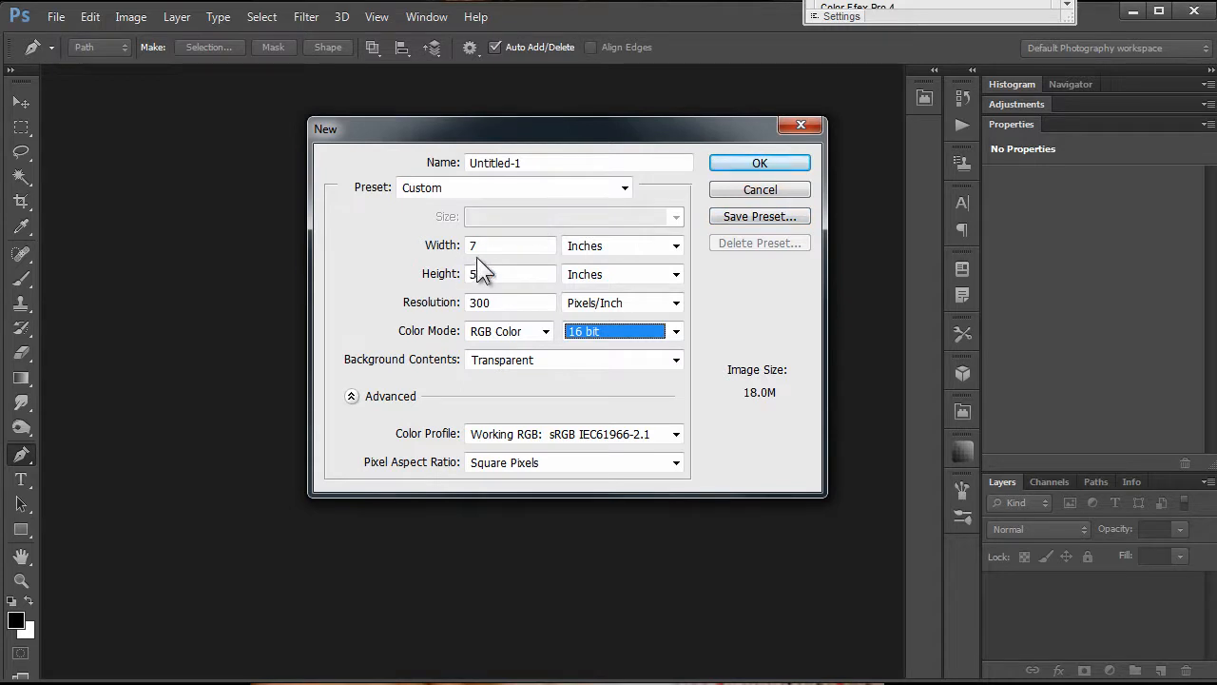
Step: Save the document settings as a preset named "Custom Horz 7 in X 5 in" and leave the new document setup without creating a file
left_click(751, 217)
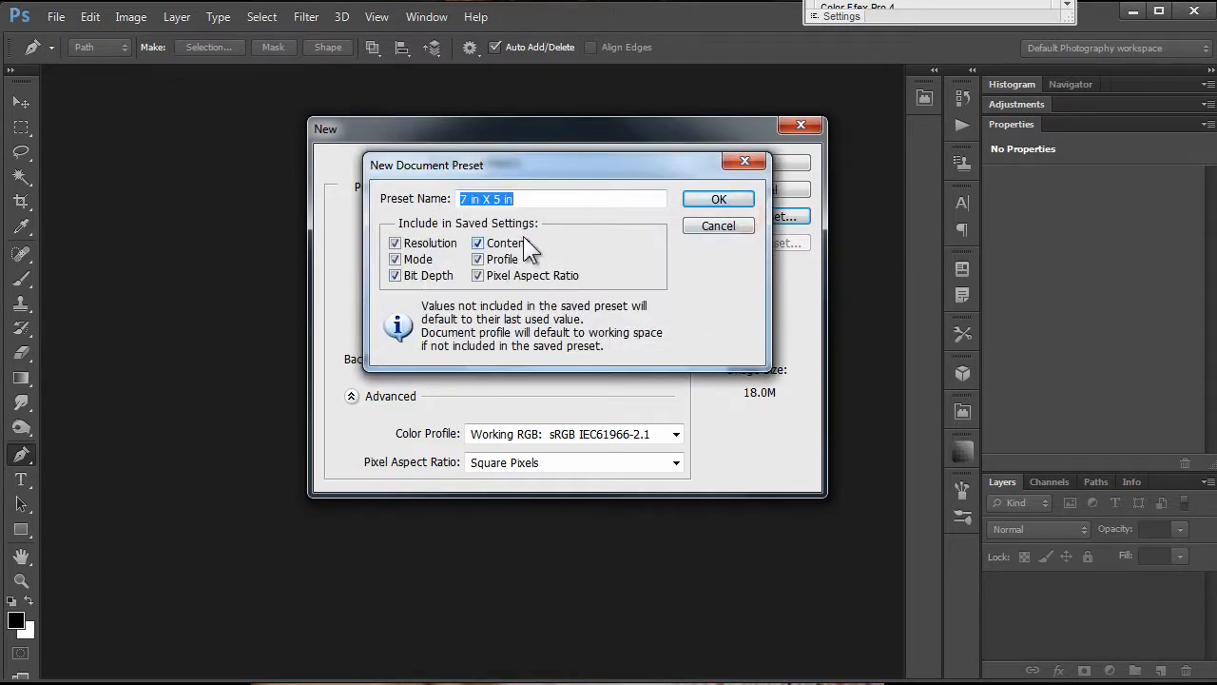
left_click(462, 199)
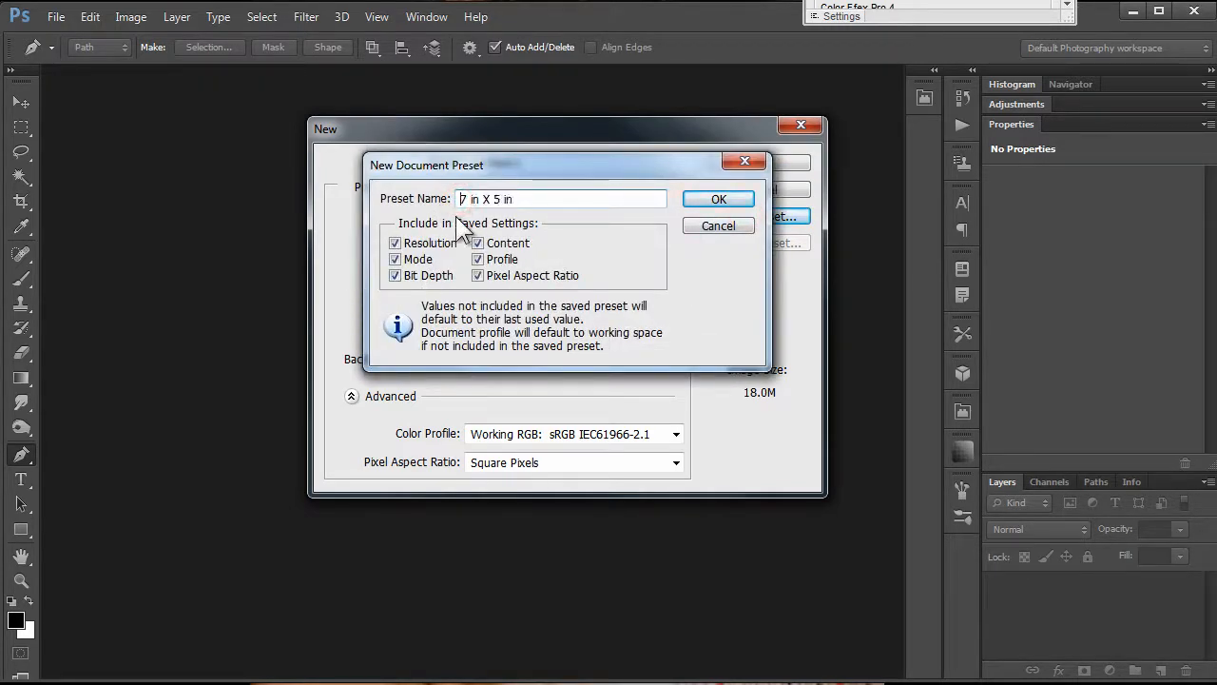
type("Custom Horz")
left_click(708, 201)
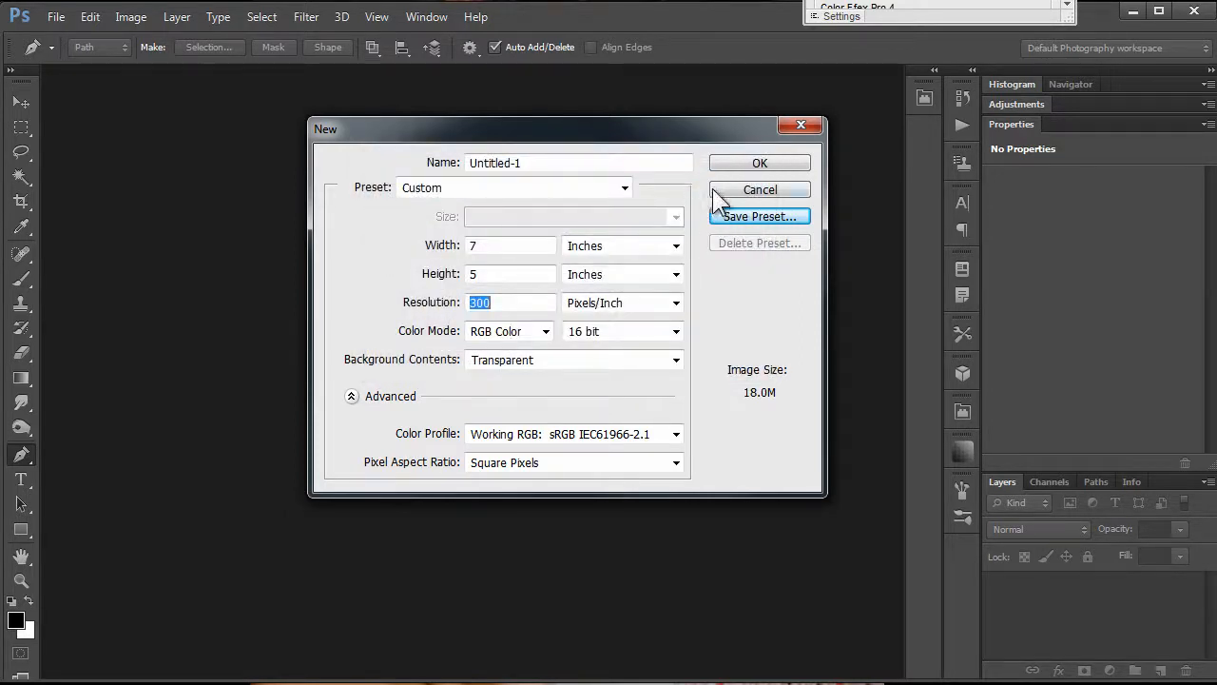
left_click(733, 187)
Step: Create a new document from the "Custom Horz 7 in X 5 in" preset
left_click(54, 16)
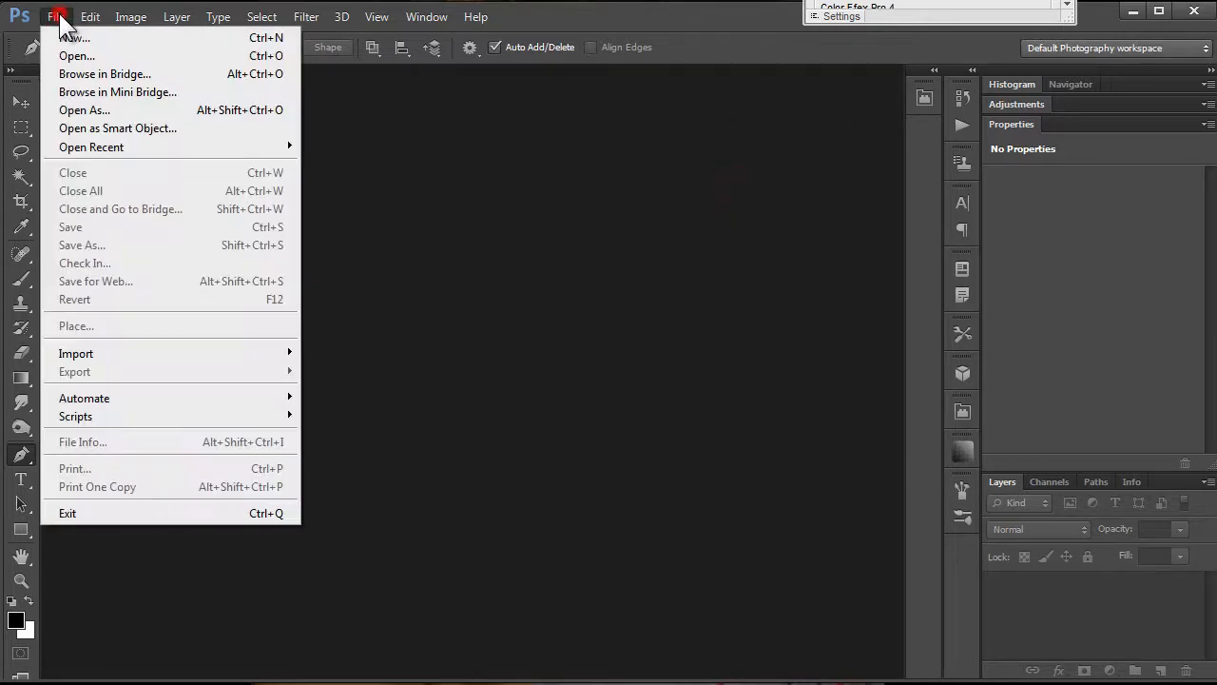
left_click(80, 38)
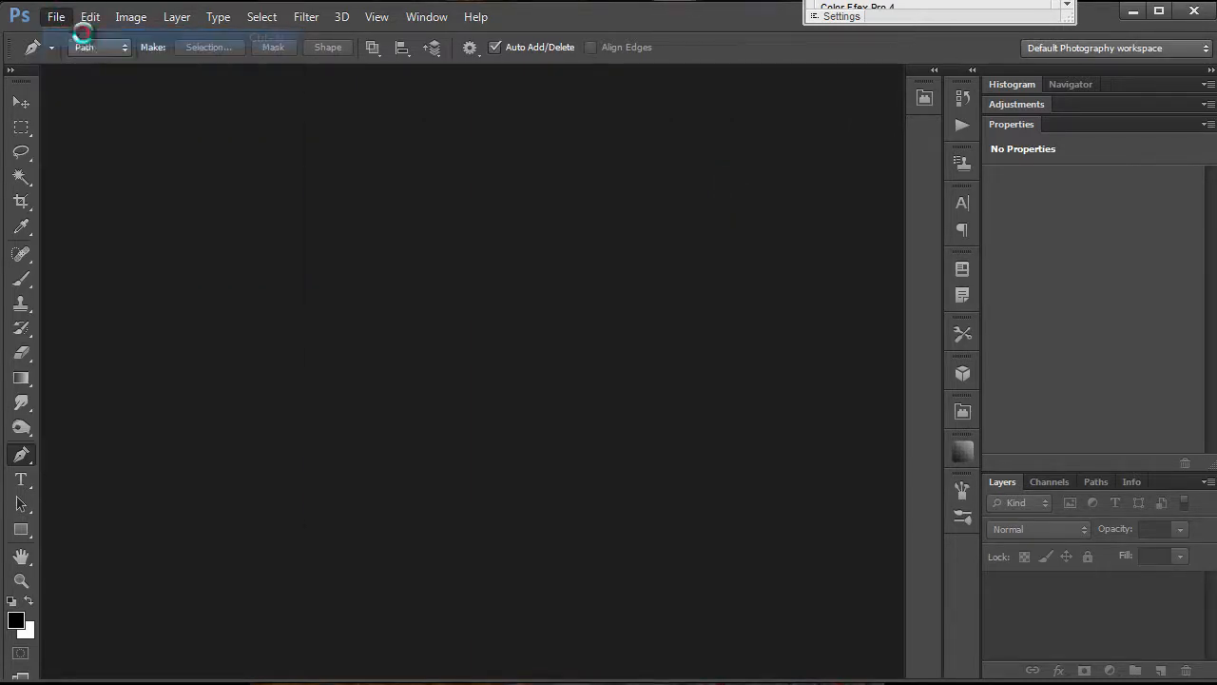
left_click(625, 184)
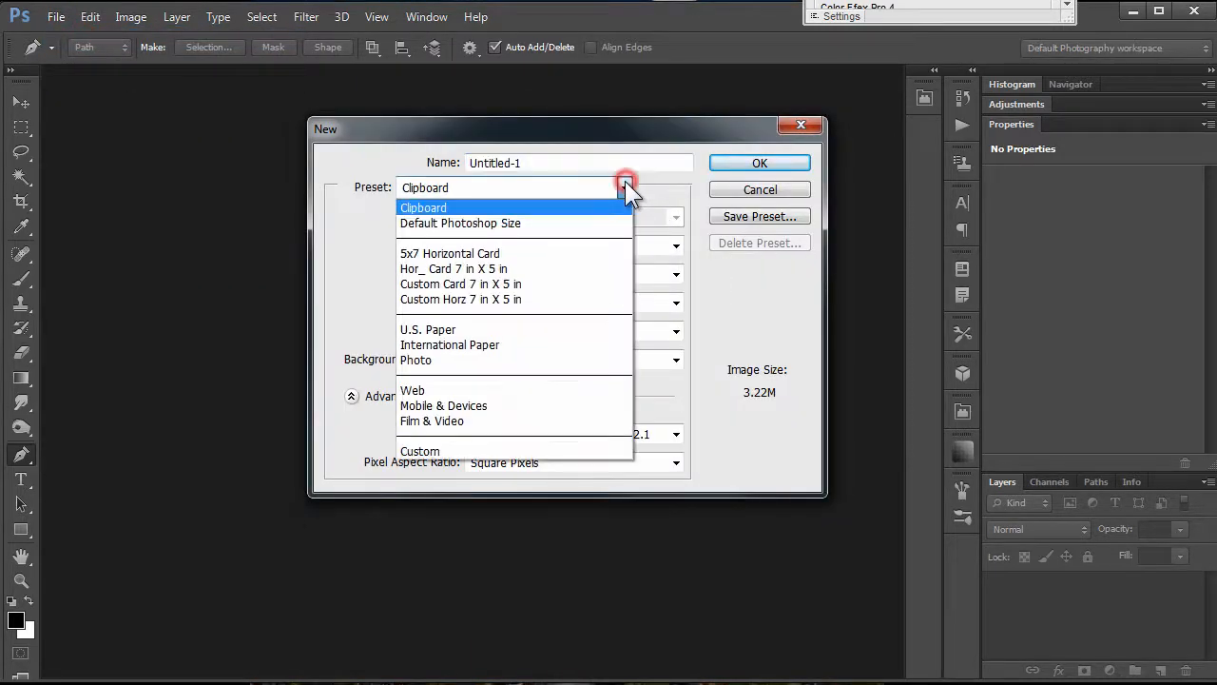
left_click(452, 302)
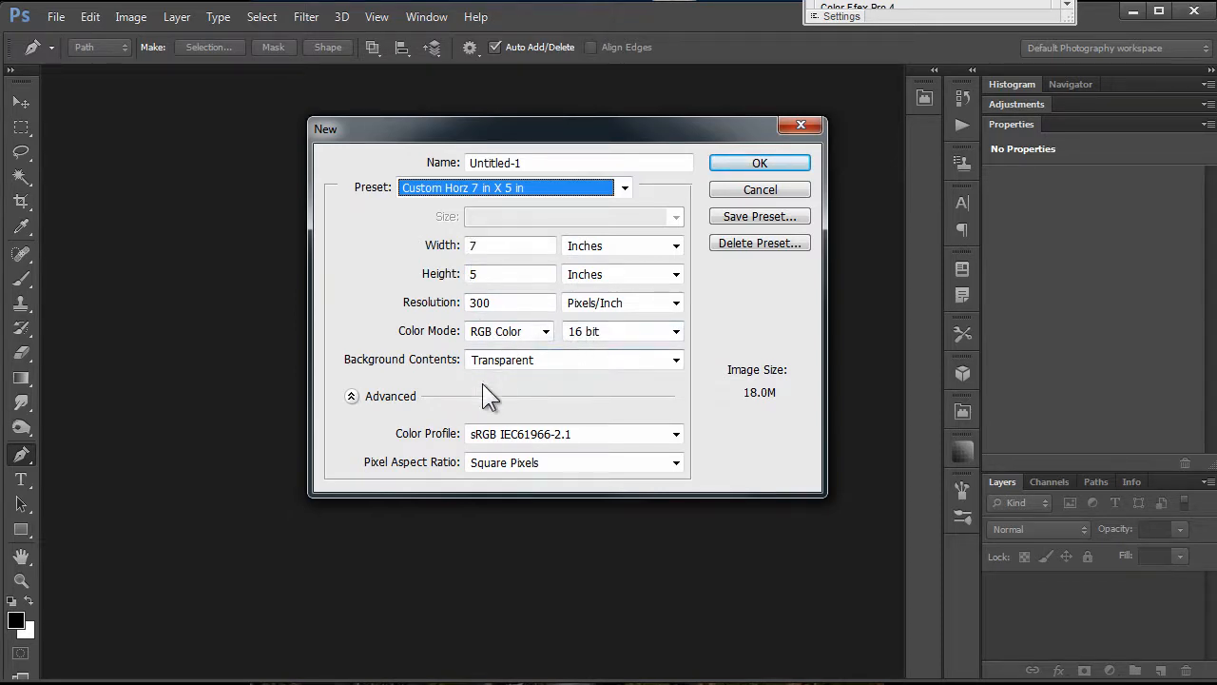
left_click(752, 166)
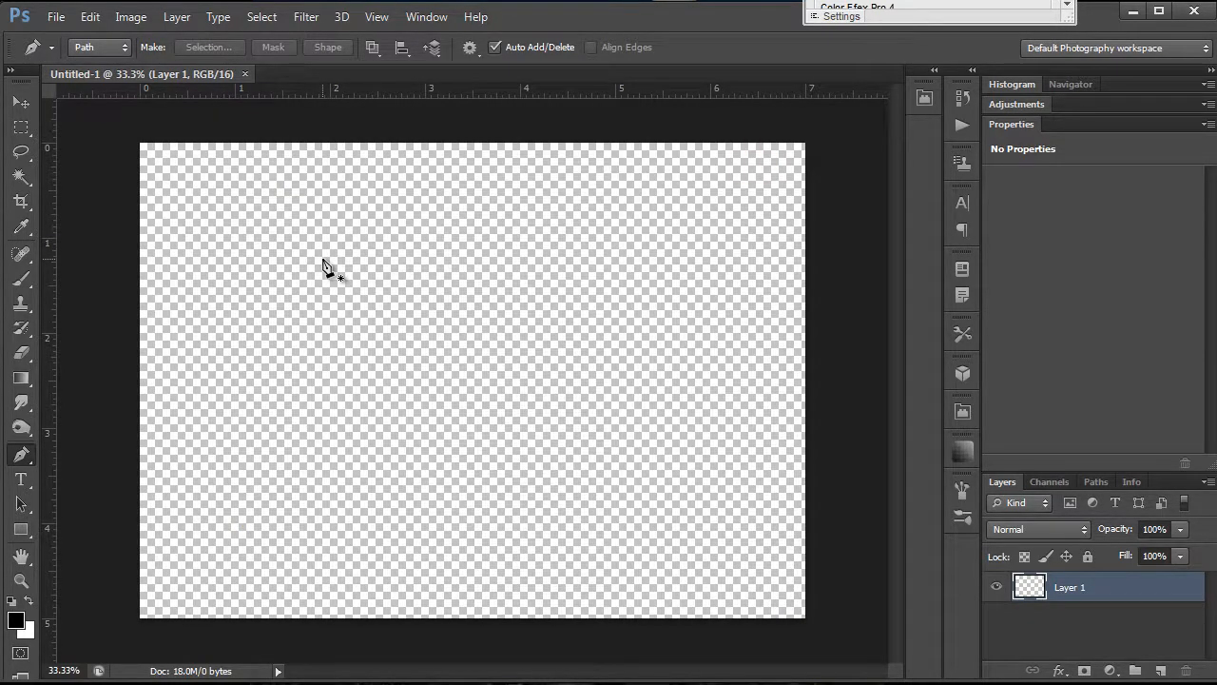
Step: Set the foreground color to a medium red and the background color to a dark red (H 0, S 99, B 51)
left_click(16, 619)
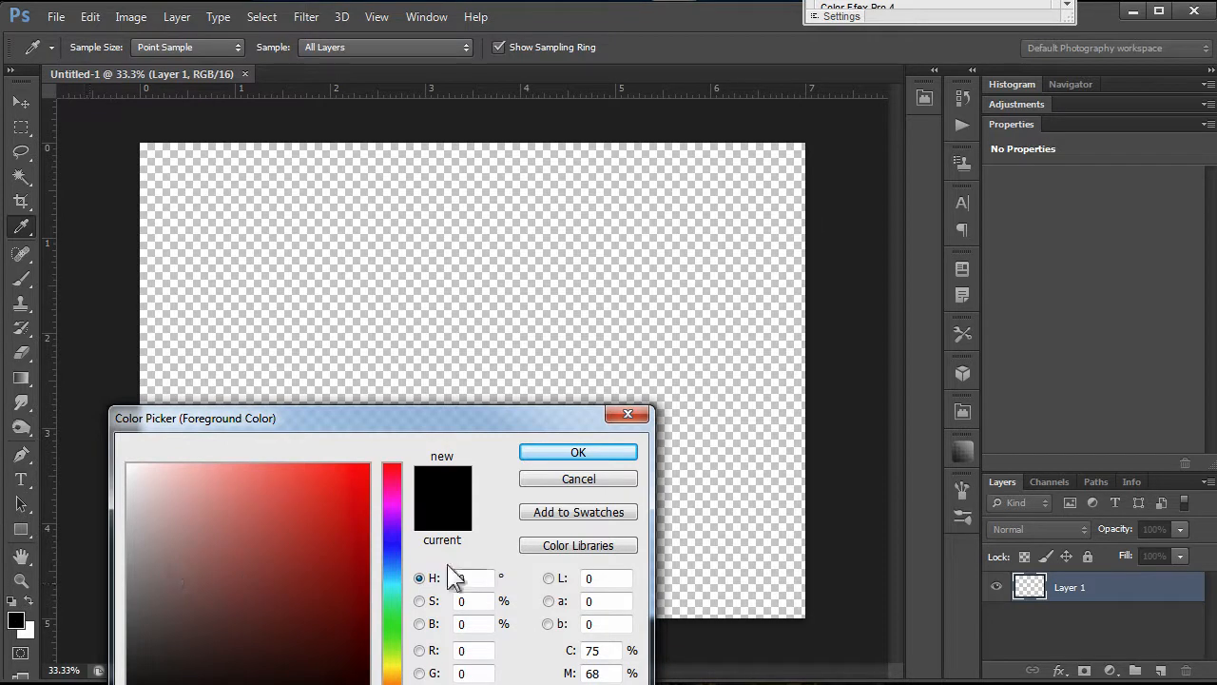
mouse_move(355, 576)
left_mouse_down()
mouse_move(367, 469)
mouse_move(282, 474)
mouse_move(277, 518)
mouse_move(365, 528)
mouse_move(371, 540)
mouse_move(274, 541)
mouse_move(379, 540)
mouse_move(288, 540)
mouse_move(315, 519)
mouse_move(283, 519)
mouse_move(293, 524)
left_mouse_up()
left_click(553, 452)
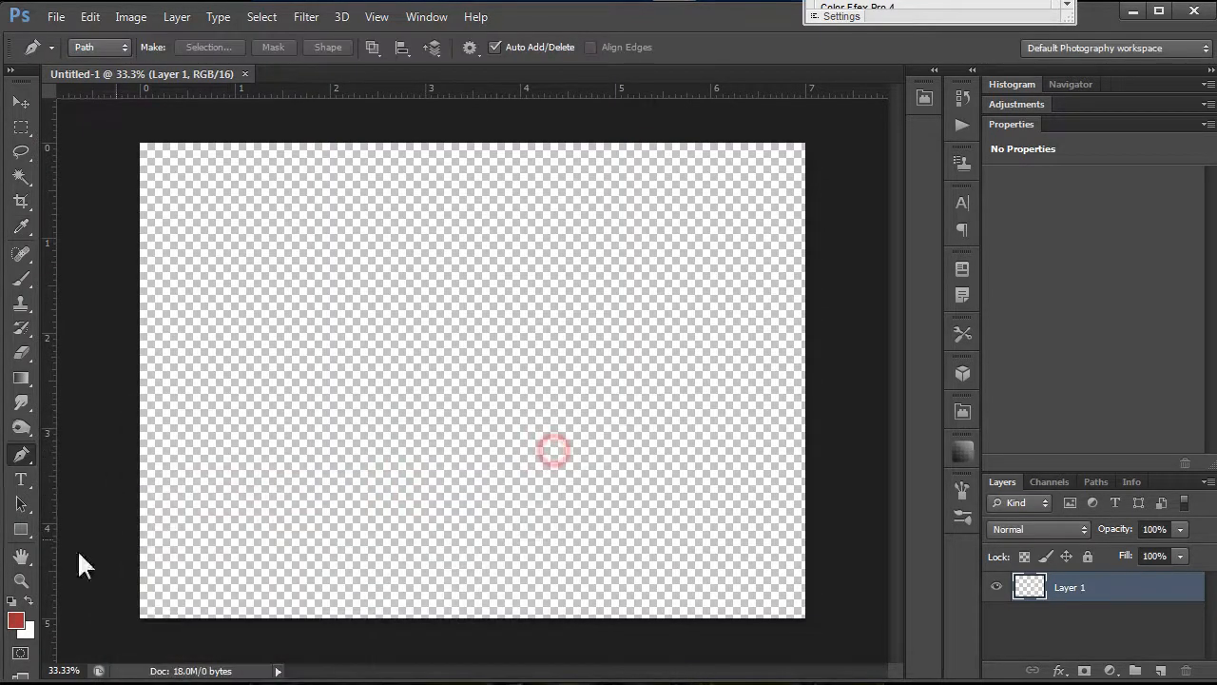
left_click(31, 626)
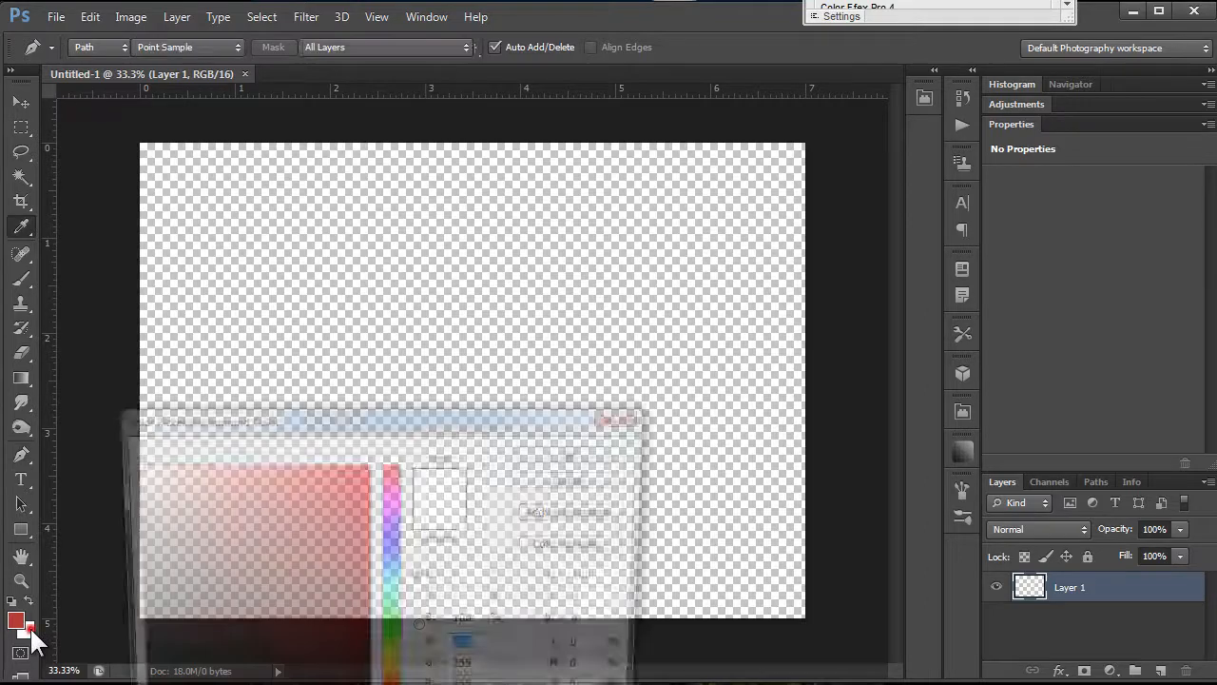
left_click_drag(370, 557, 371, 584)
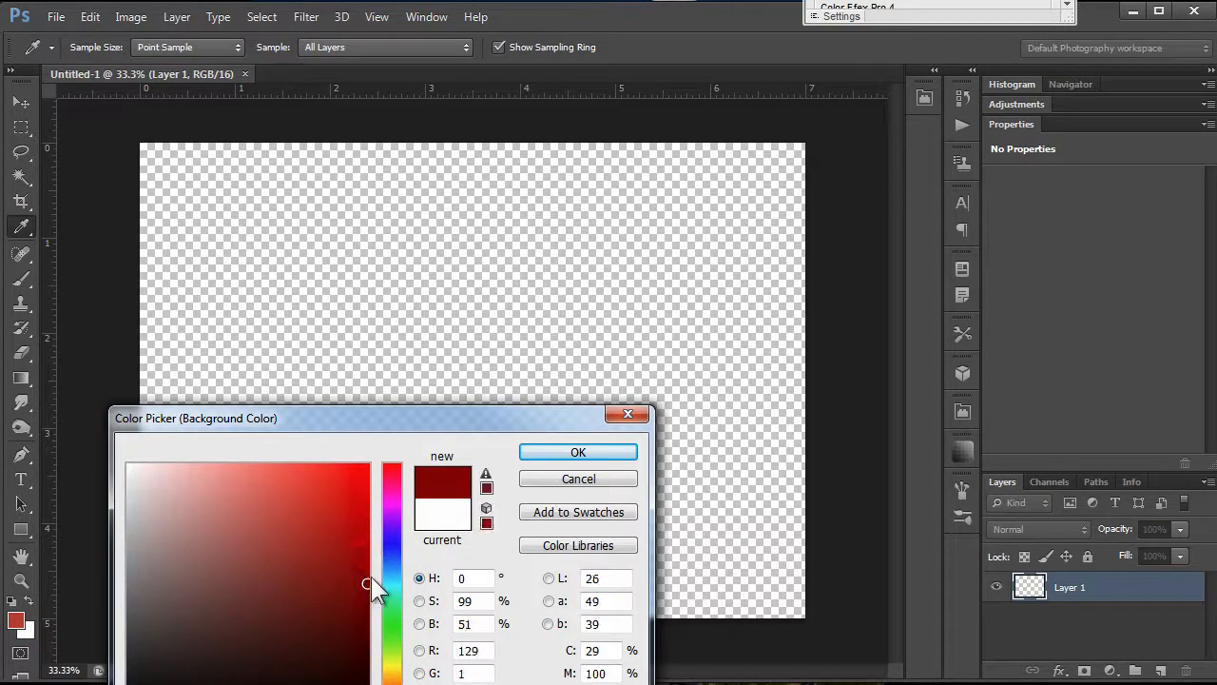
left_click(555, 450)
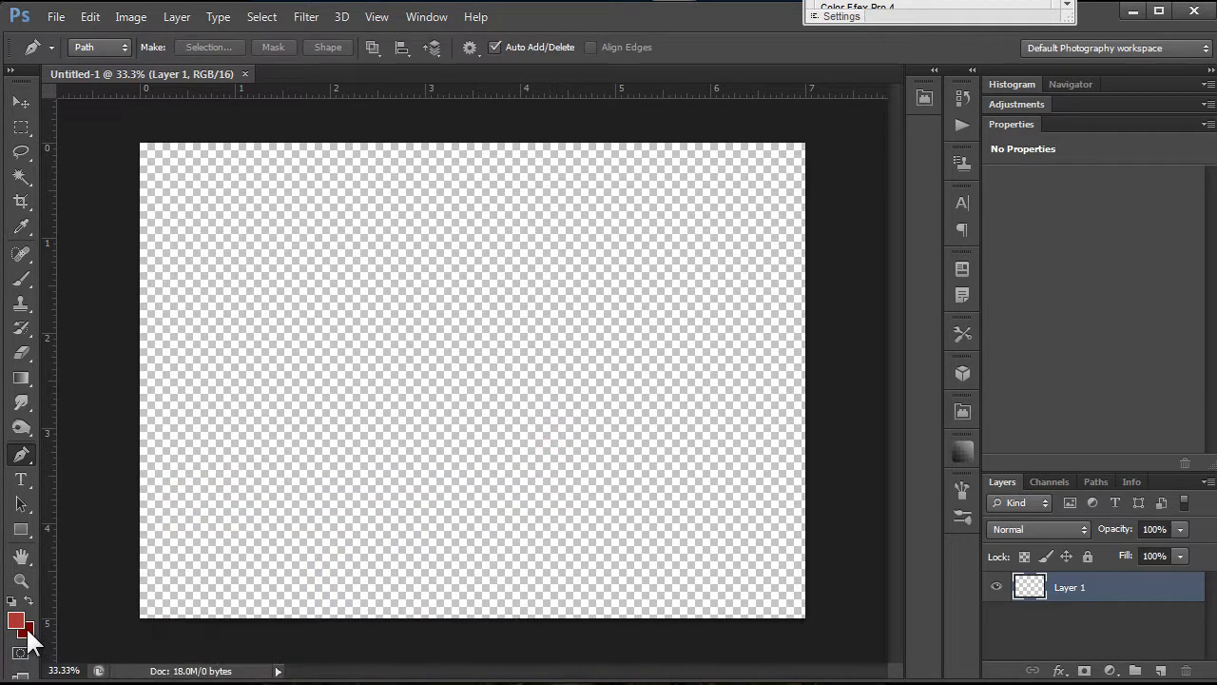
Step: Fill Layer 1 with a linear Foreground to Background gradient running diagonally from the canvas's upper left to its lower right
left_click(23, 378)
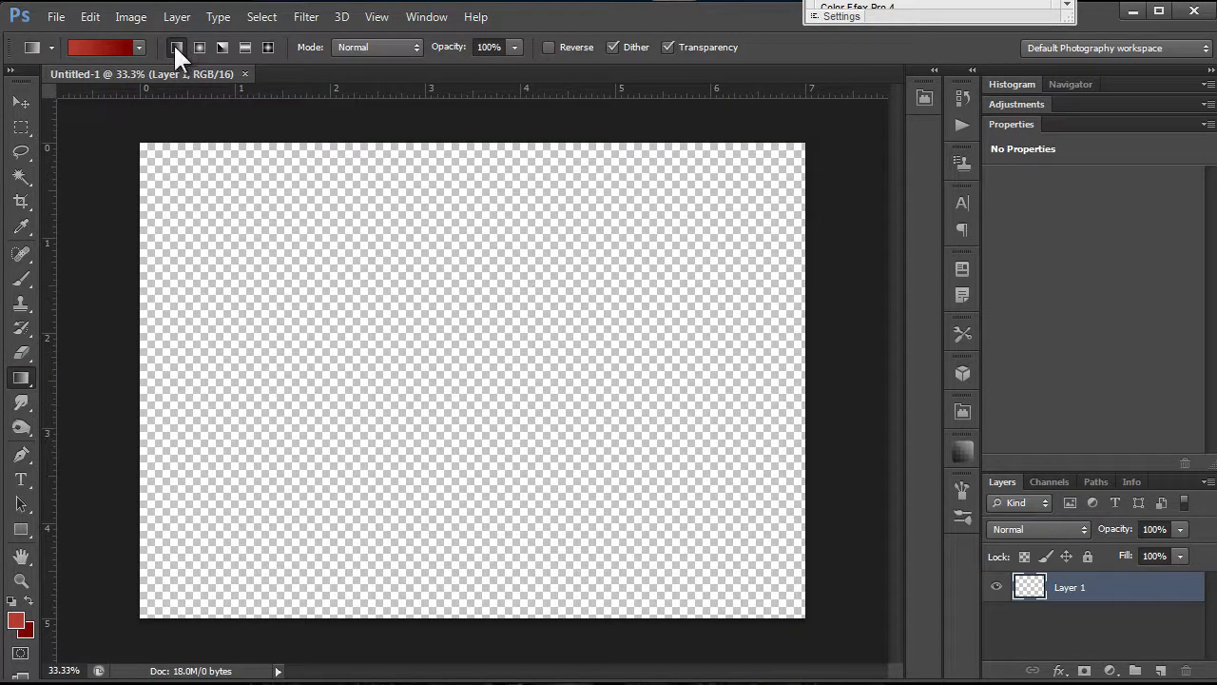
left_click(139, 48)
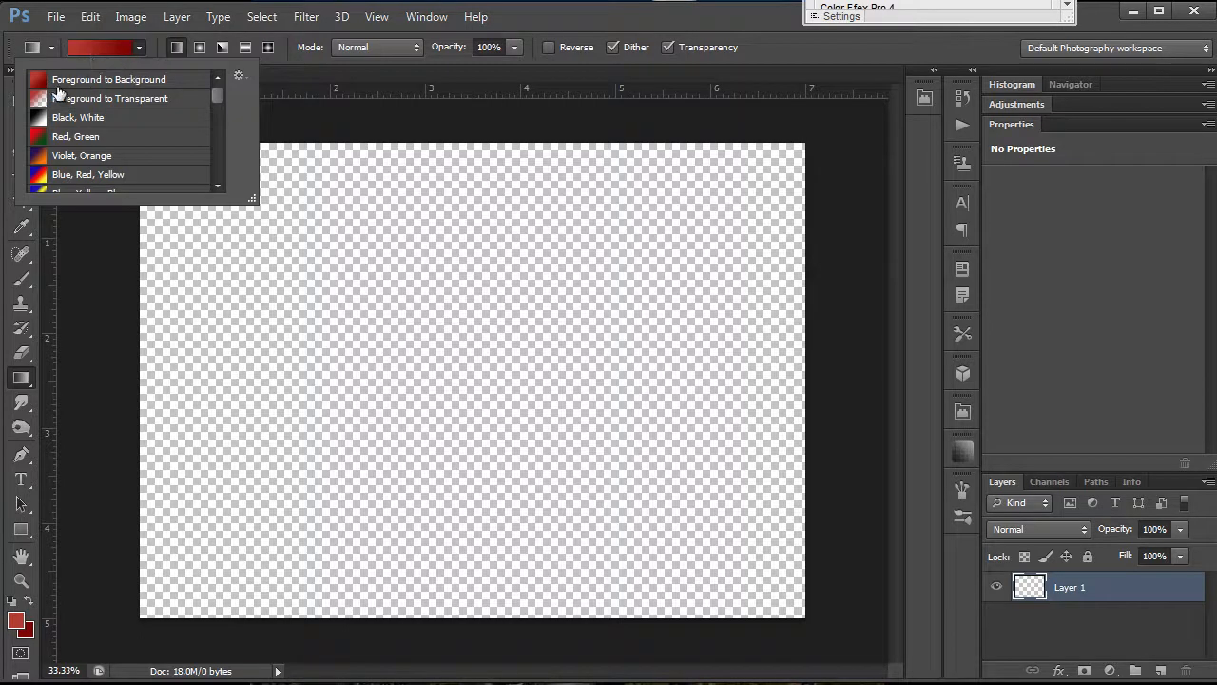
left_click(109, 82)
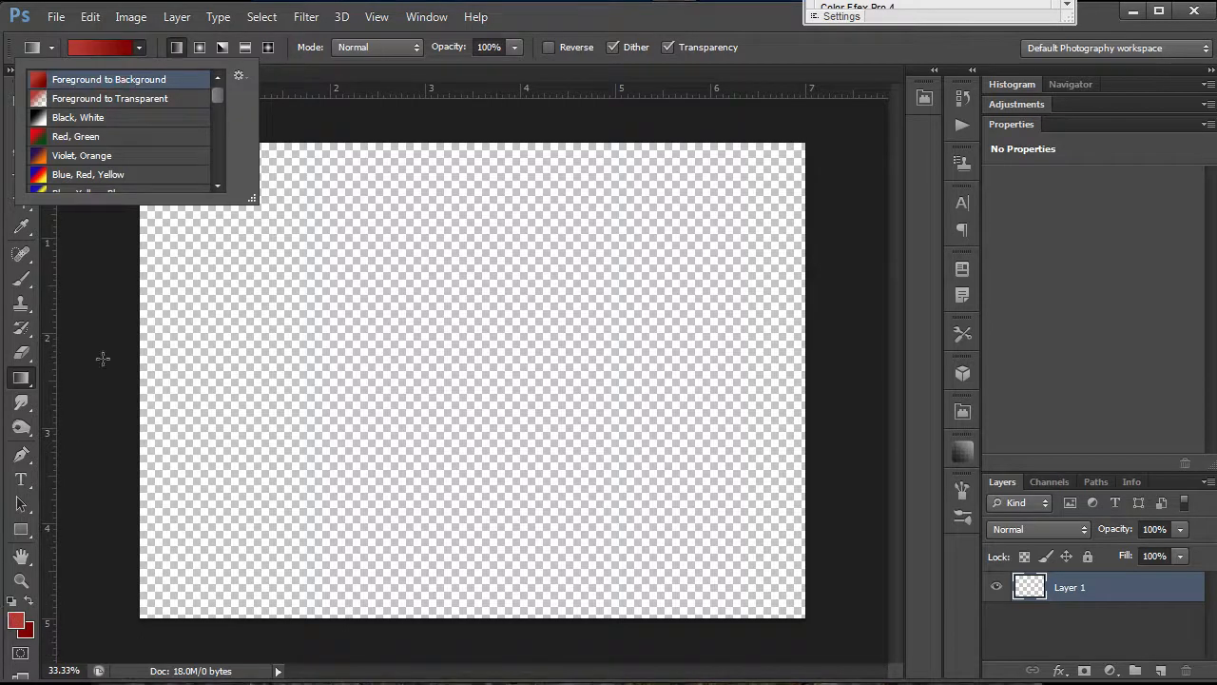
left_click(179, 45)
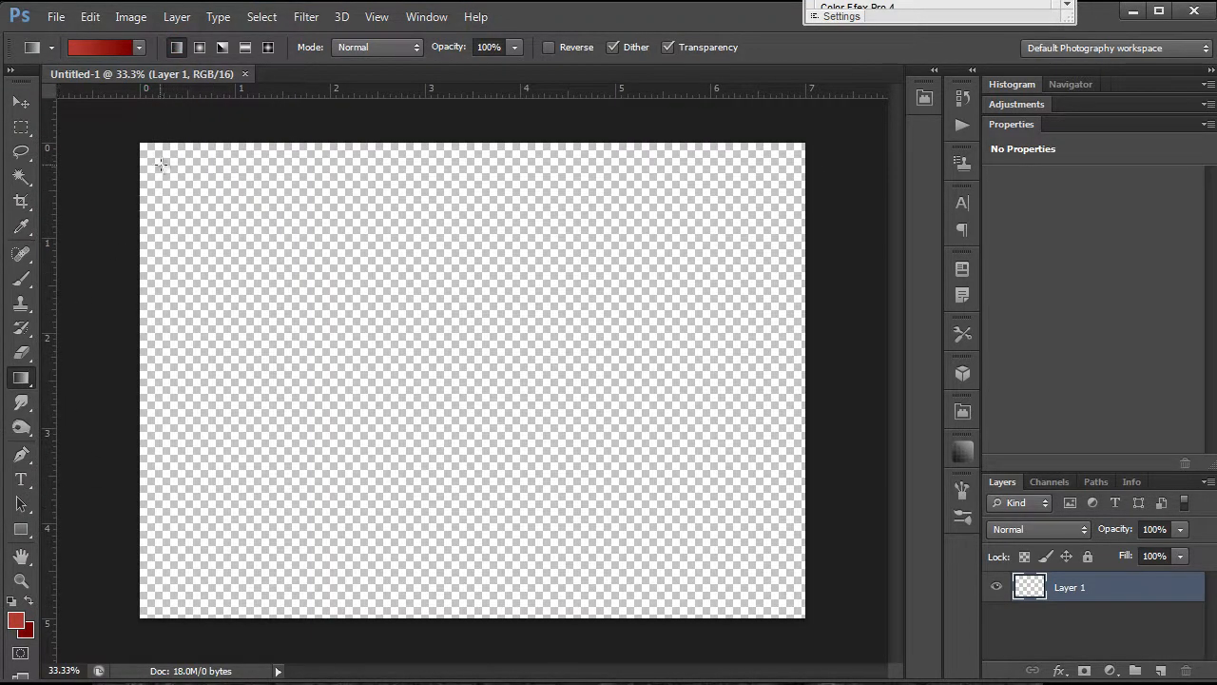
left_click_drag(142, 181, 771, 576)
left_click_drag(196, 212, 312, 287)
left_click_drag(179, 190, 625, 508)
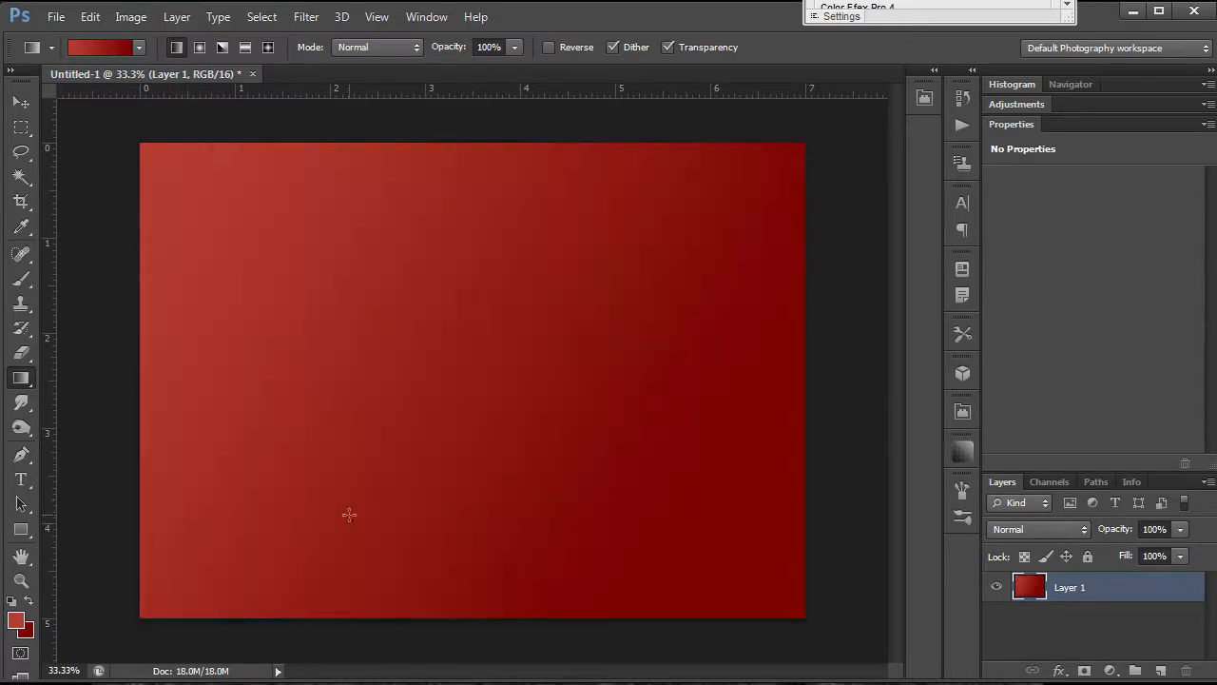
Step: Change the foreground color to a brighter, more saturated red and redraw the diagonal gradient across Layer 1
left_click(15, 621)
mouse_move(294, 528)
left_mouse_down()
mouse_move(351, 500)
mouse_move(346, 485)
left_mouse_up()
left_click(627, 454)
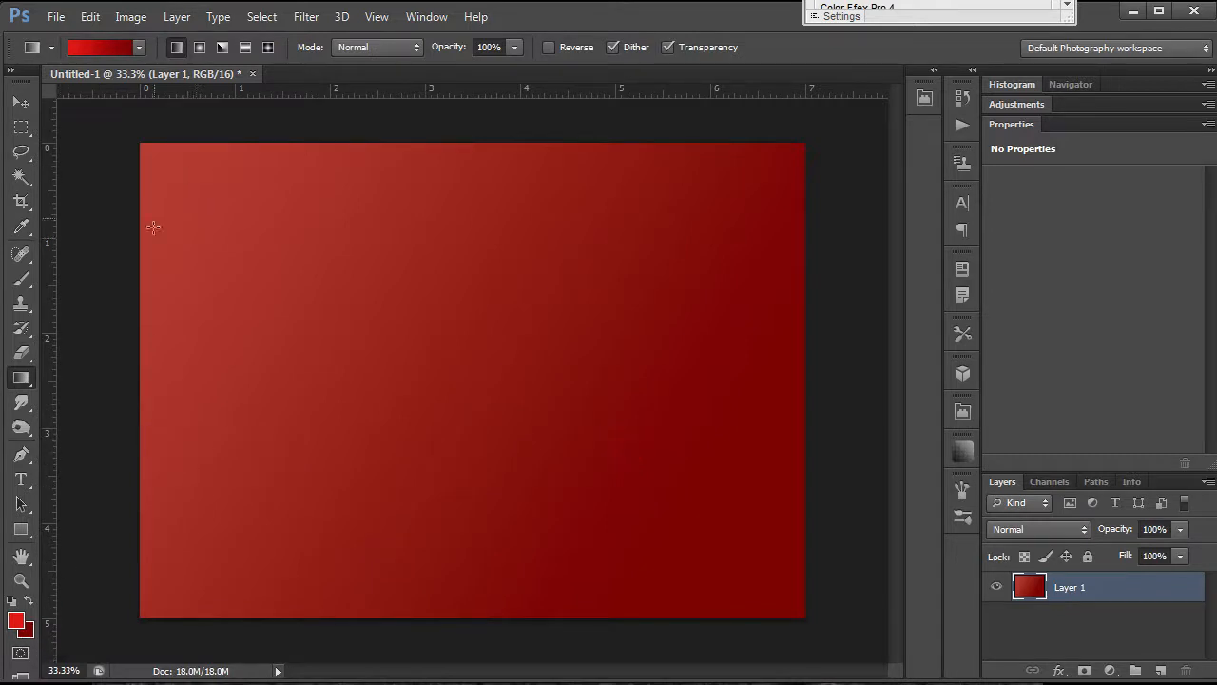
left_click_drag(155, 252, 684, 489)
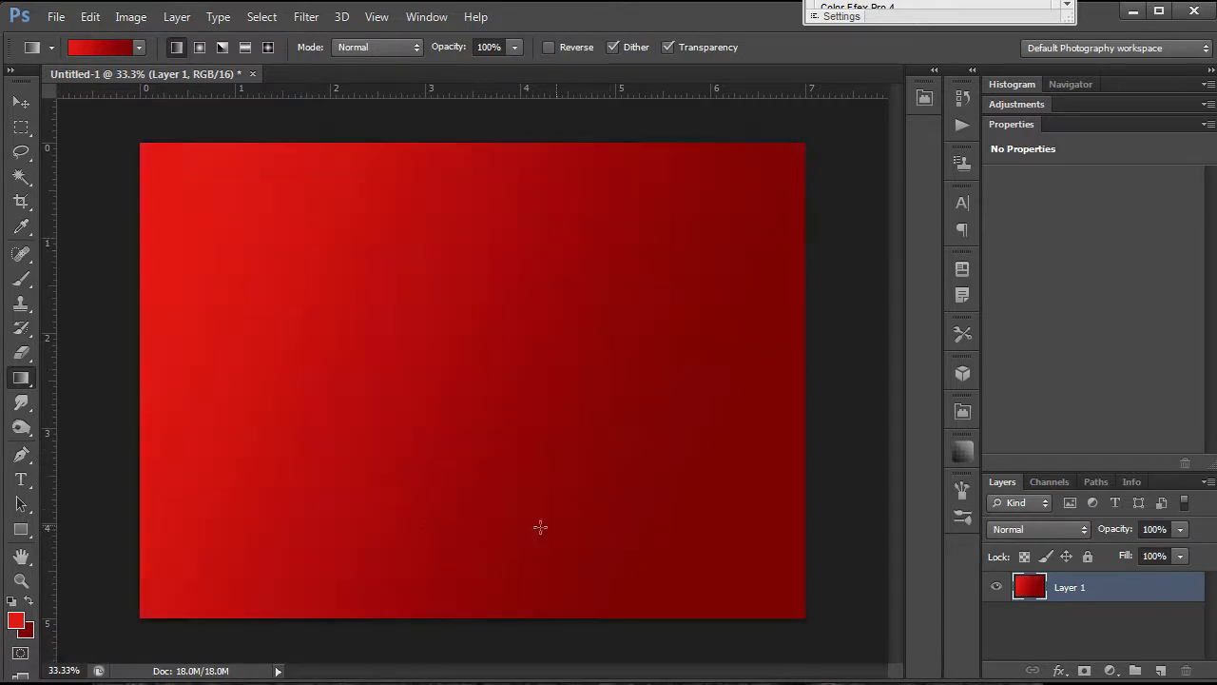
left_click_drag(224, 198, 649, 425)
Step: Darken the background color to H 0, S 98, B 45 and redraw the diagonal gradient across Layer 1
left_click(26, 630)
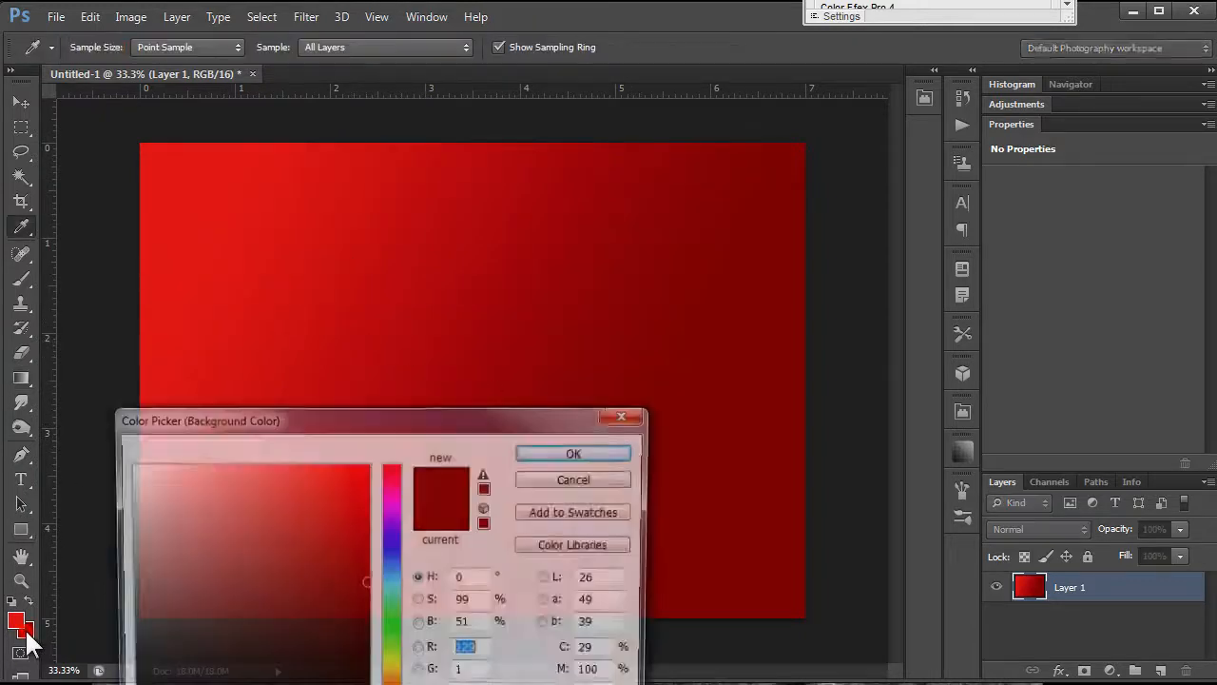
mouse_move(364, 581)
left_mouse_down()
mouse_move(370, 609)
mouse_move(365, 597)
left_mouse_up()
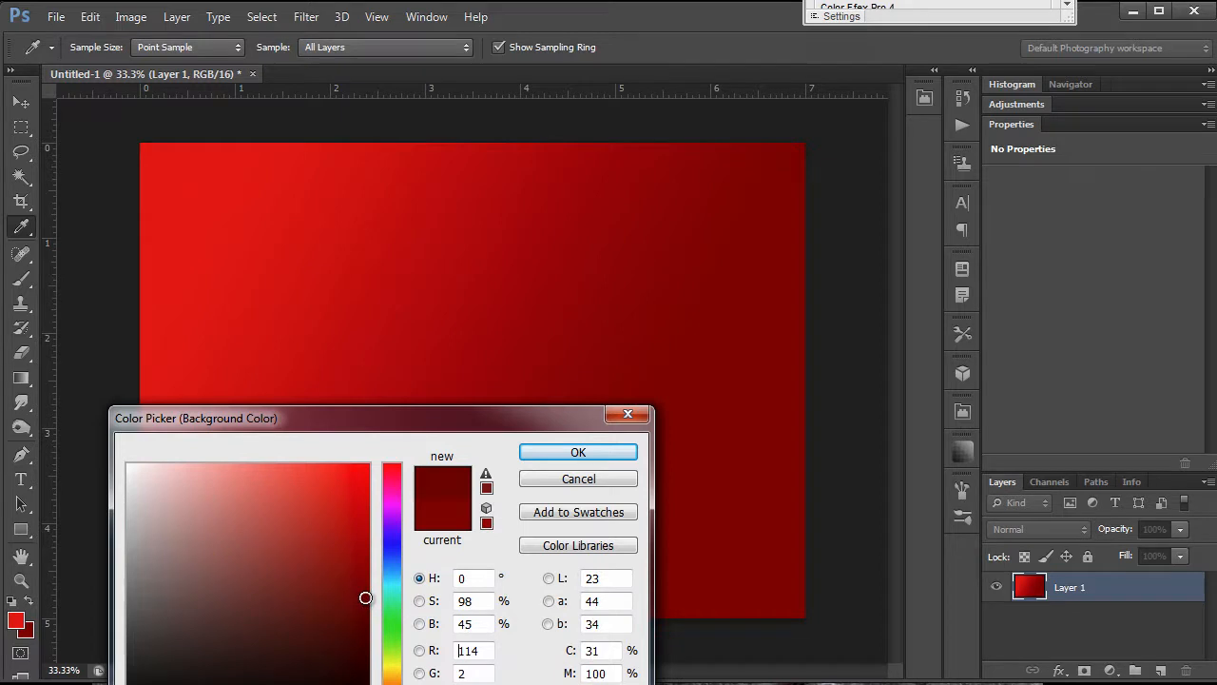
left_click(605, 454)
left_click_drag(158, 228, 673, 504)
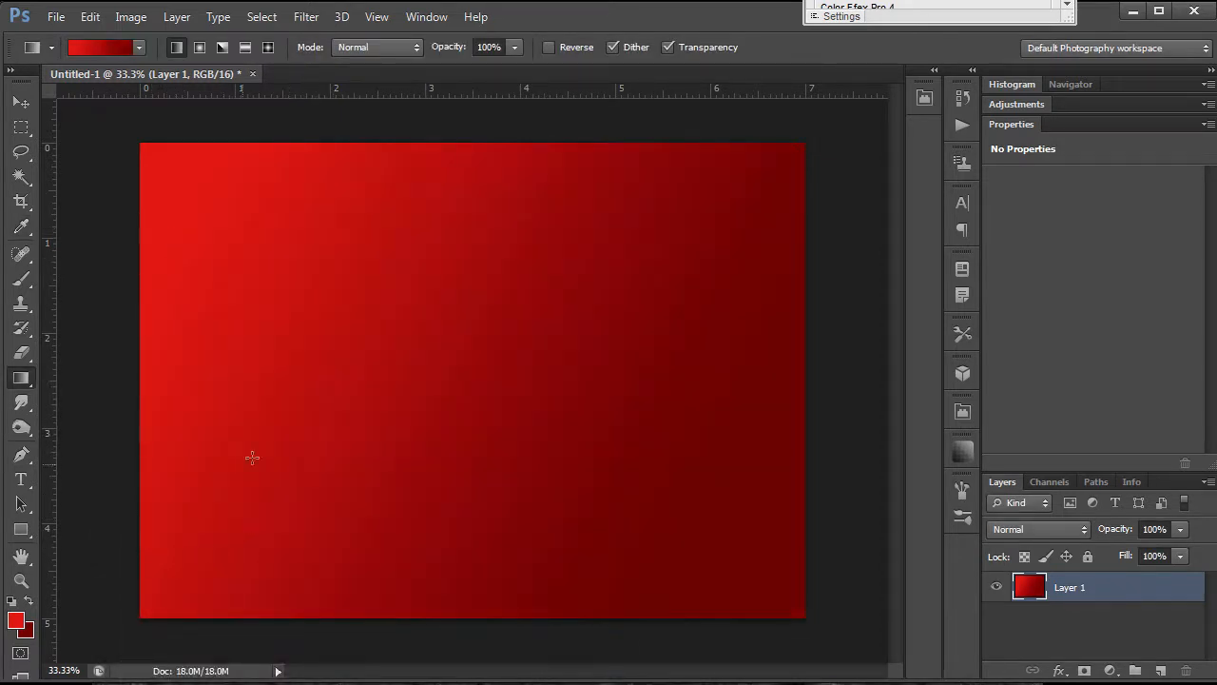
left_click_drag(202, 235, 662, 458)
Step: Make a rectangular marquee selection about 2.8 by 1.5 inches near the middle of the canvas
left_click(21, 455)
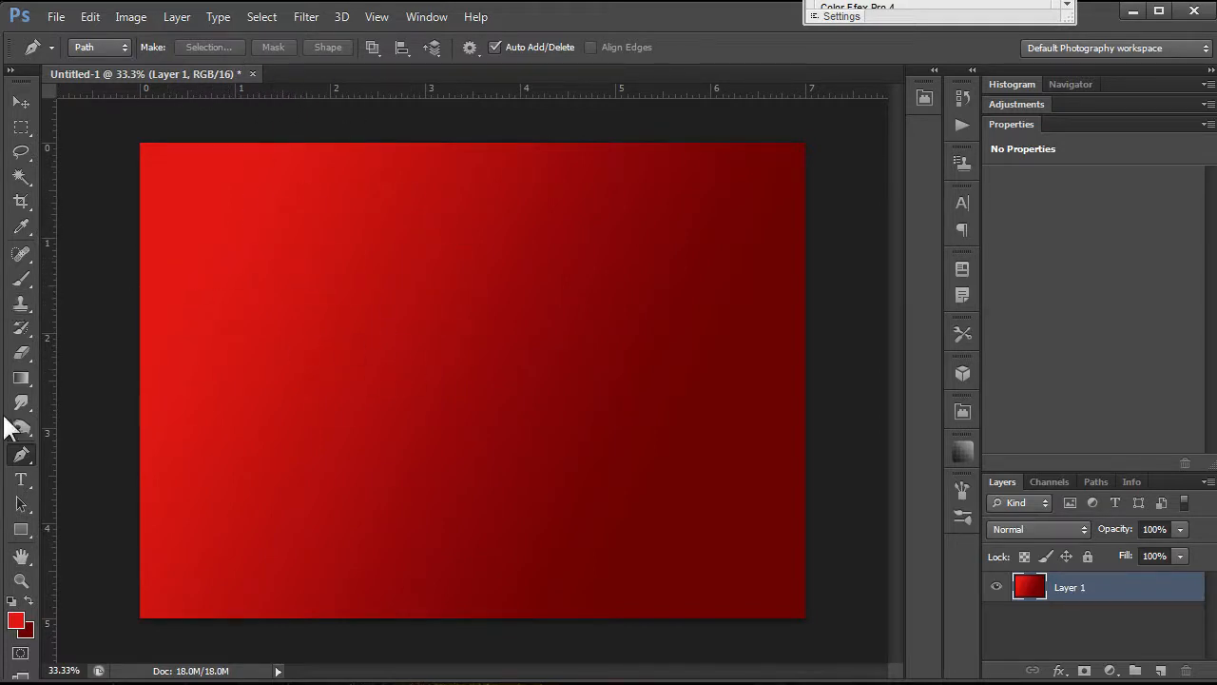
left_click(20, 129)
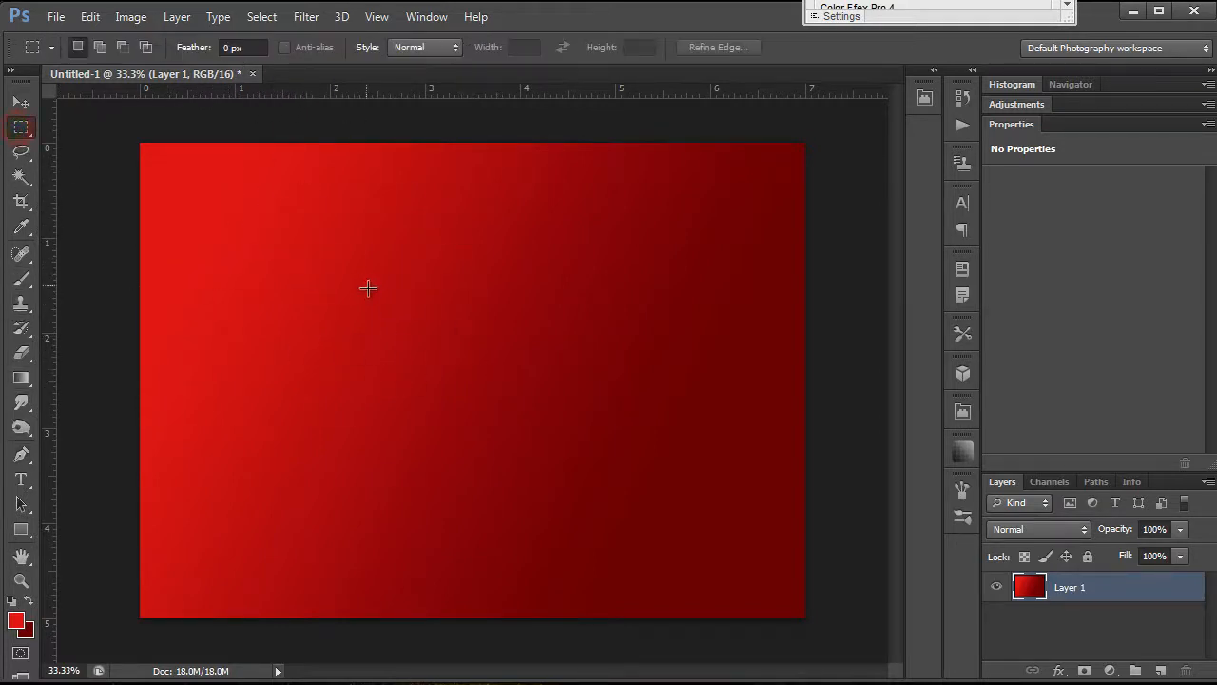
left_click_drag(367, 286, 629, 424)
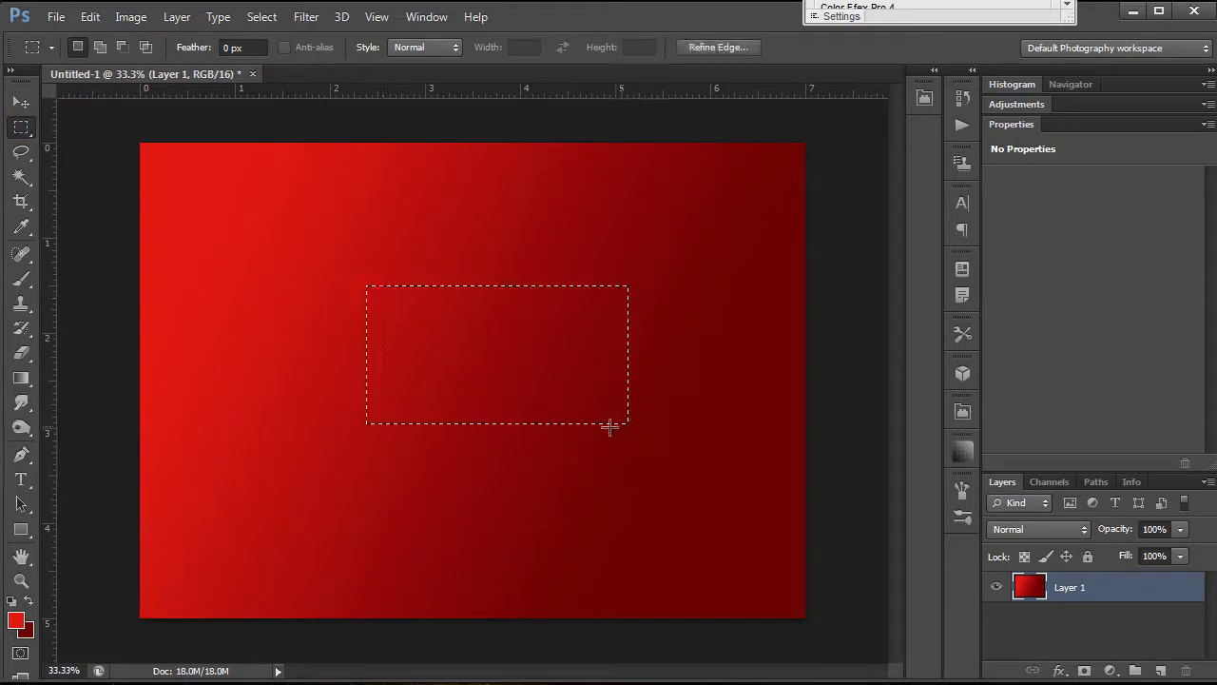
Step: Choose the Paint Bucket tool and set the foreground color to near-black with H 0, S 4, B 9
left_click(24, 376)
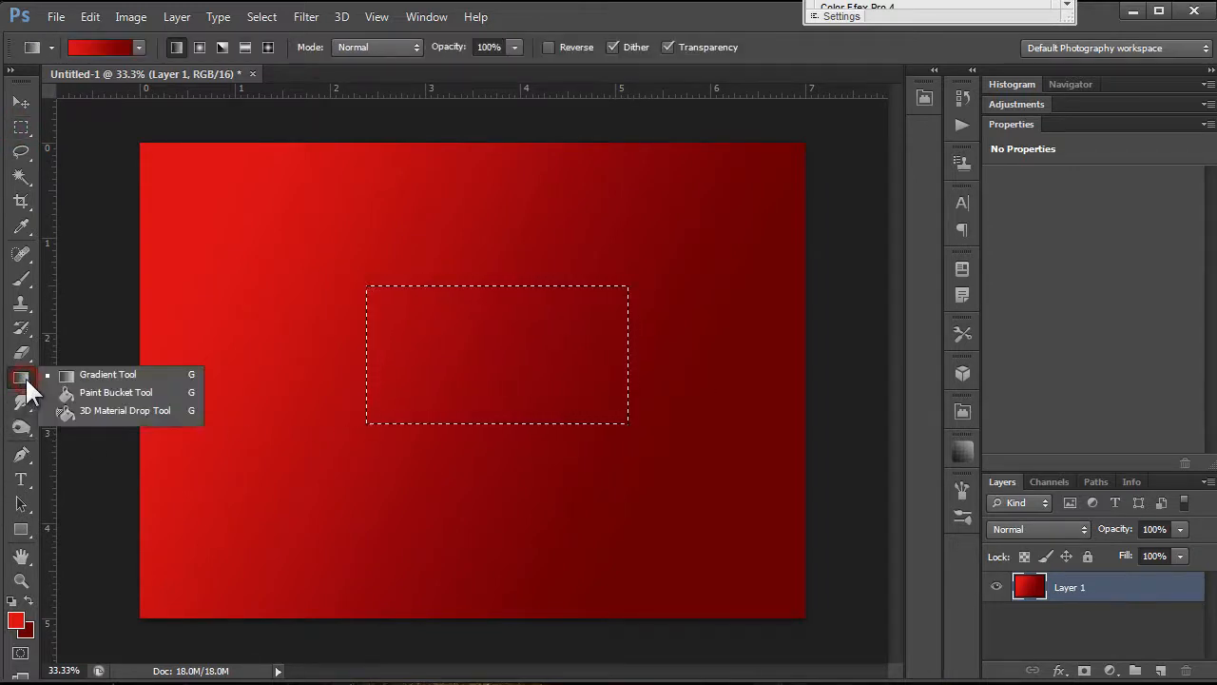
left_click(93, 392)
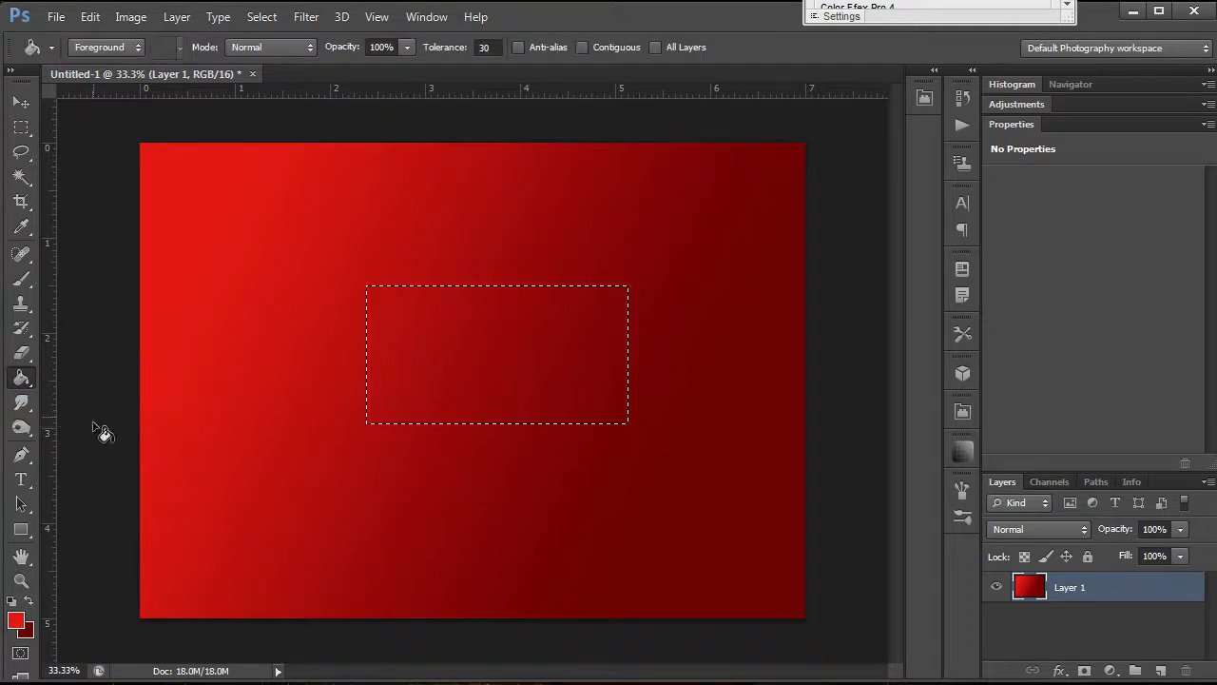
left_click(15, 620)
left_click(192, 621)
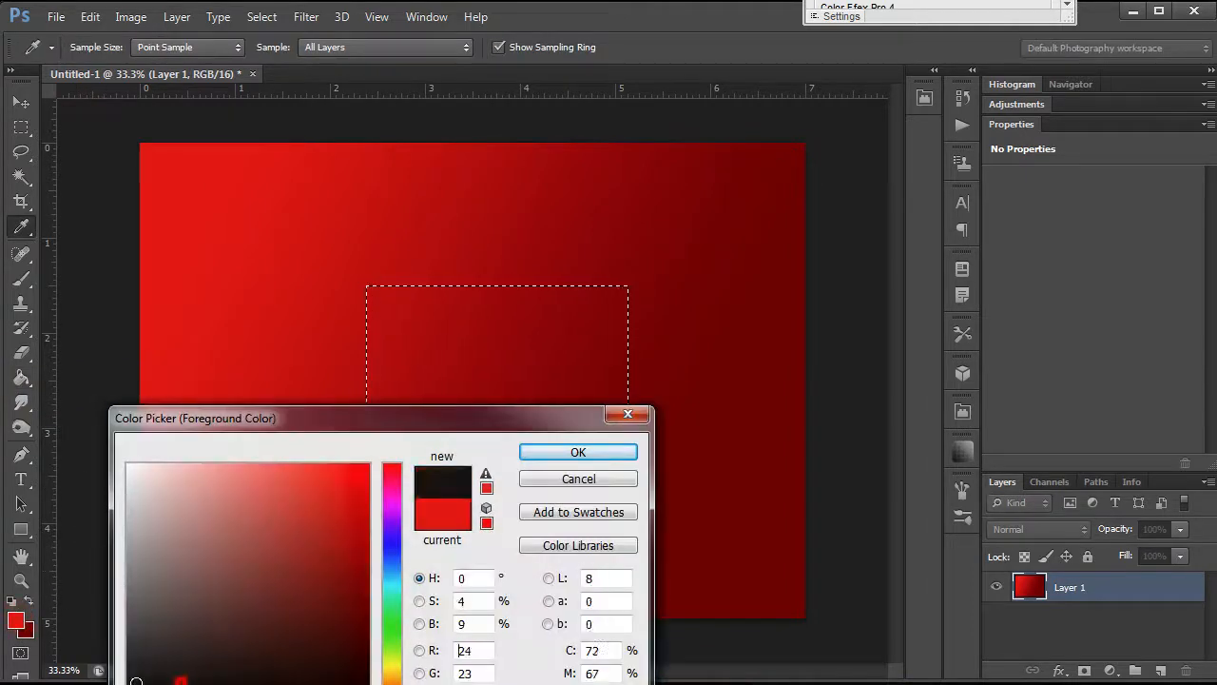
left_click(611, 452)
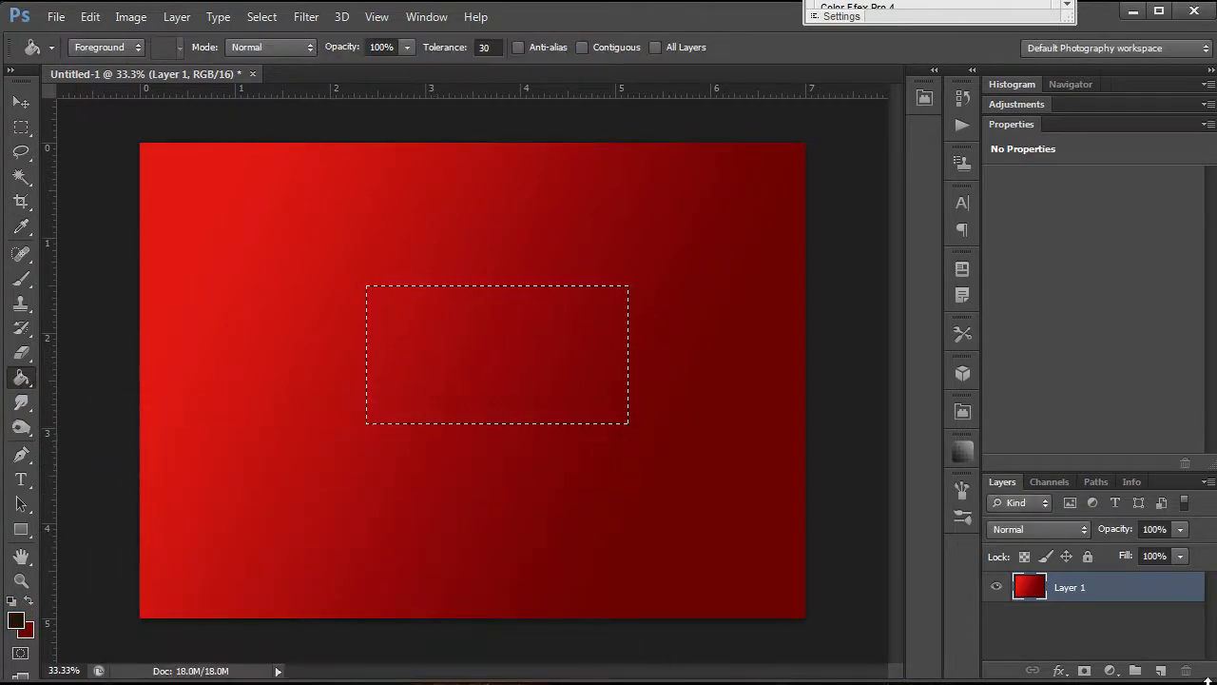
Step: Add a new layer above Layer 1, try a near-black fill in the rectangular selection, and undo the fill and selection
left_click(1161, 670)
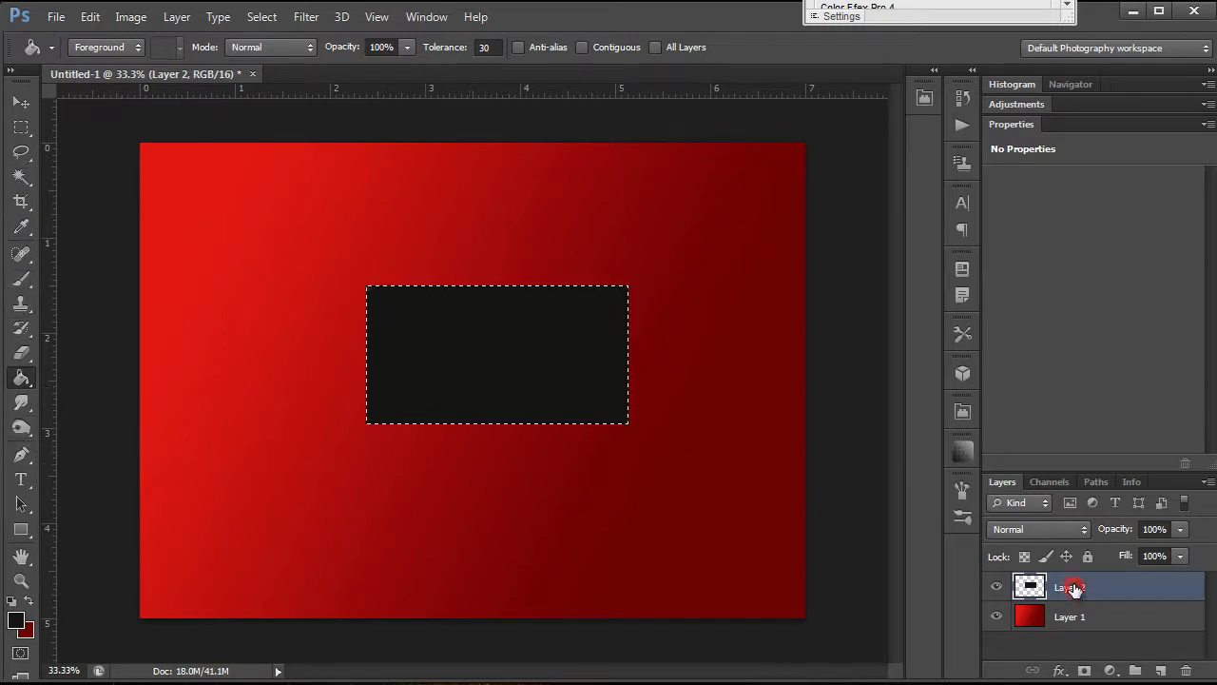
key("ctrl+z")
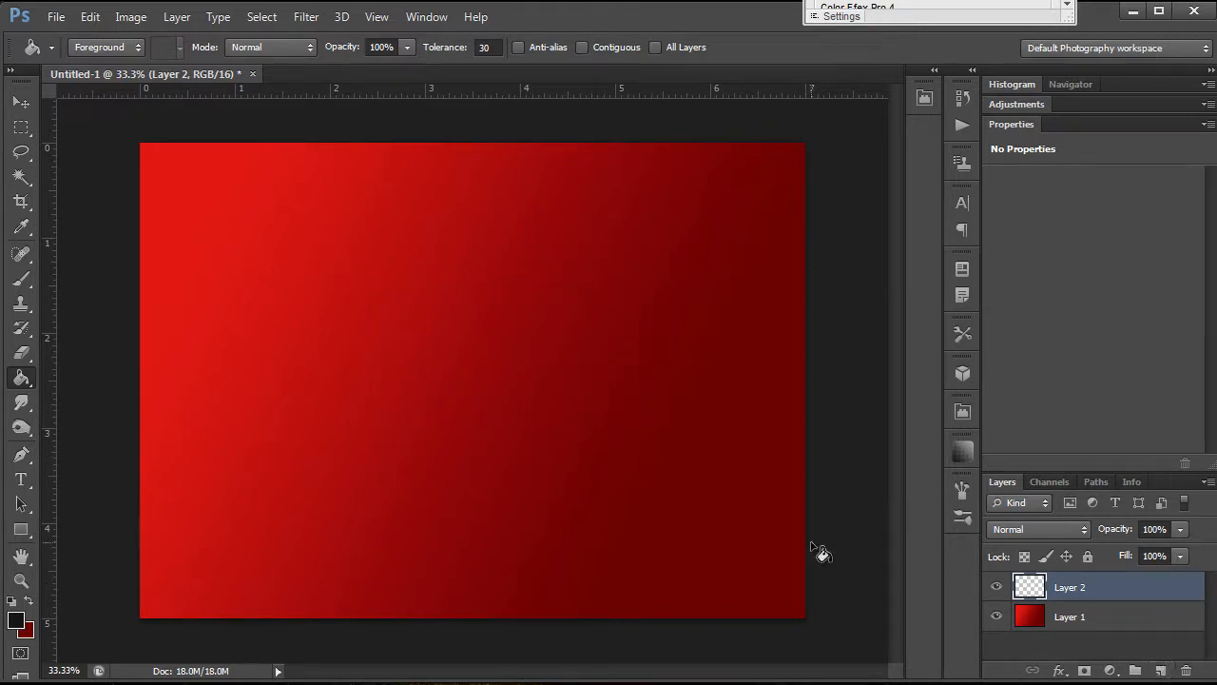
Step: Draw a closed four-cornered Pen path about 2 by 1 inches in the left half of the canvas
left_click(19, 456)
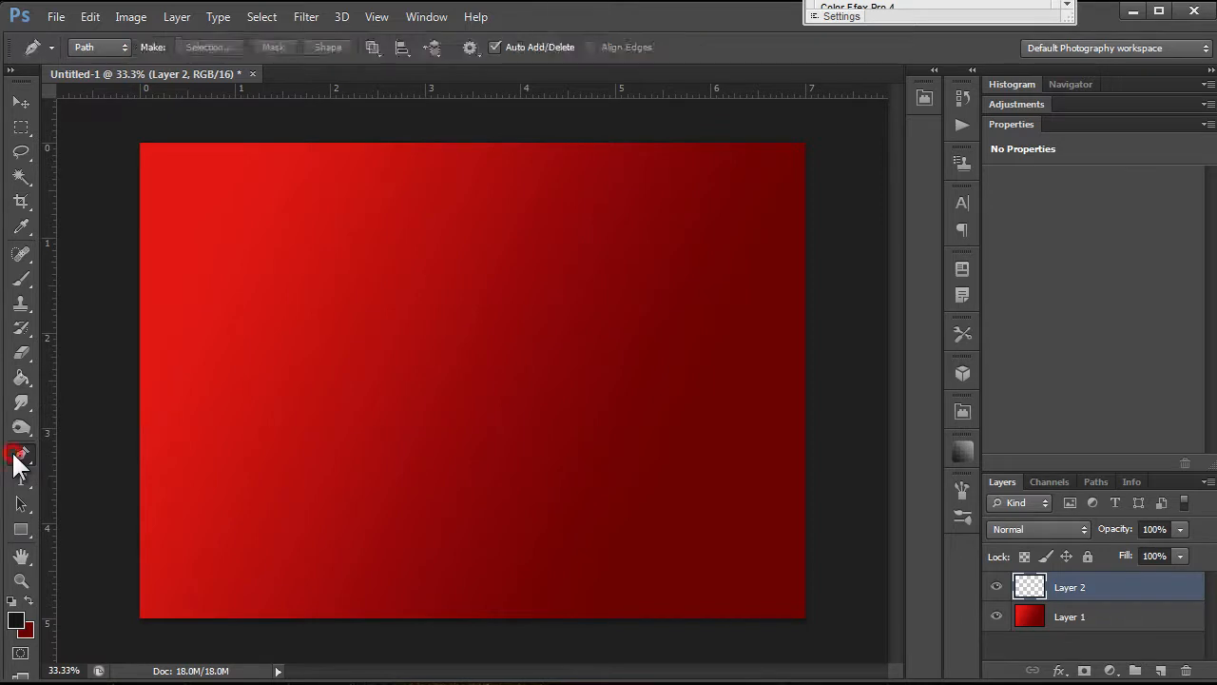
left_click(200, 305)
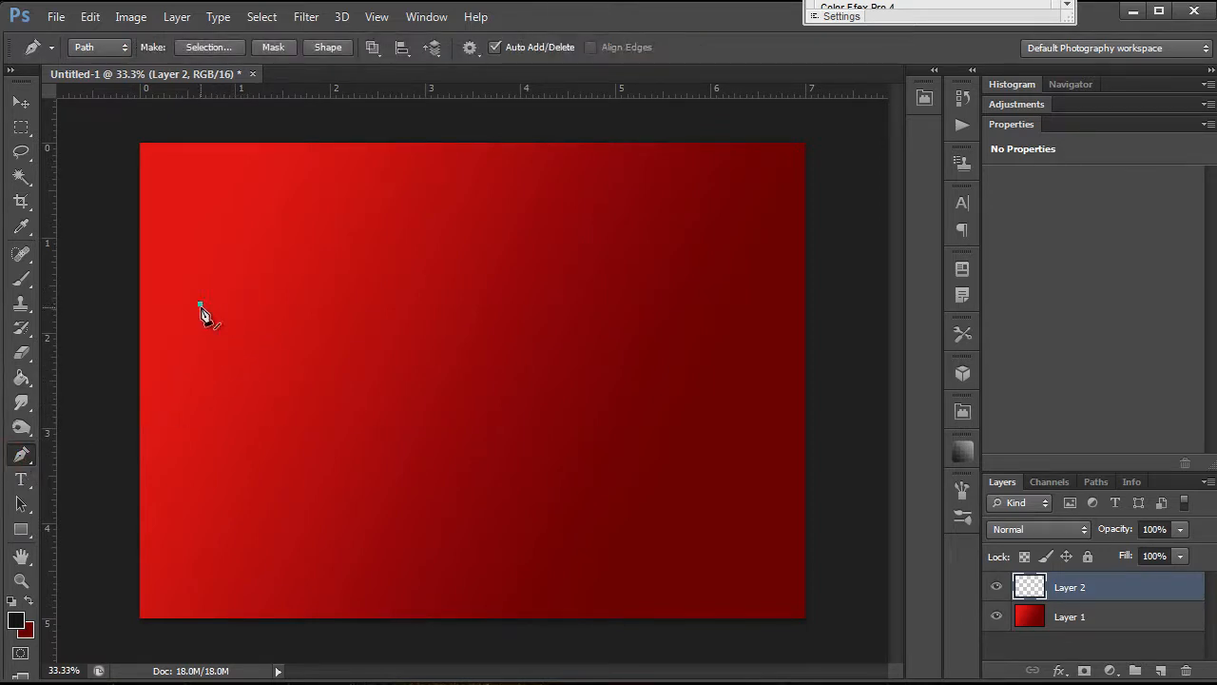
left_click(390, 308)
left_click(196, 396)
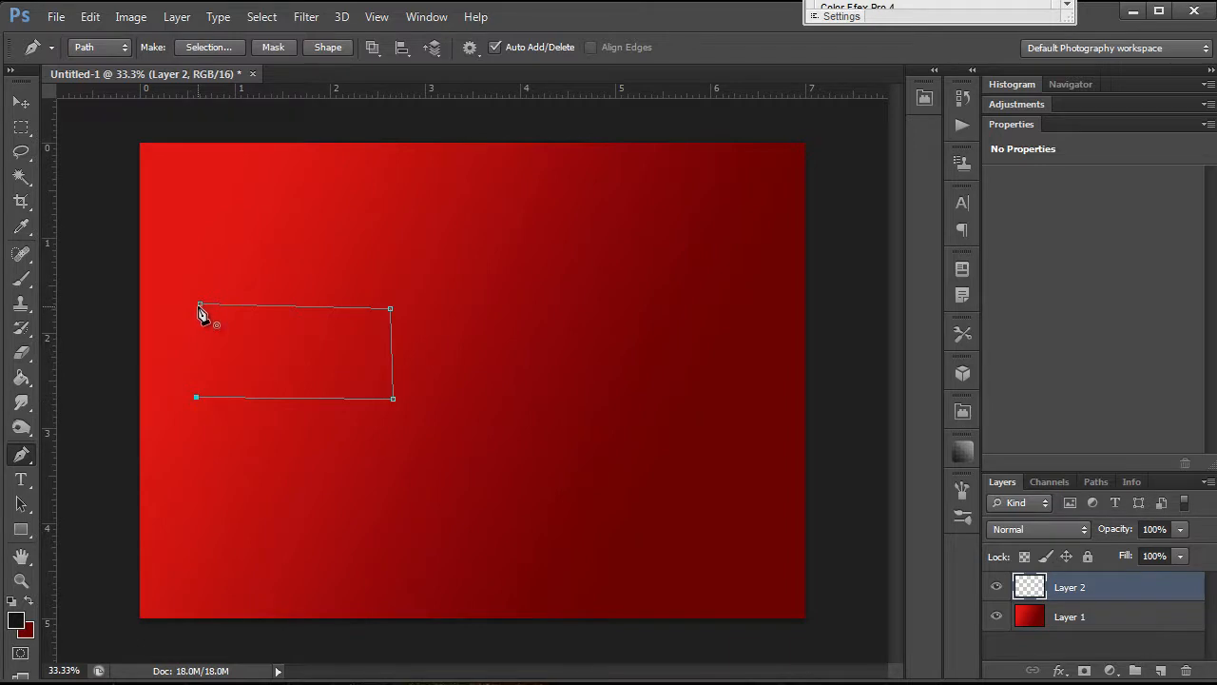
left_click(201, 305)
Step: Try converting the four-cornered path to a shape and to a vector mask, undoing each conversion
left_click(327, 48)
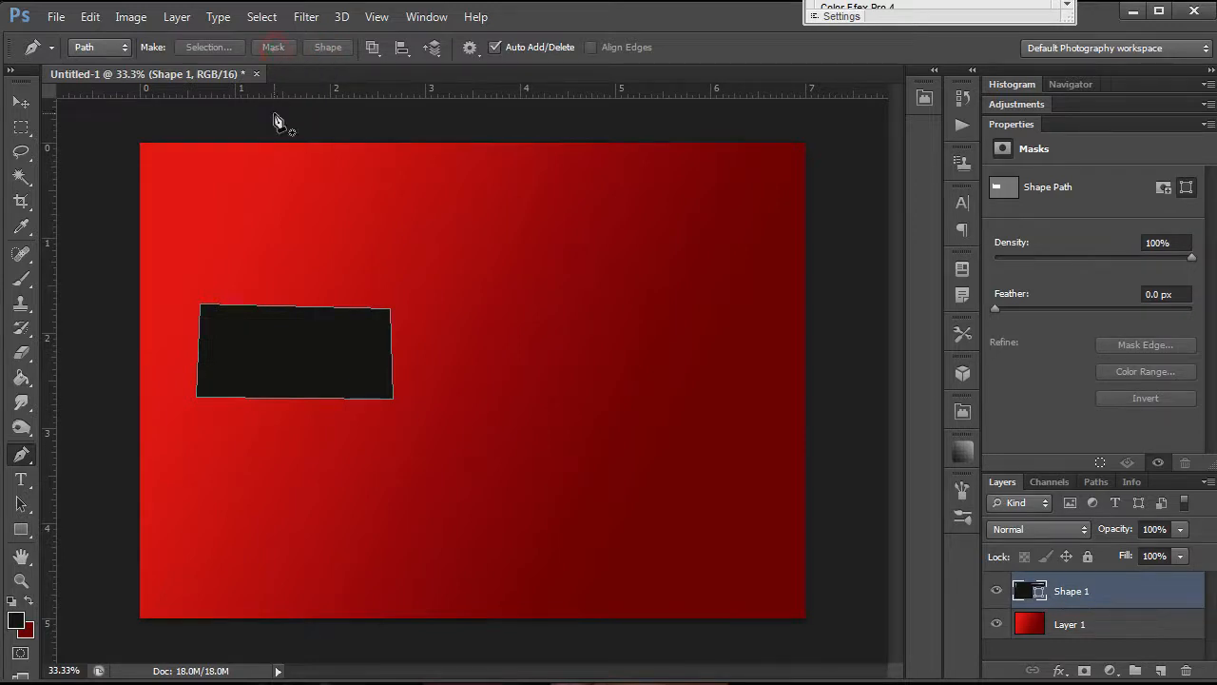
key("ctrl+z")
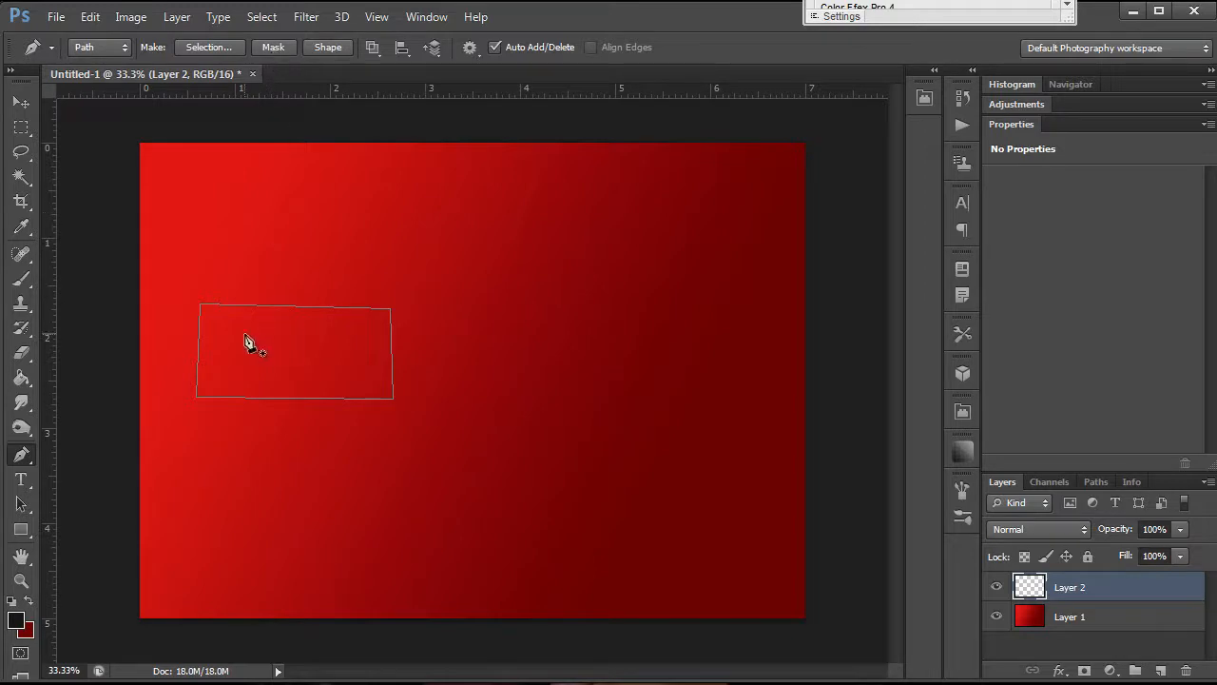
left_click(274, 48)
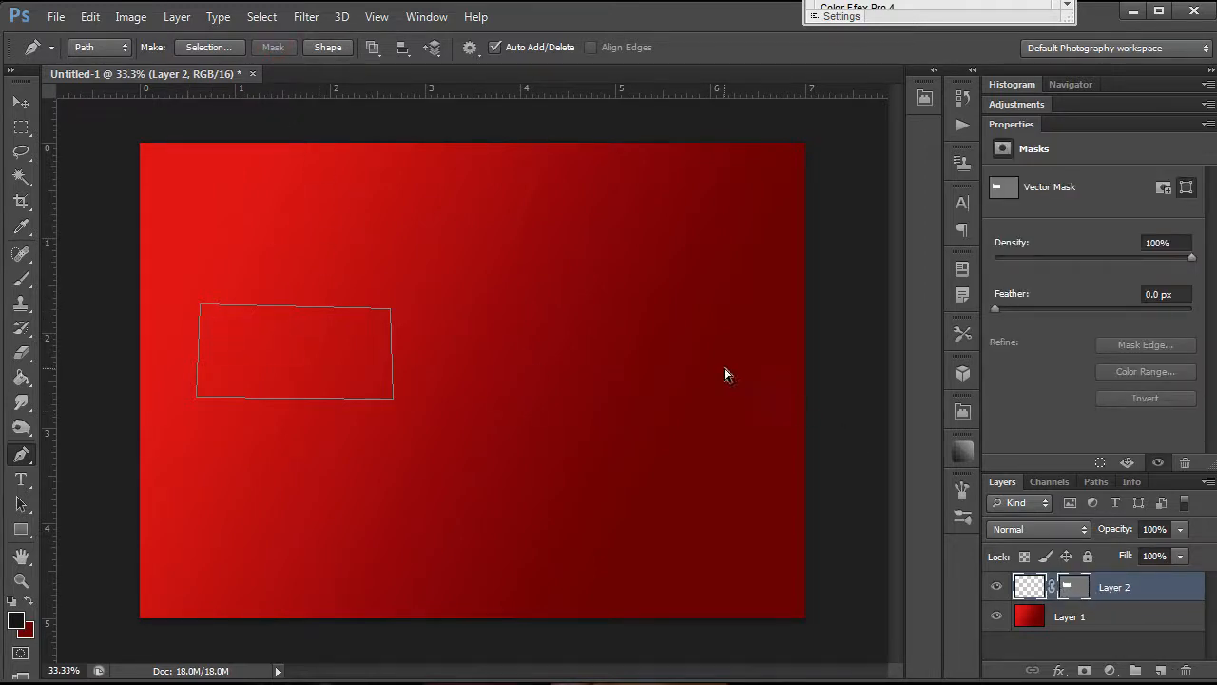
key("ctrl+z")
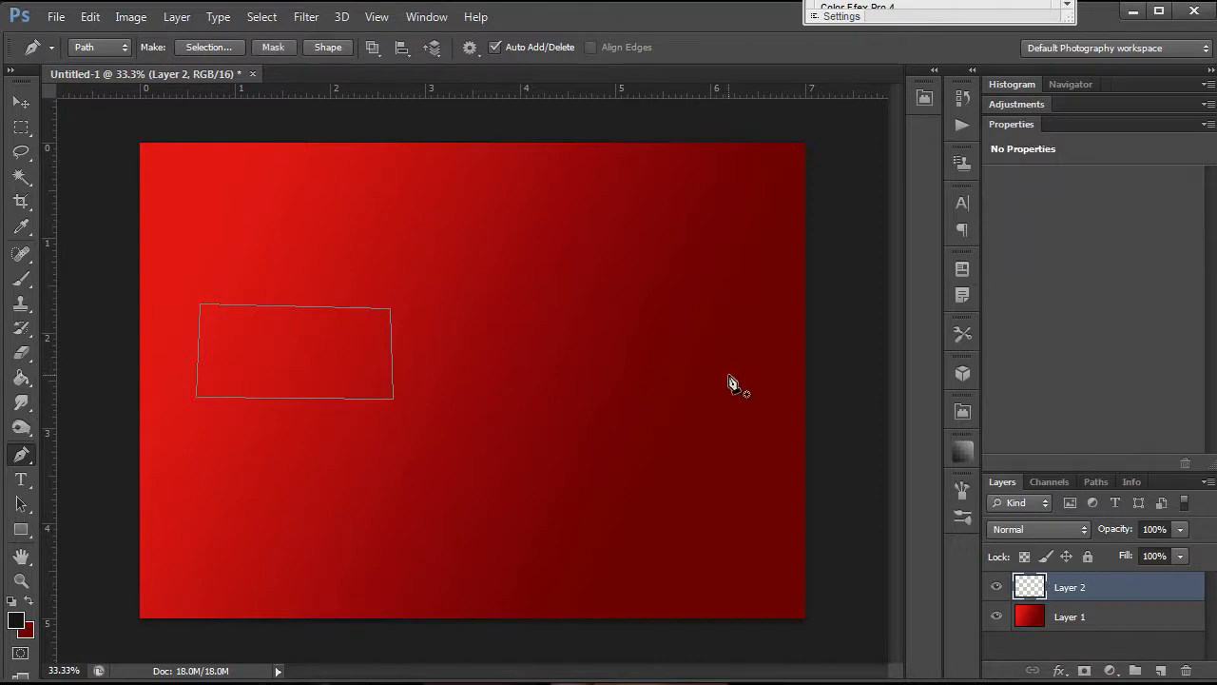
Step: Make a new anti-aliased selection from the path with a 0 pixel feather radius and clear it again
left_click(203, 50)
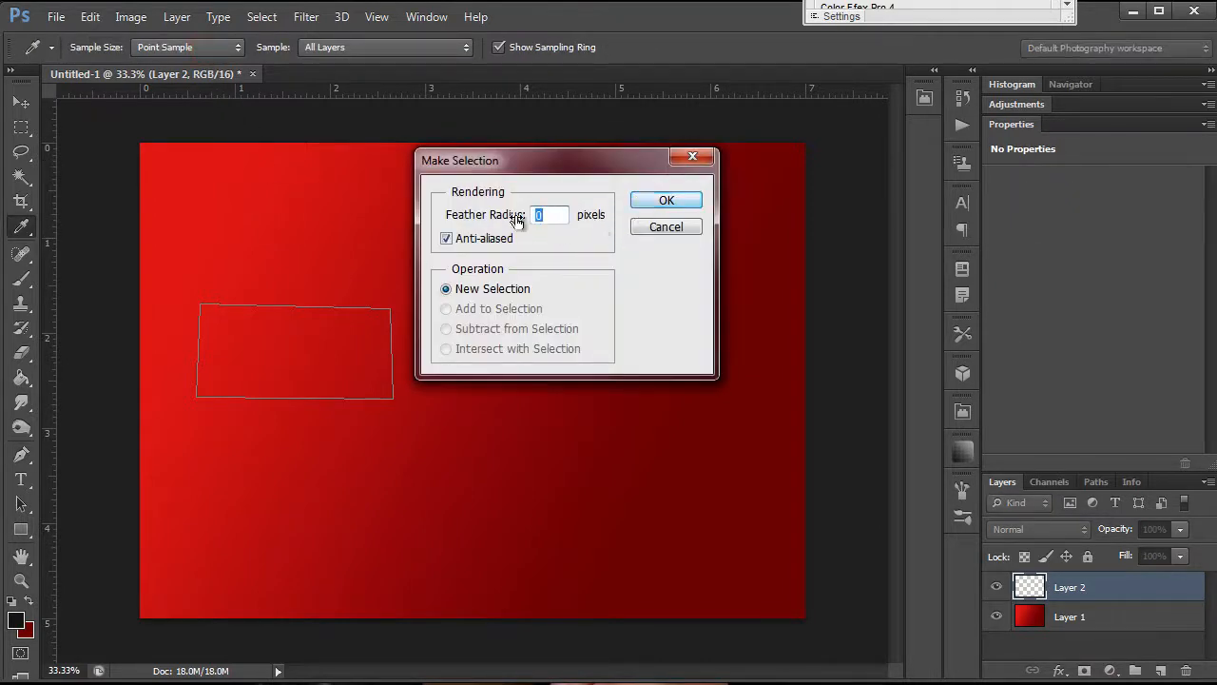
left_click(666, 201)
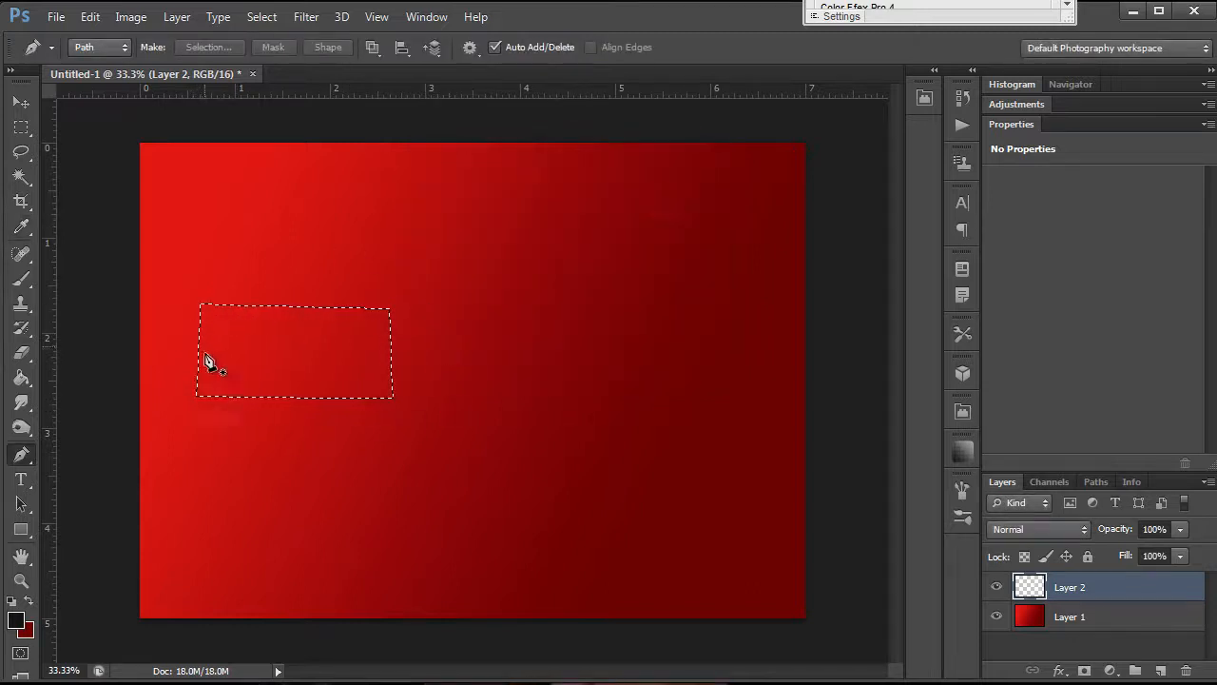
key("ctrl+d")
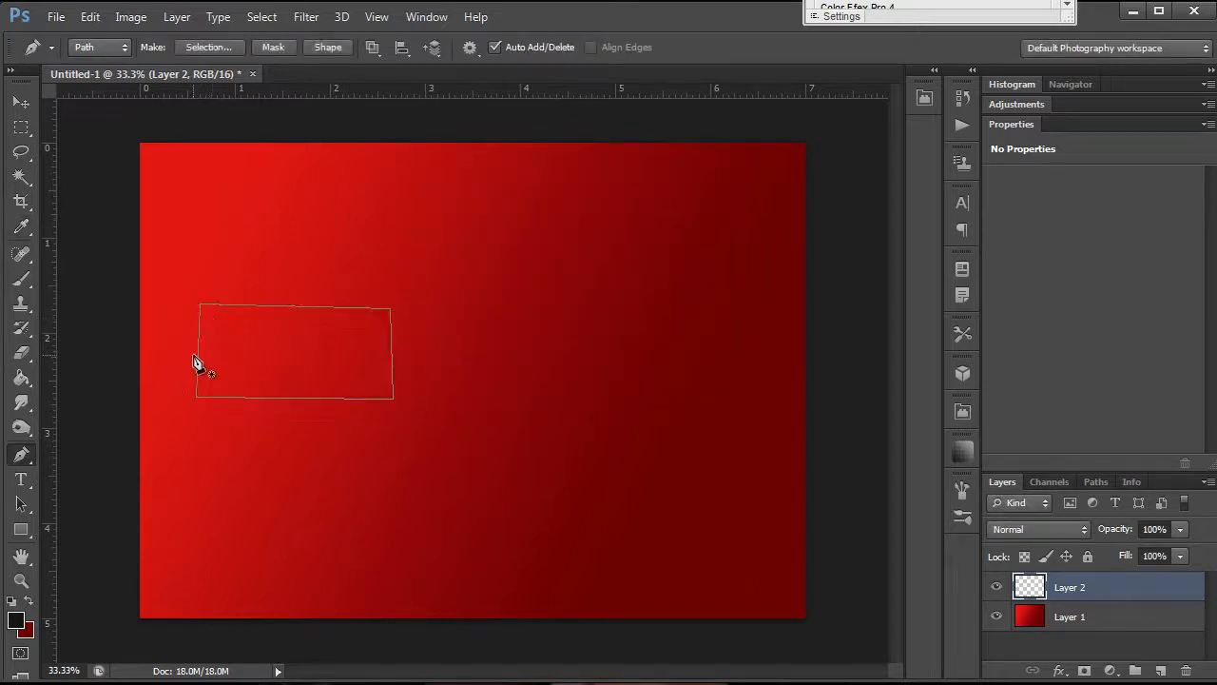
Step: Make a selection from the path with a 20 pixel feather radius and undo it
left_click(198, 44)
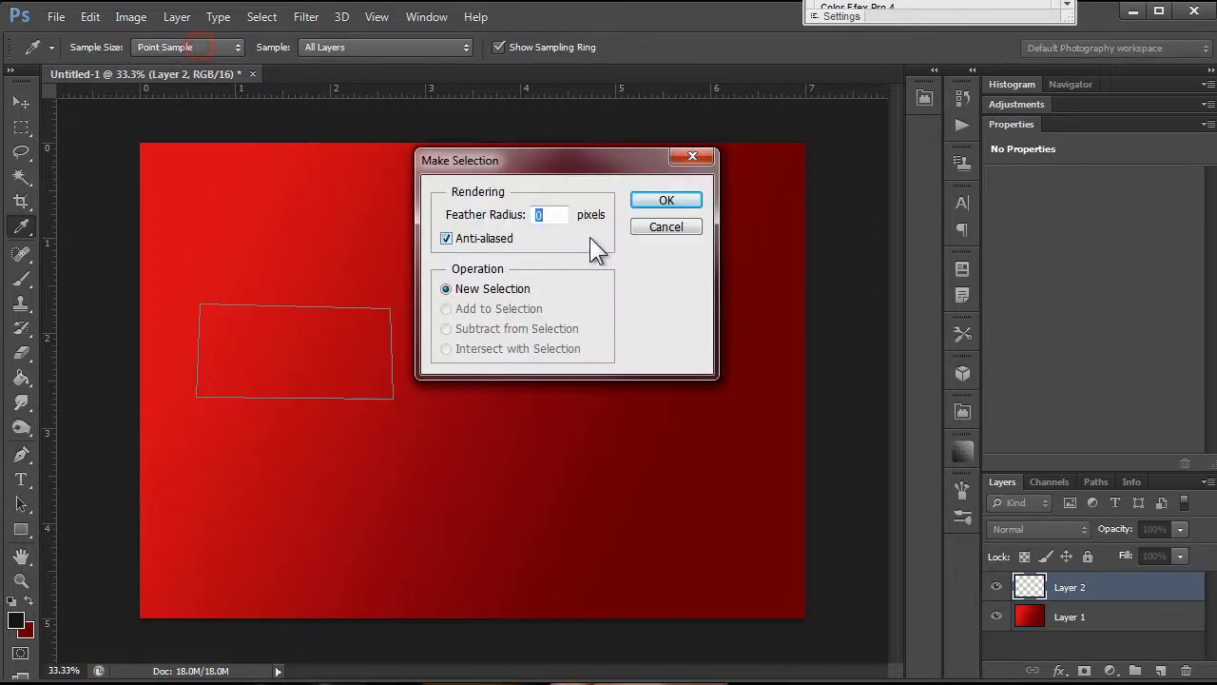
double_click(561, 213)
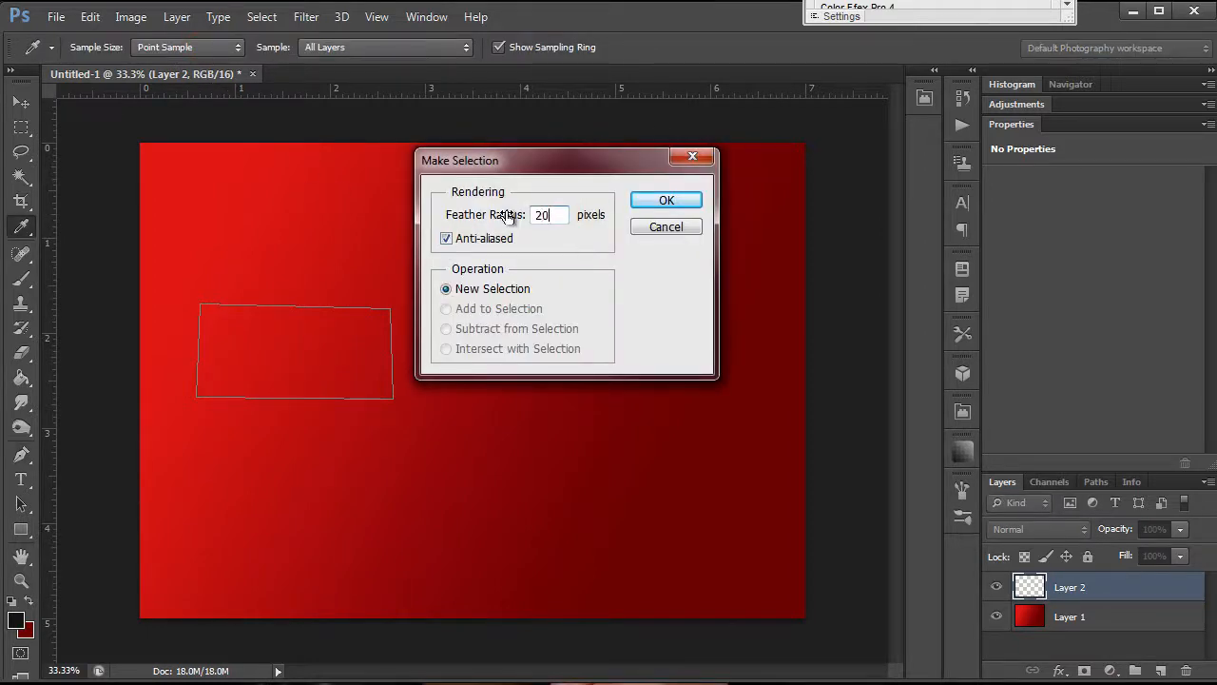
type("20")
left_click(658, 200)
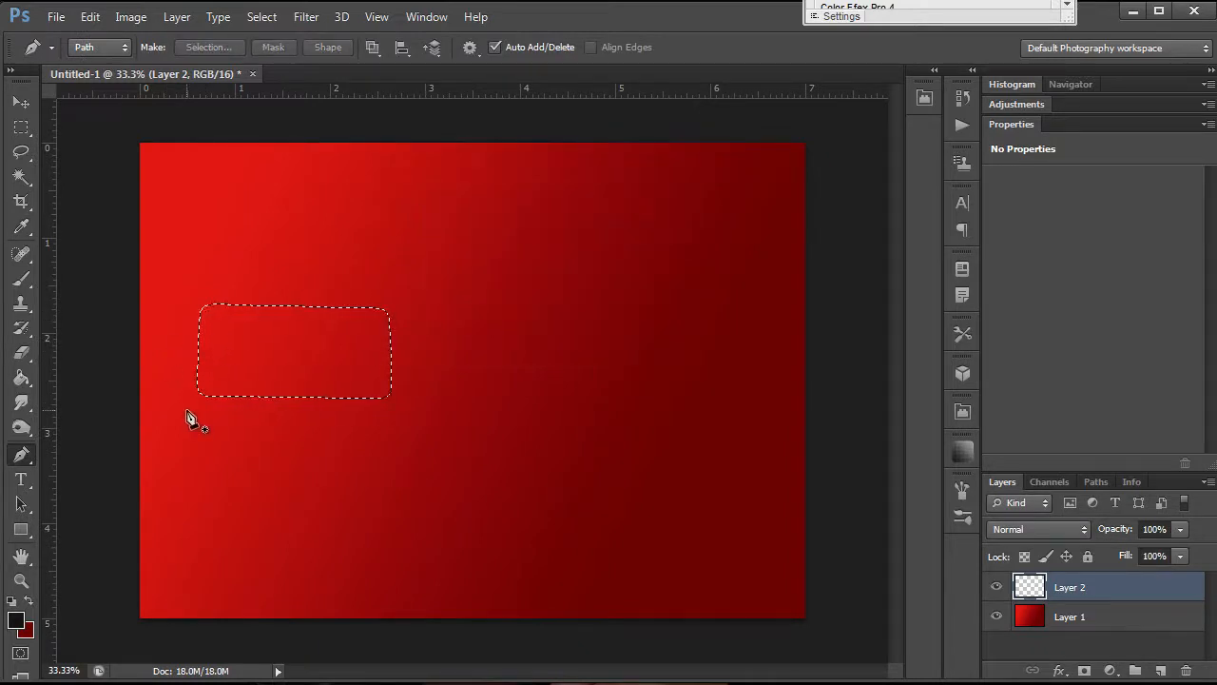
key("ctrl+z")
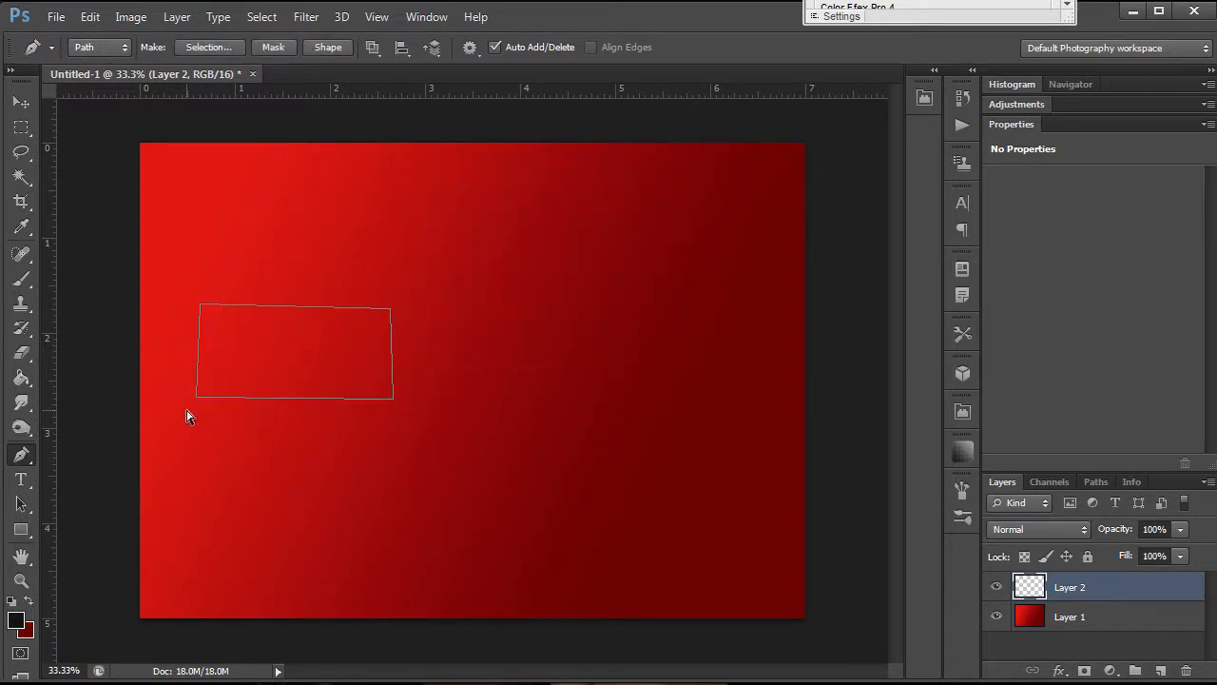
Step: Step back through the history until the four-cornered Pen path is removed
key("ctrl+alt+z")
key("ctrl+alt+z")
key("ctrl+alt+z")
key("ctrl+alt+z")
key("ctrl+alt+z")
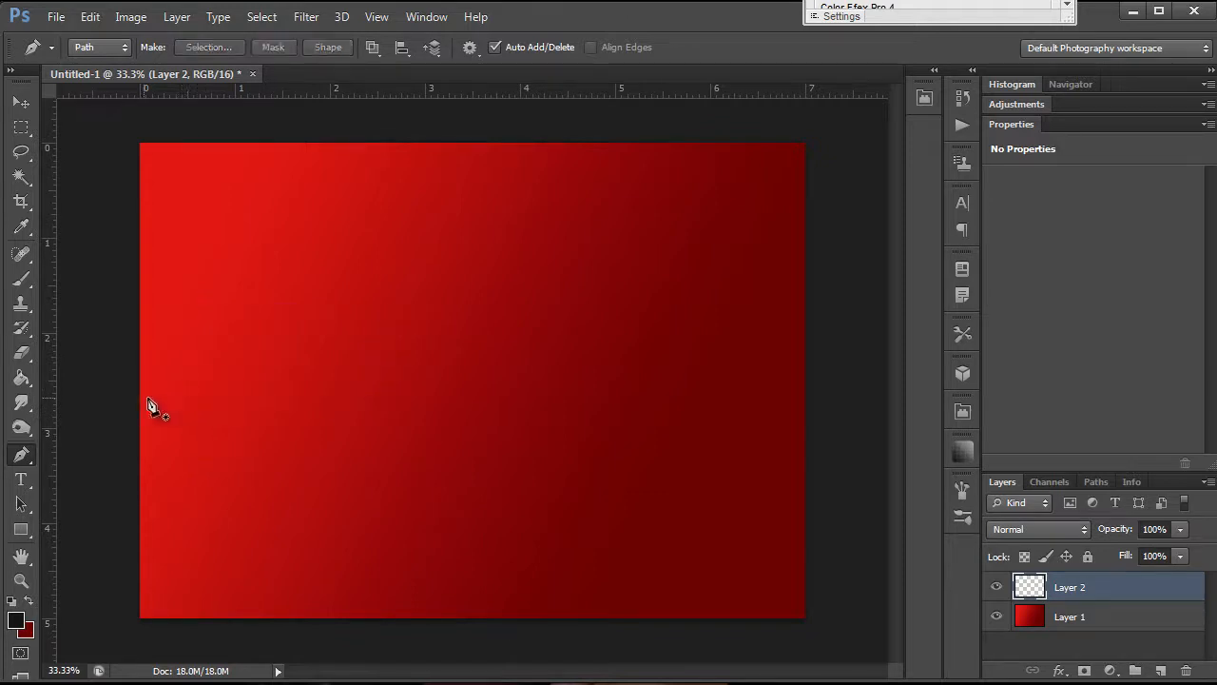
Step: Draw three straight sides of a Pen path rectangle about 2.4 by 1.1 inches in the left half of the canvas
left_click(27, 452)
left_click(209, 318)
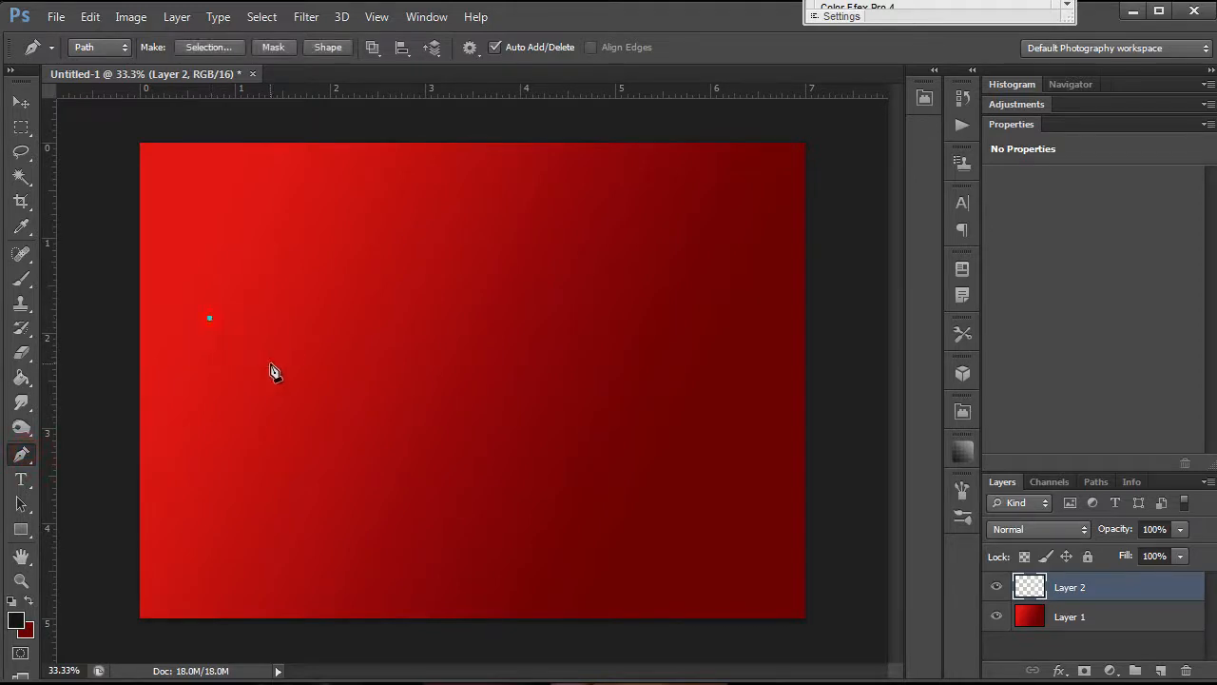
left_click(441, 318)
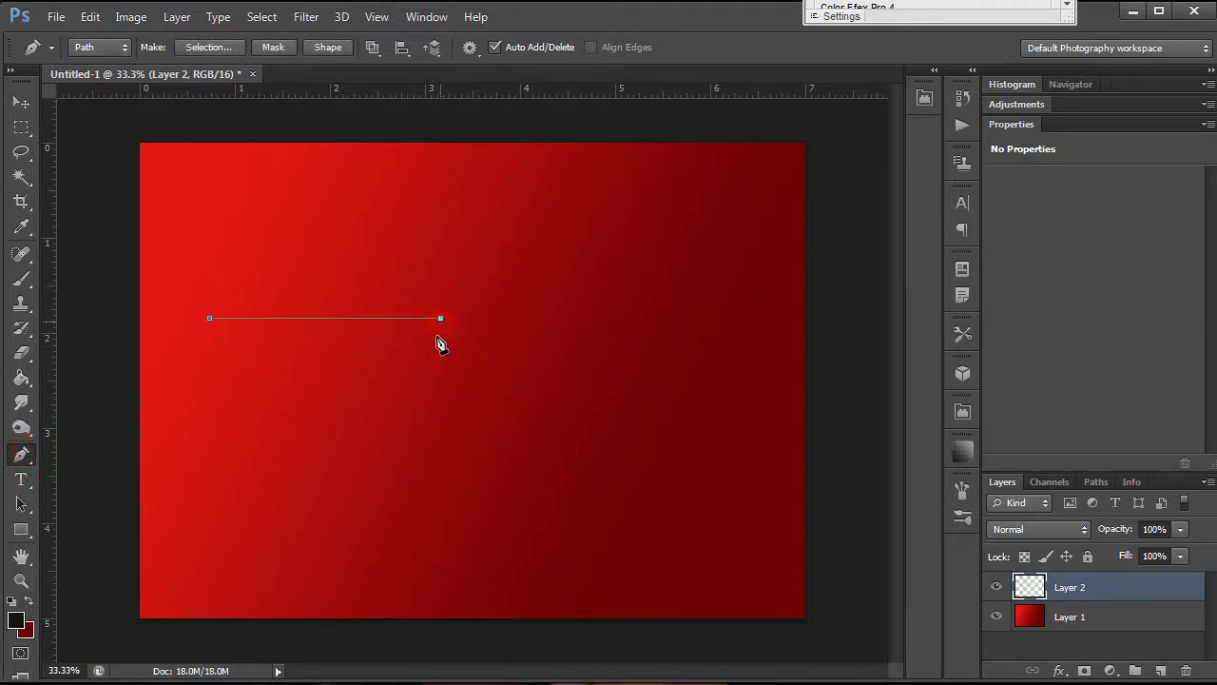
left_click(441, 426)
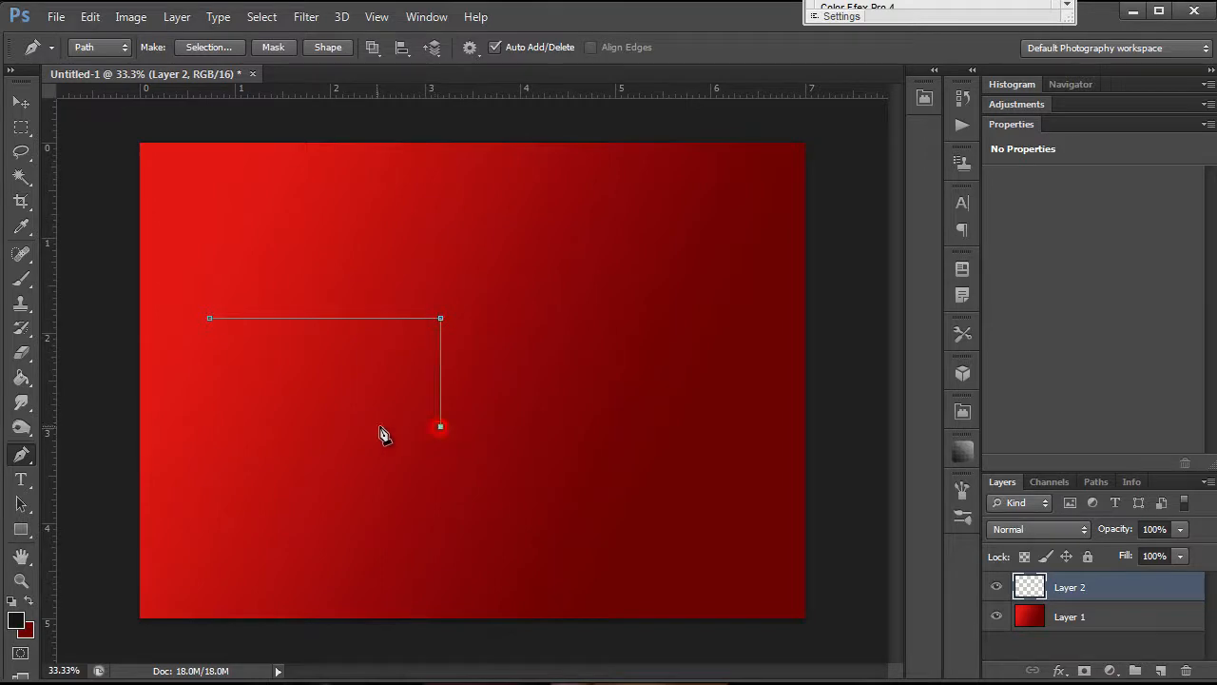
left_click(206, 426)
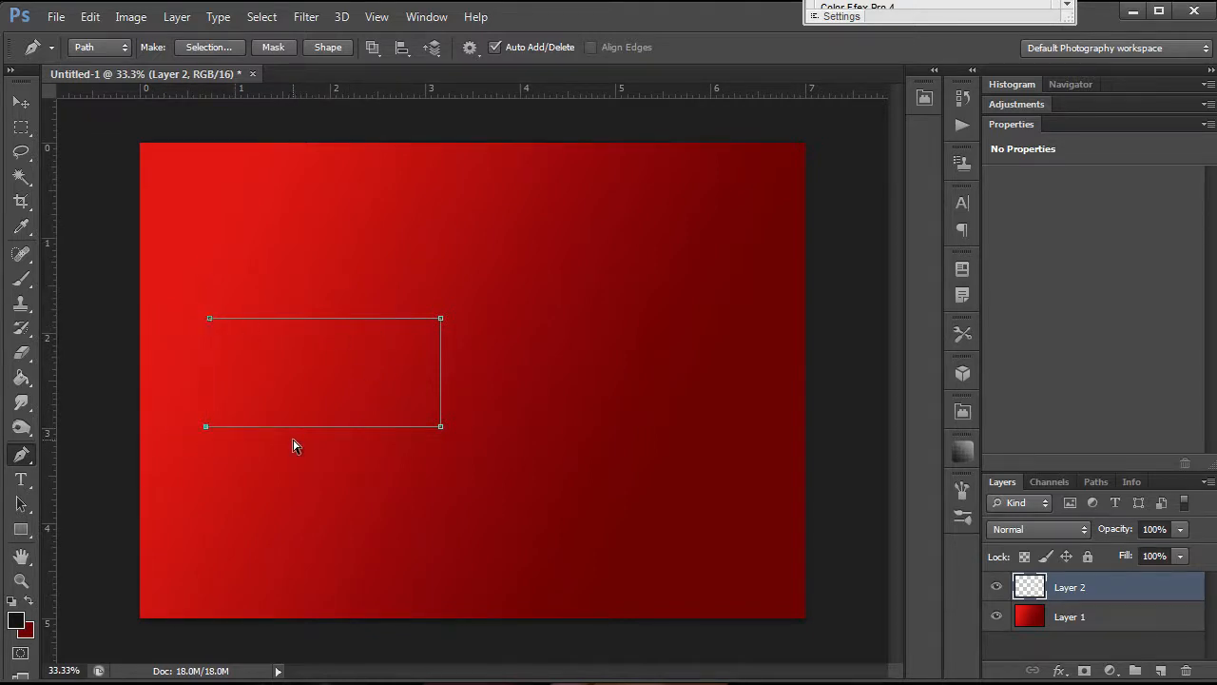
Step: Delete the unfinished three-sided path from the canvas
key("BackSpace")
key("BackSpace")
key("BackSpace")
key("BackSpace")
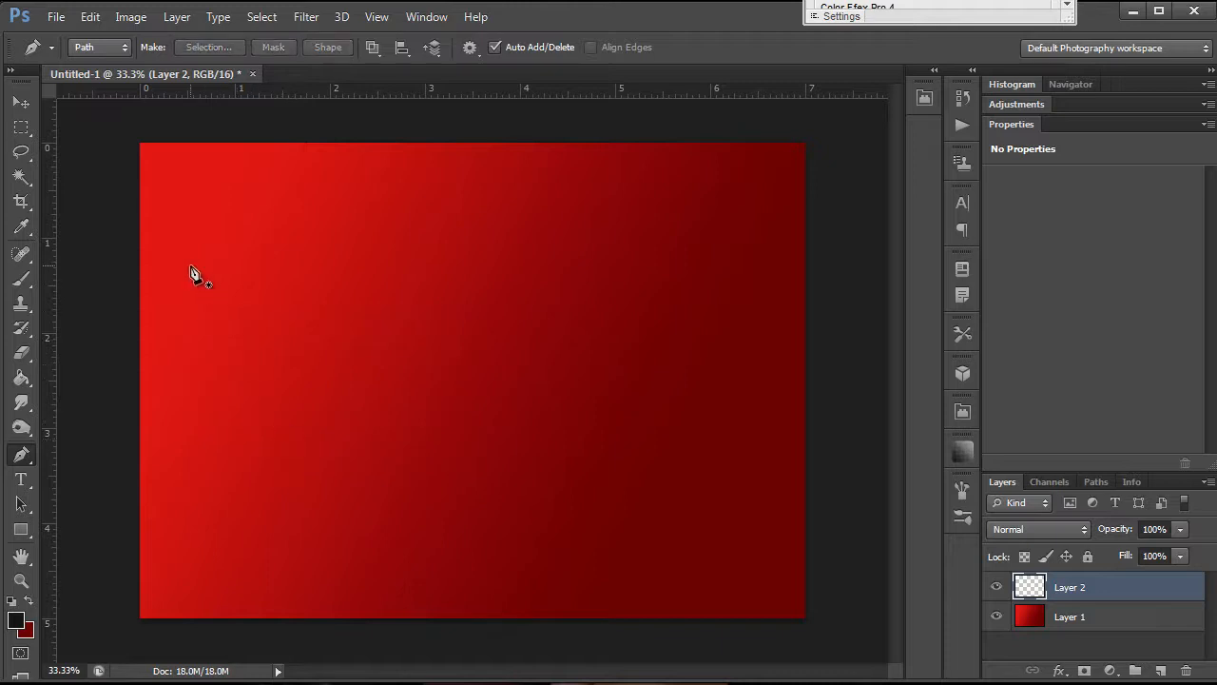
Step: Draw a closed, irregular angular Pen path about 4 by 3.3 inches with a V-shaped notch, constraining most segments to straight or 45-degree angles
left_click(191, 266)
left_click(359, 434)
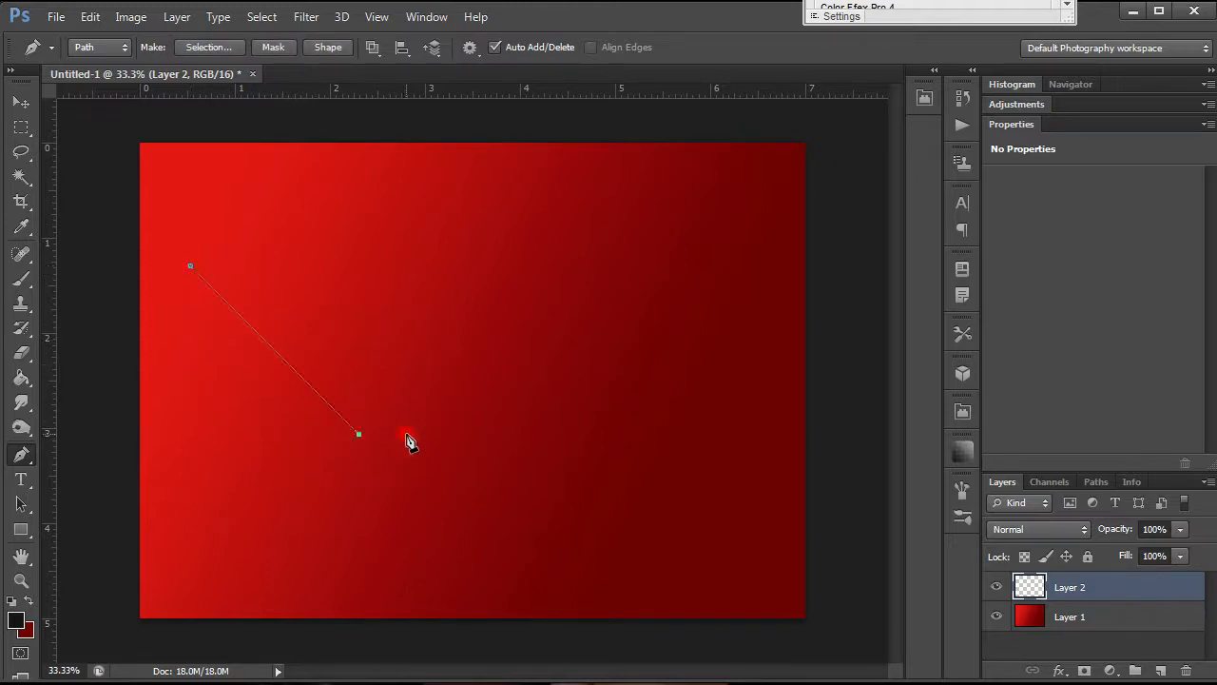
left_click(528, 314, "shift")
left_click(366, 233, "shift")
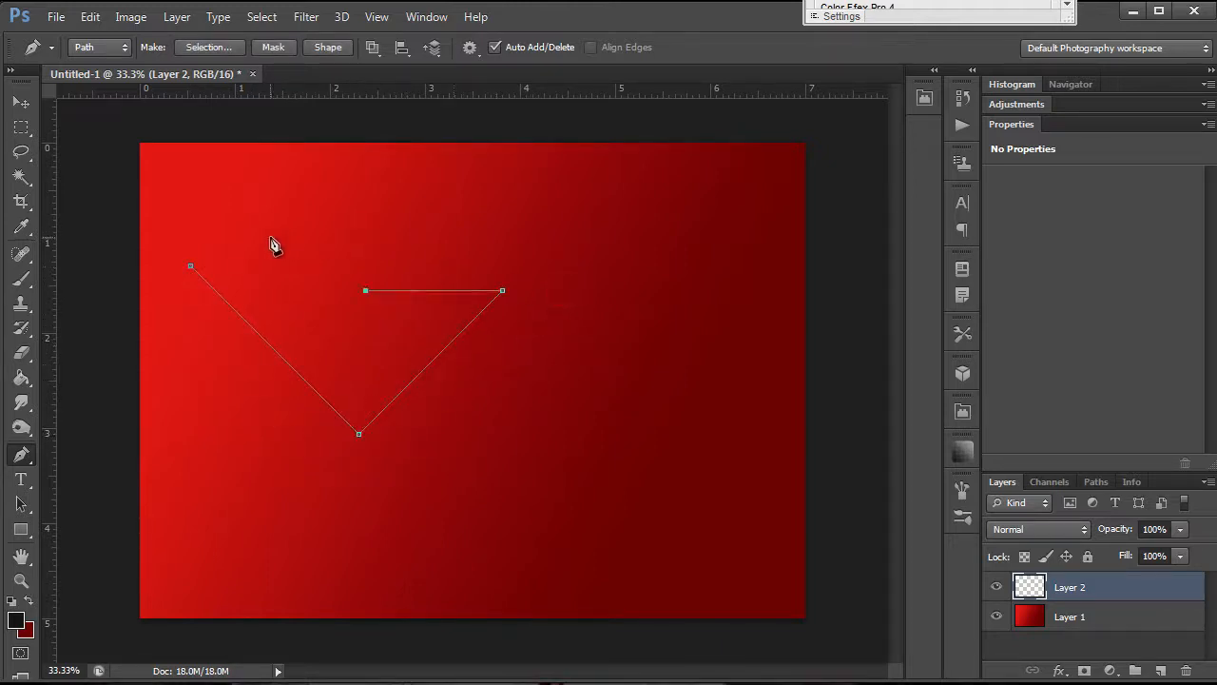
left_click(312, 236, "shift")
left_click(569, 231, "shift")
left_click(616, 357, "shift")
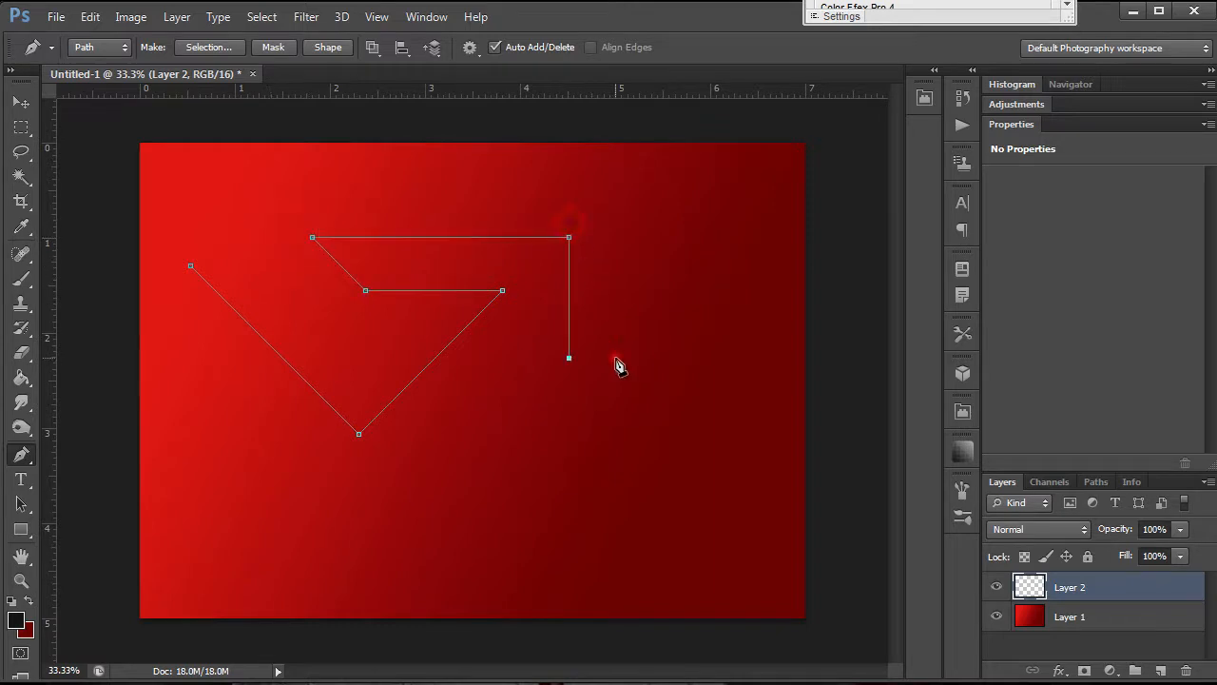
left_click(528, 550, "shift")
left_click(225, 547, "shift")
left_click(202, 437, "shift")
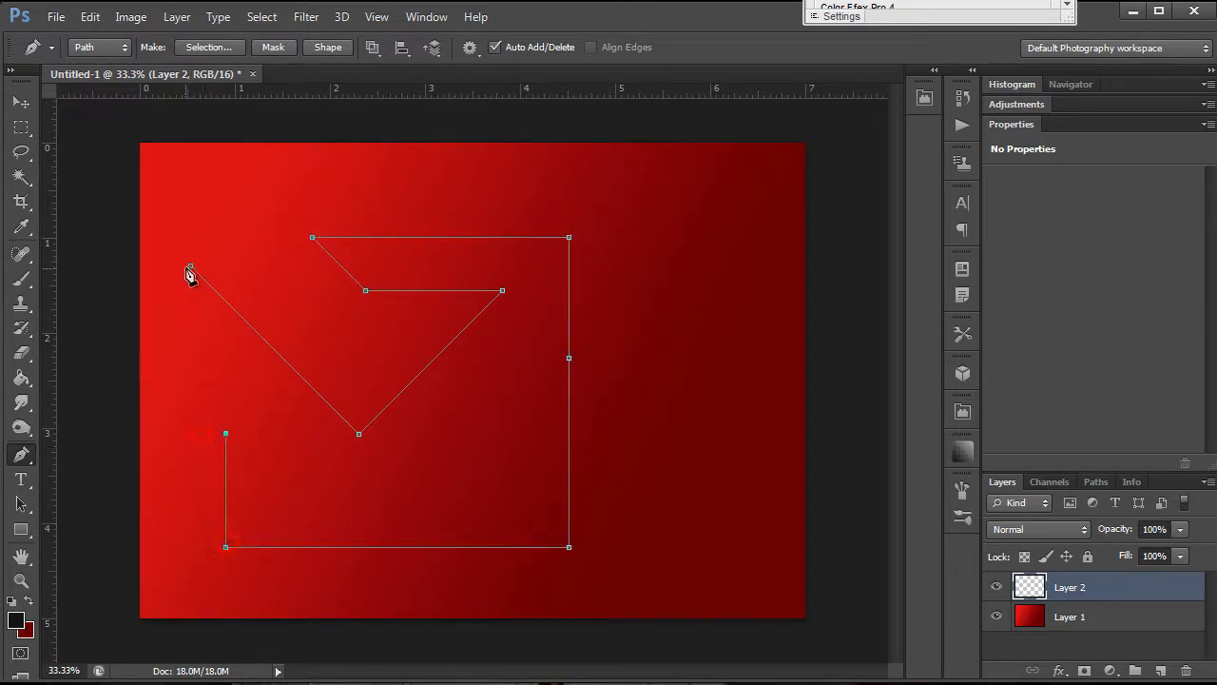
left_click(191, 270)
Step: Make a new selection from the irregular path with a 20 pixel feather radius and clear it again
left_click(238, 47)
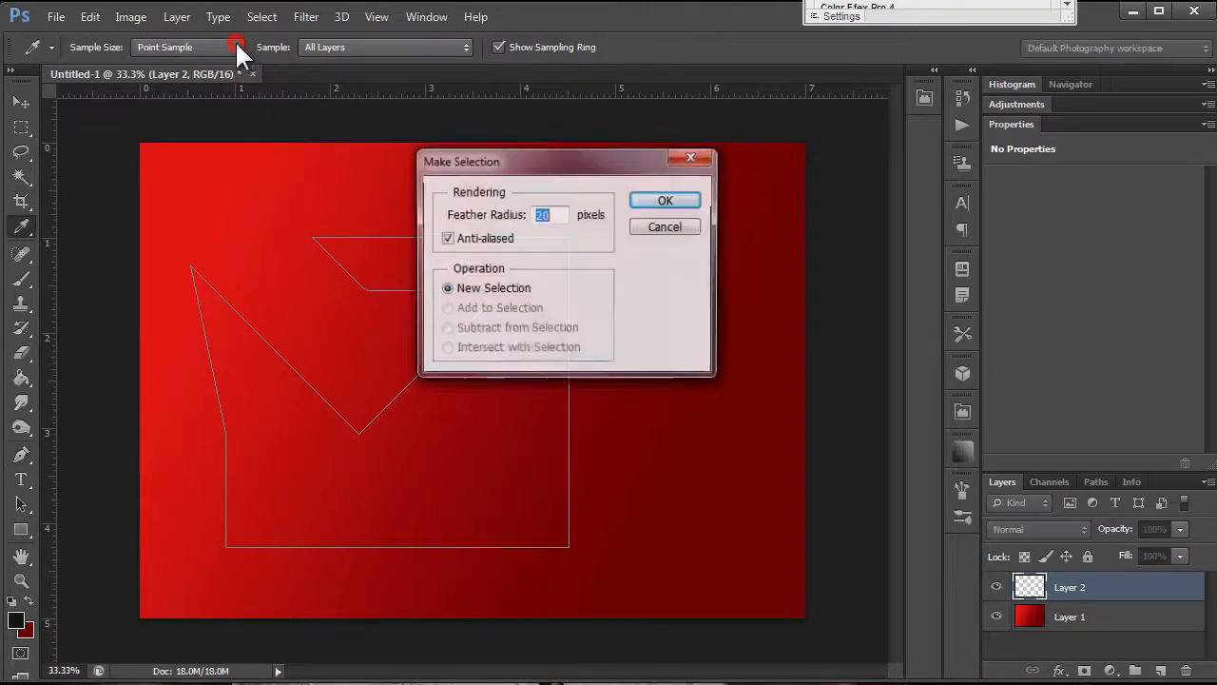
left_click(648, 206)
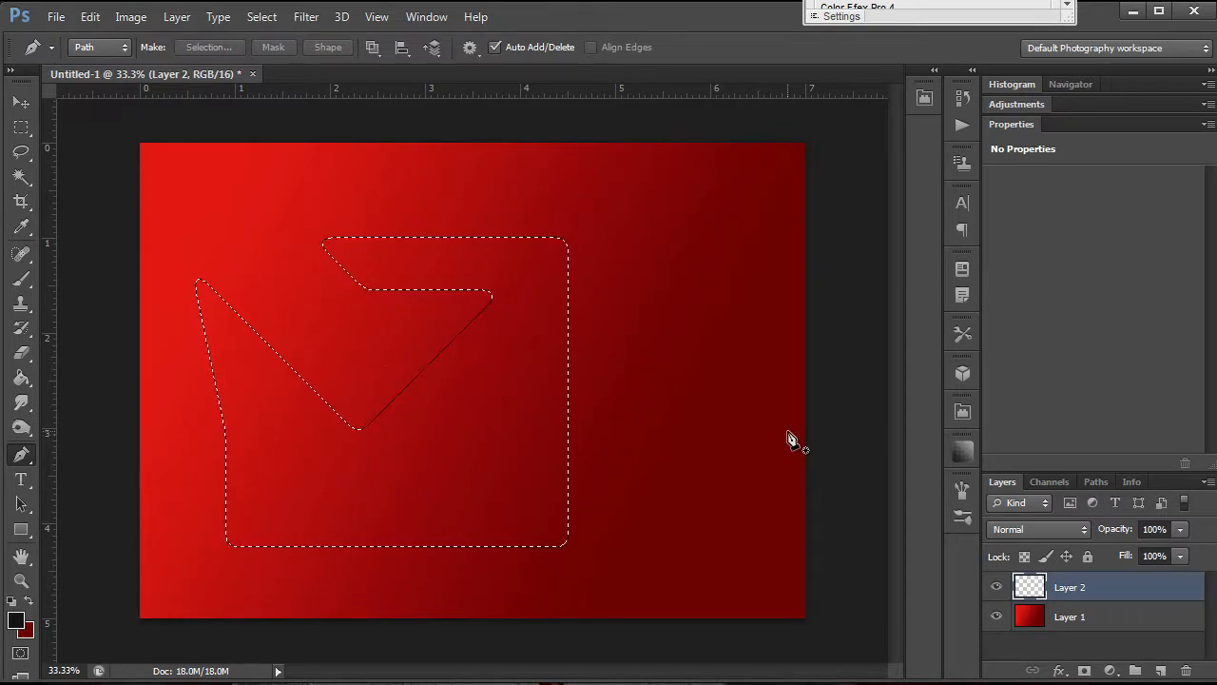
key("ctrl+d")
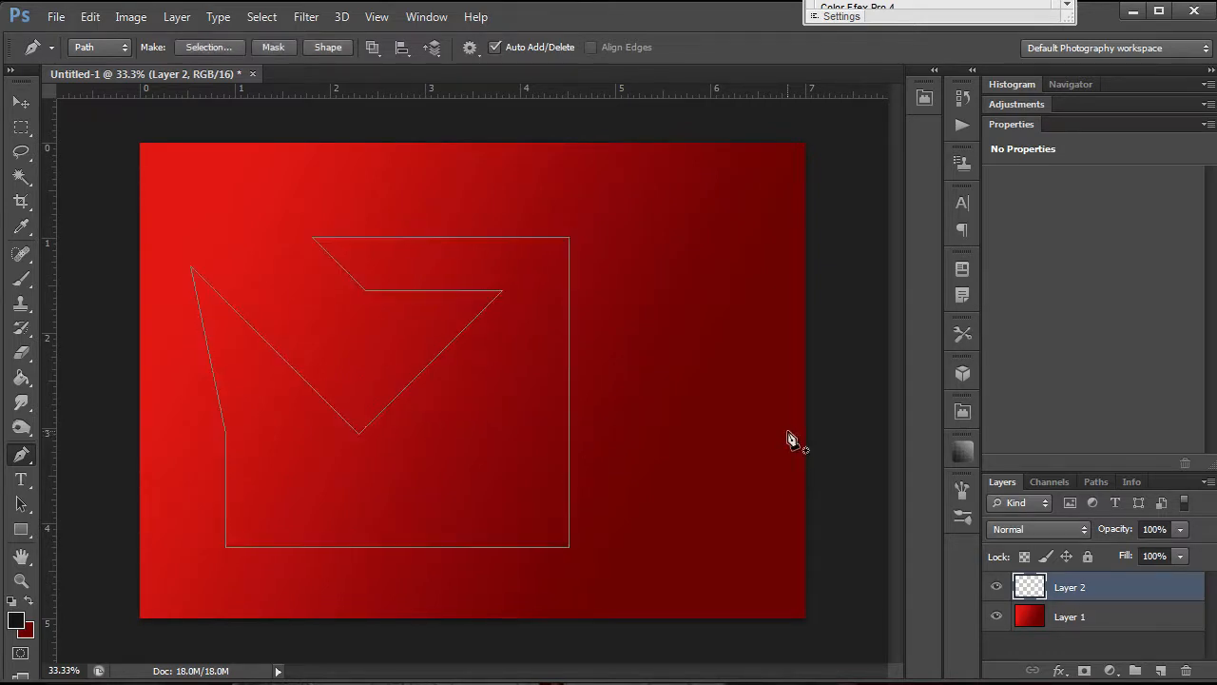
Step: Step back through the history until every point of the irregular Pen path is removed
key("ctrl+alt+z")
key("ctrl+alt+z")
key("ctrl+alt+z")
key("ctrl+alt+z")
key("ctrl+alt+z")
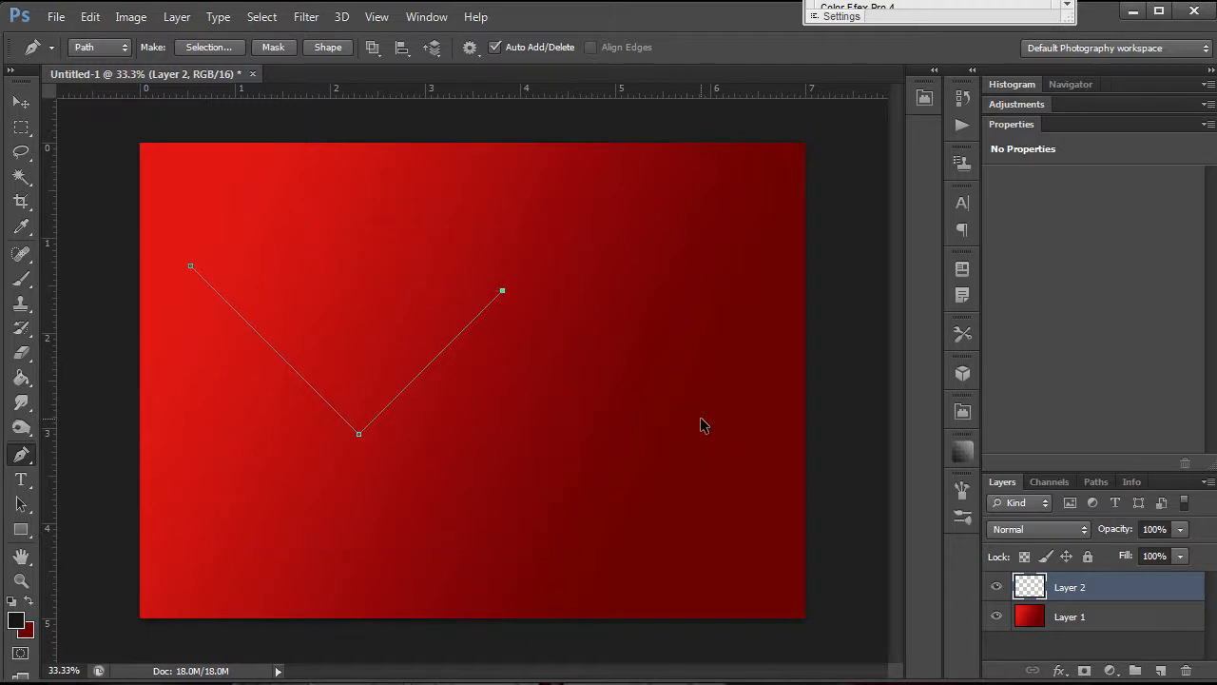
key("ctrl+alt+z")
key("ctrl+alt+z")
key("ctrl+alt+z")
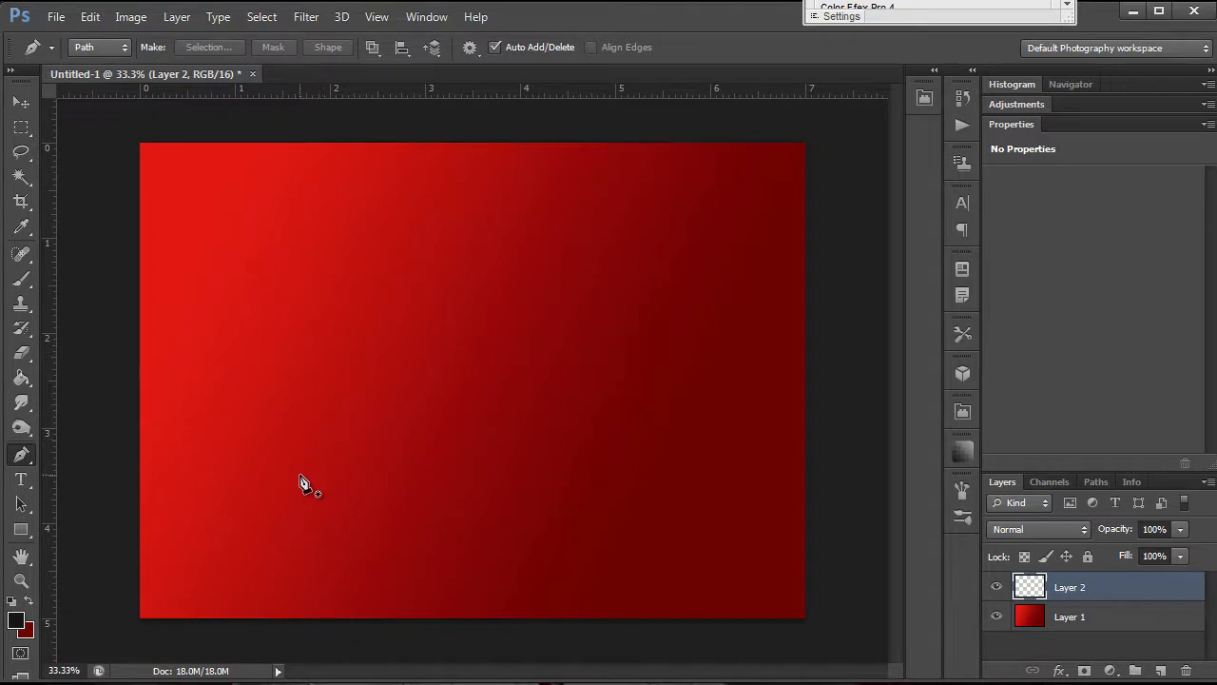
Step: Reset the foreground and background colours to their defaults and place a vertical guide at about 2.2 inches
key("d")
left_click_drag(48, 239, 353, 245)
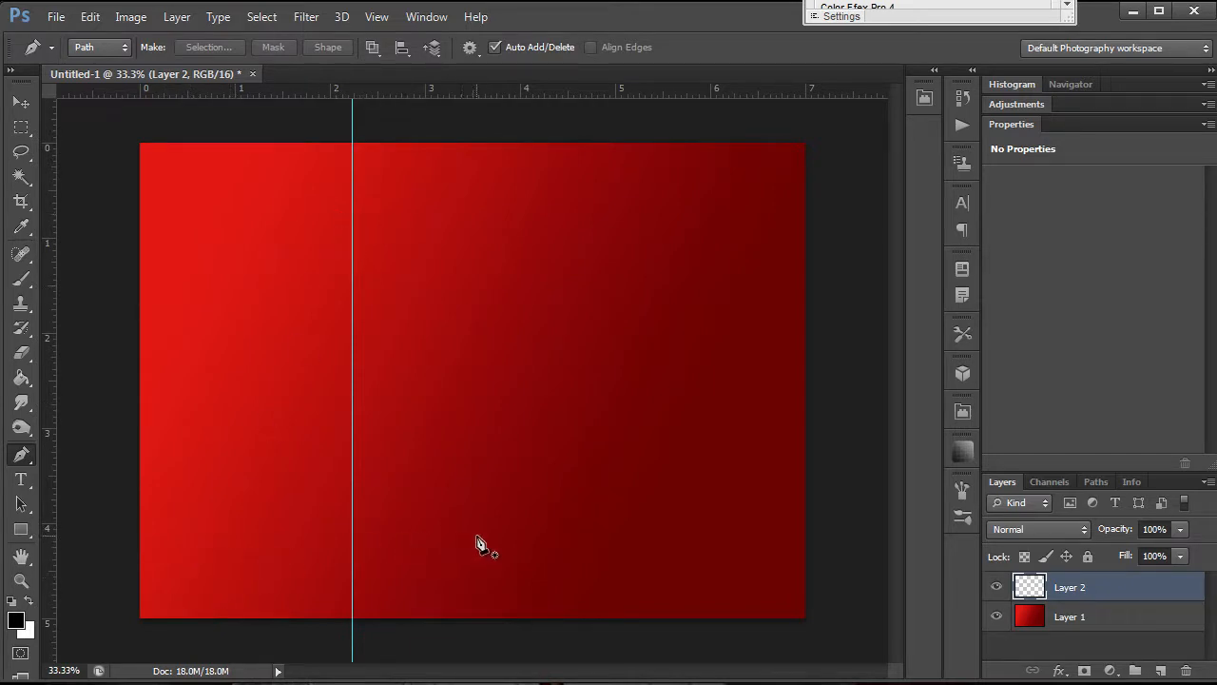
Step: Draw the zigzag left side of a Christmas tree with the Pen tool from the guide downwards, ending with a horizontal base about 4.1 inches wide
left_click(351, 185)
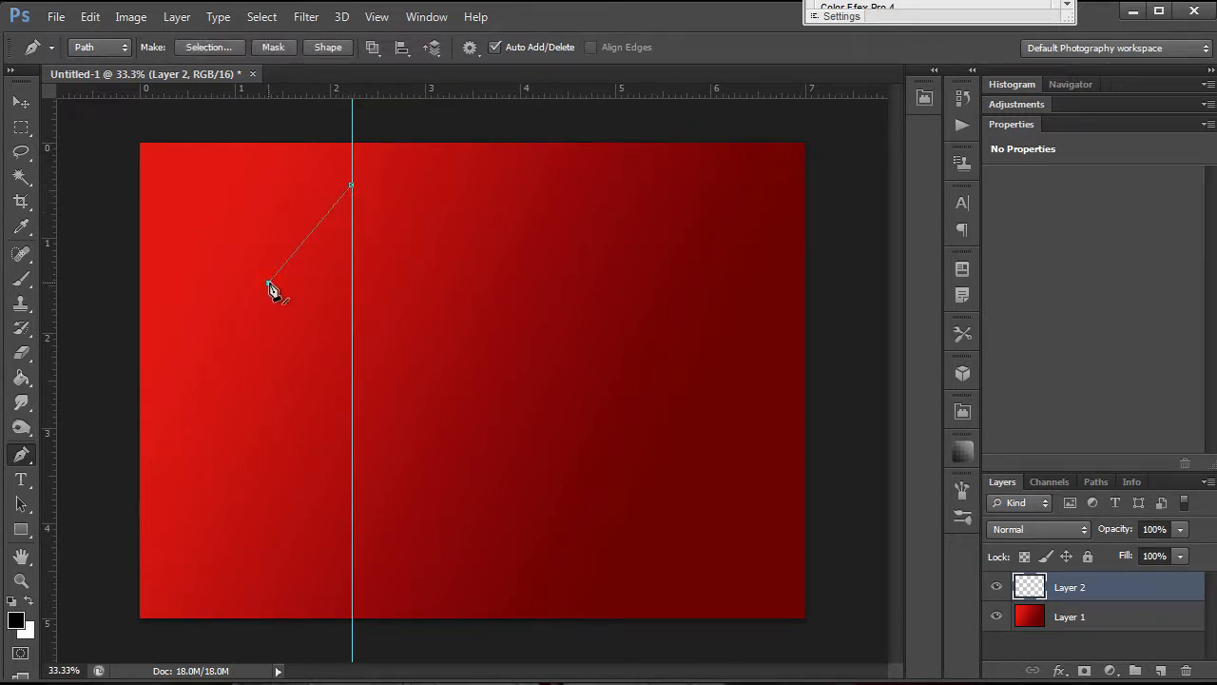
left_click(326, 273)
left_click(236, 360)
left_click(321, 348)
left_click(196, 445)
left_click(312, 433)
left_click(549, 536)
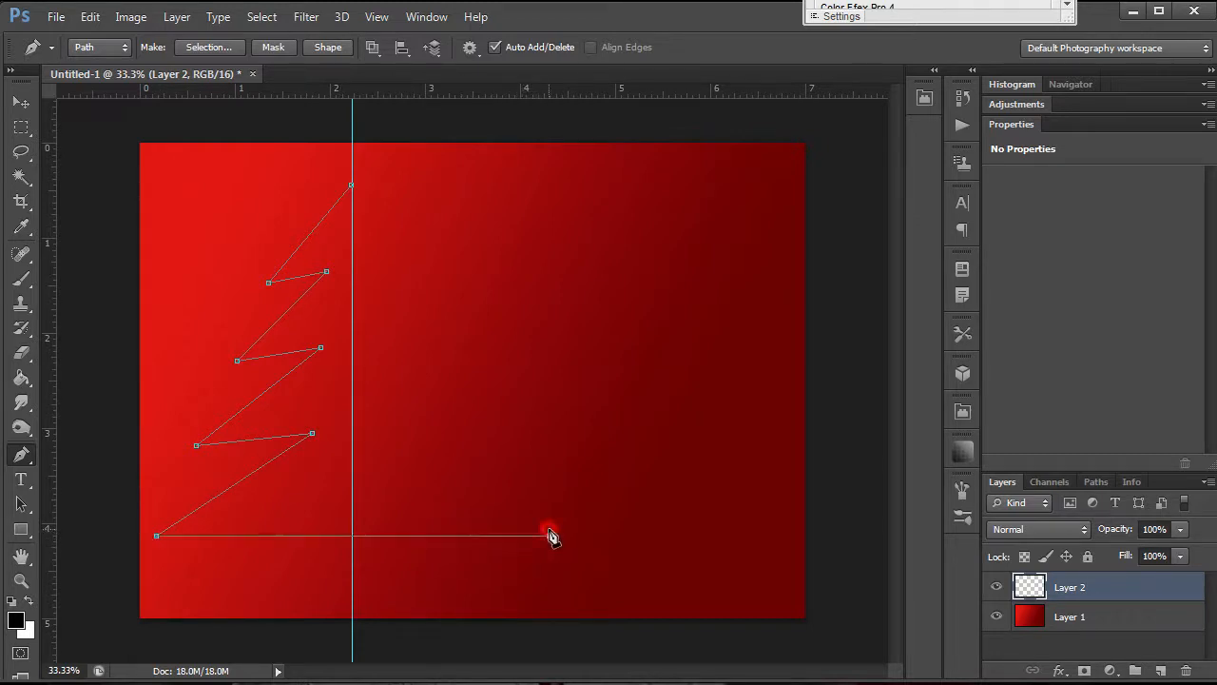
Step: Place horizontal guides at about 1.5, 2.3 and 3.2 inches, level with the tree's left branch tips
left_click_drag(400, 91, 407, 283)
left_click_drag(426, 89, 421, 357)
left_click_drag(448, 92, 421, 439)
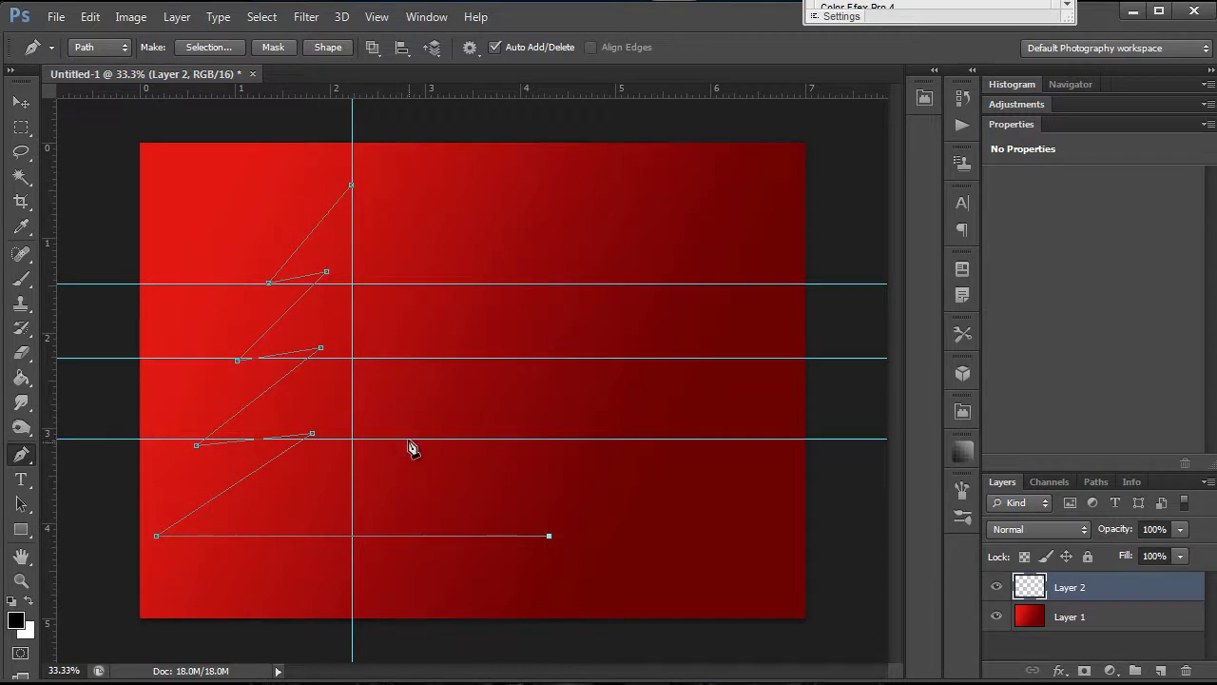
key("ctrl+z")
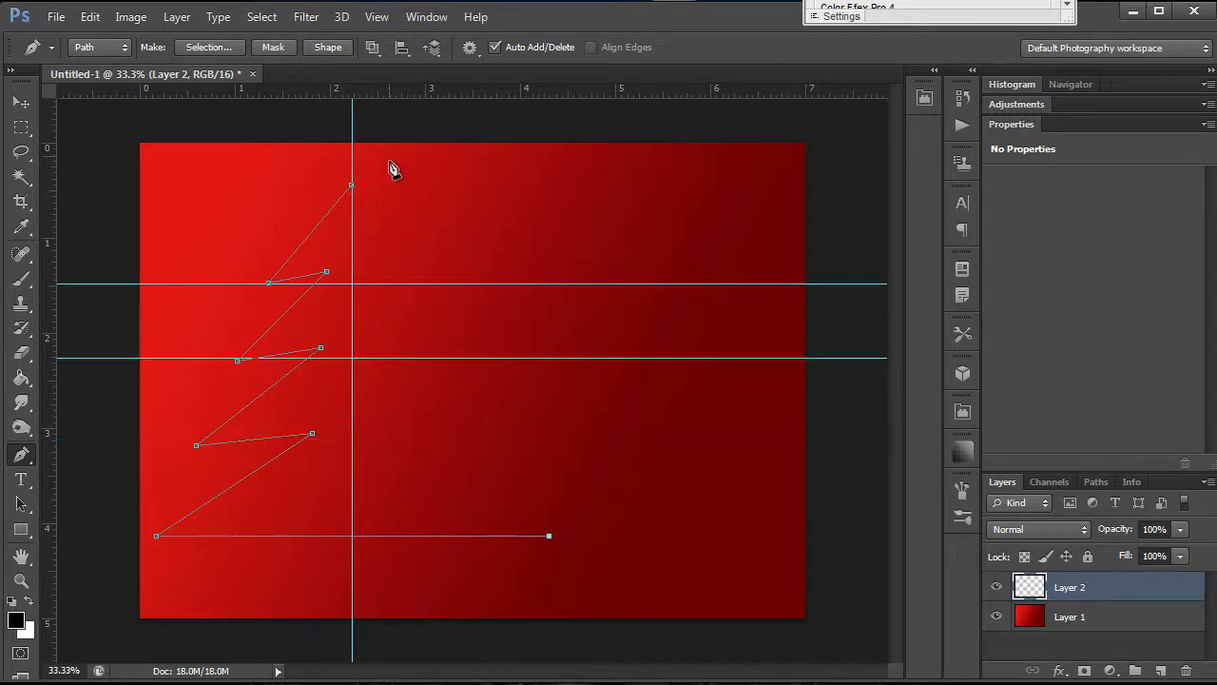
left_click_drag(398, 90, 384, 445)
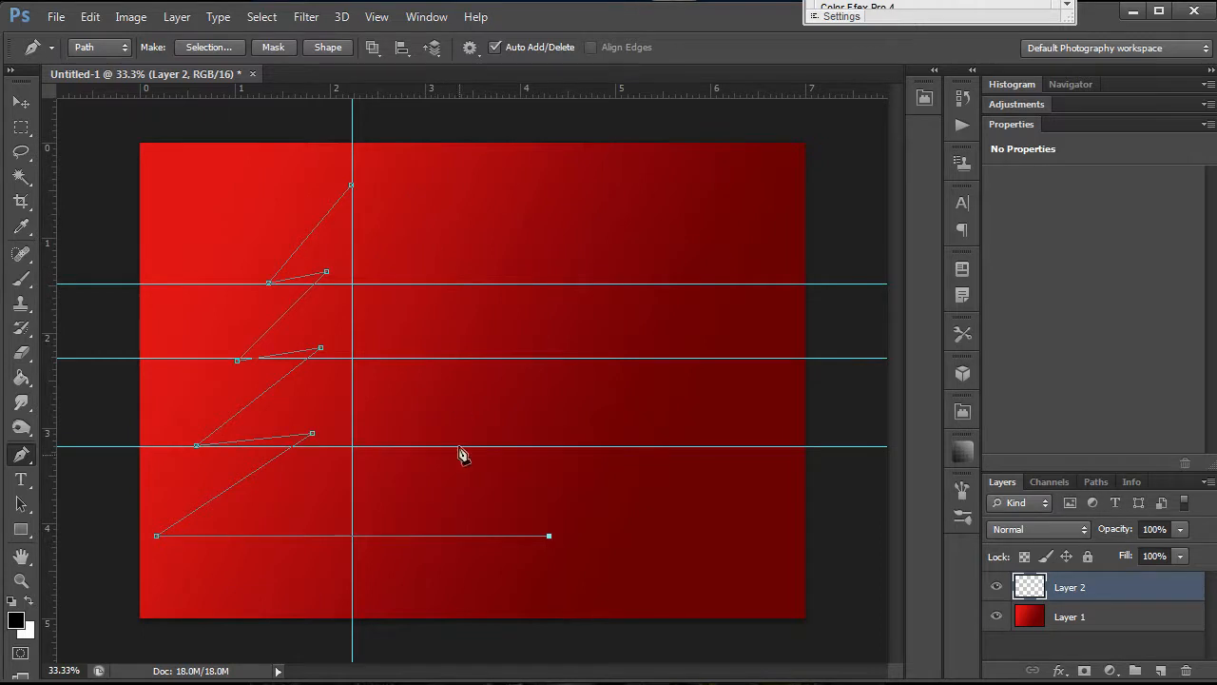
Step: Continue the Pen path up the tree's right side, placing branch tips along the horizontal guides, and close it at the apex
left_click(548, 537)
left_click(438, 435)
left_click(541, 446)
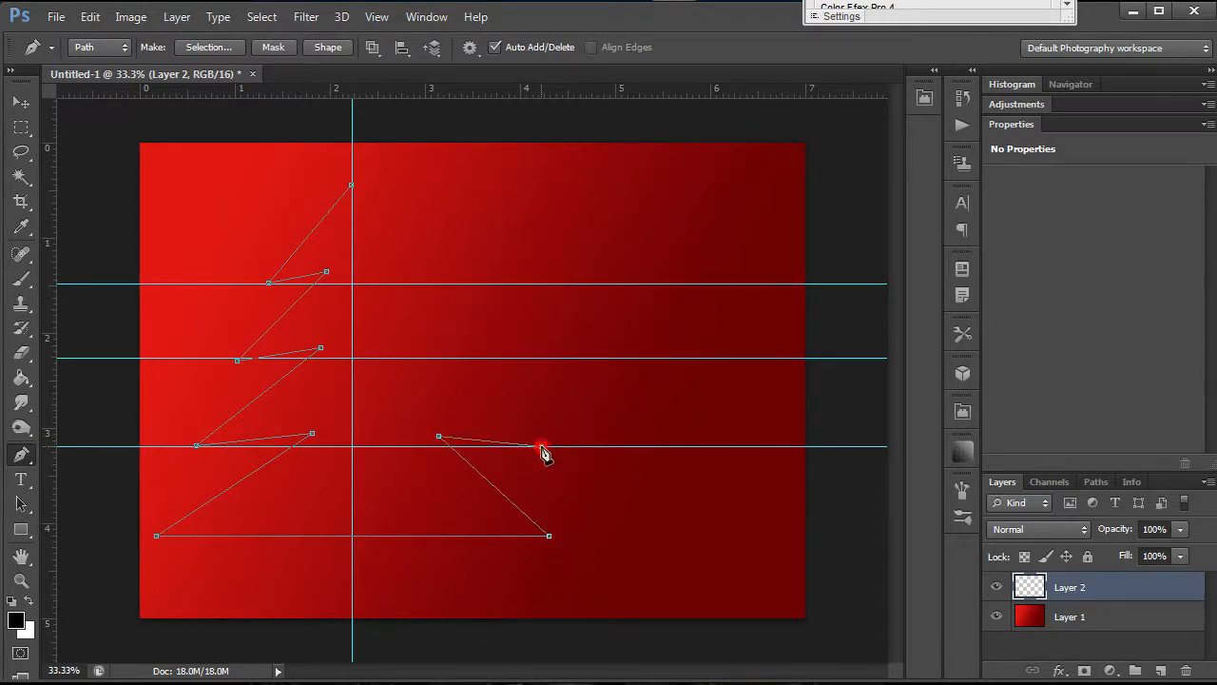
left_click(411, 349)
left_click(538, 360)
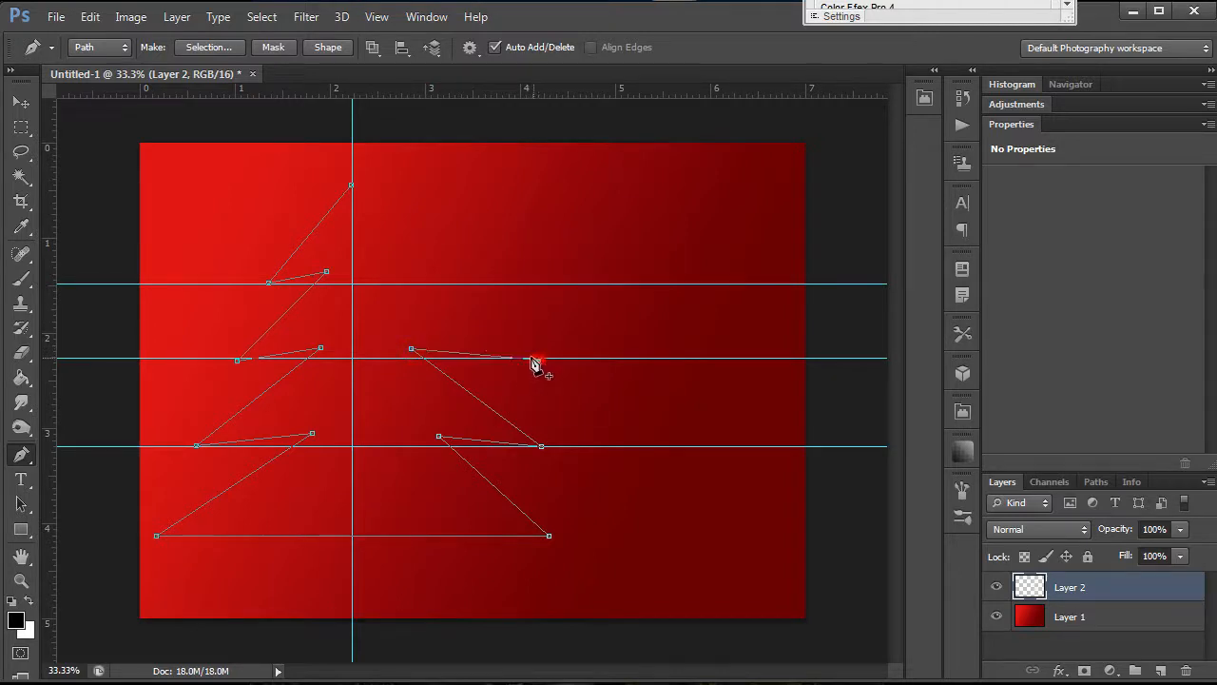
left_click(397, 270)
left_click(514, 284)
left_click(352, 185)
Step: Clear all guides from the canvas
left_click(380, 16)
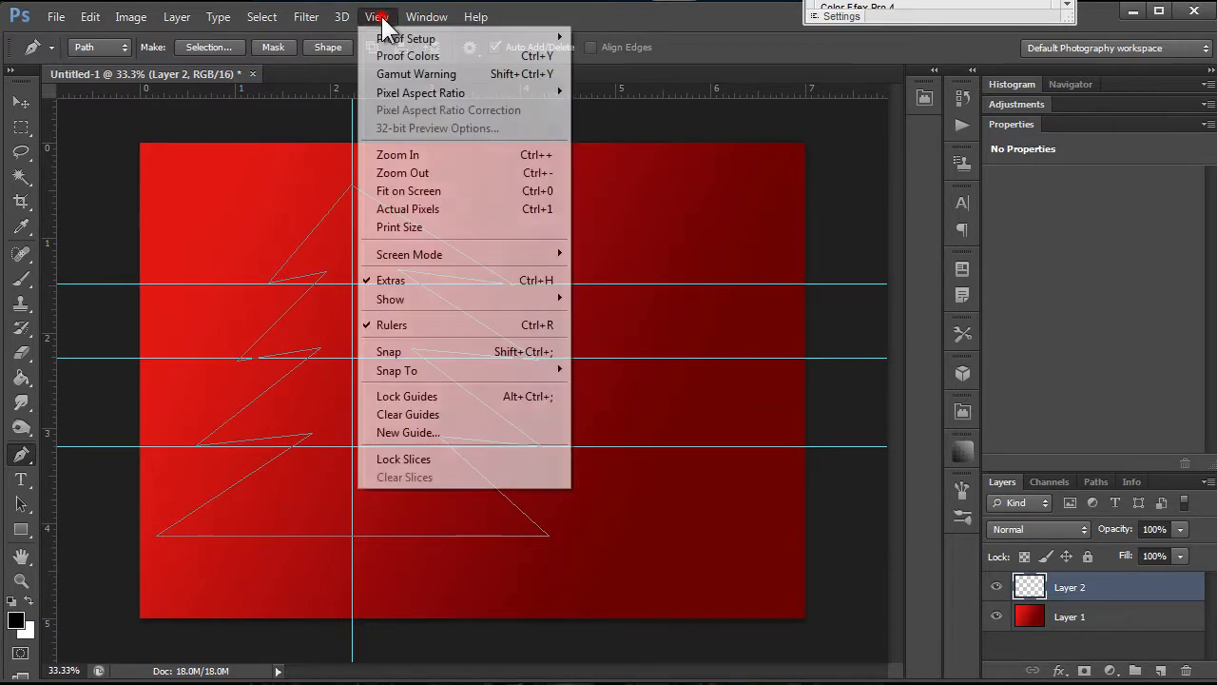
left_click(399, 414)
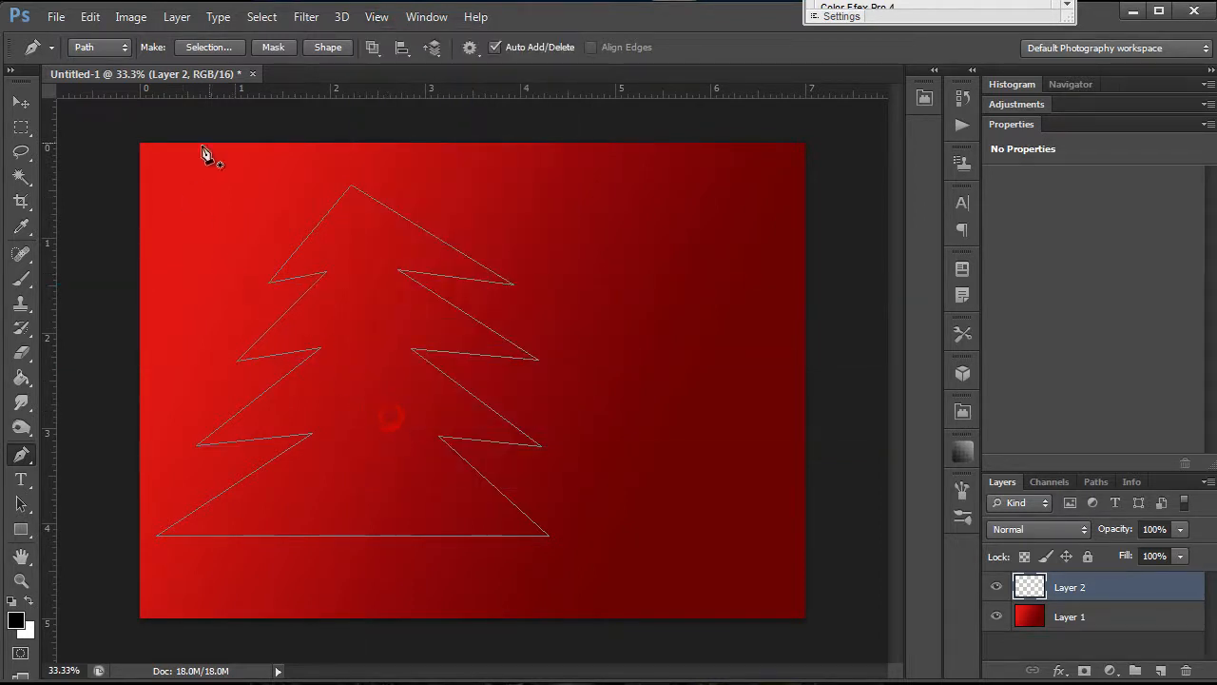
left_click(352, 193)
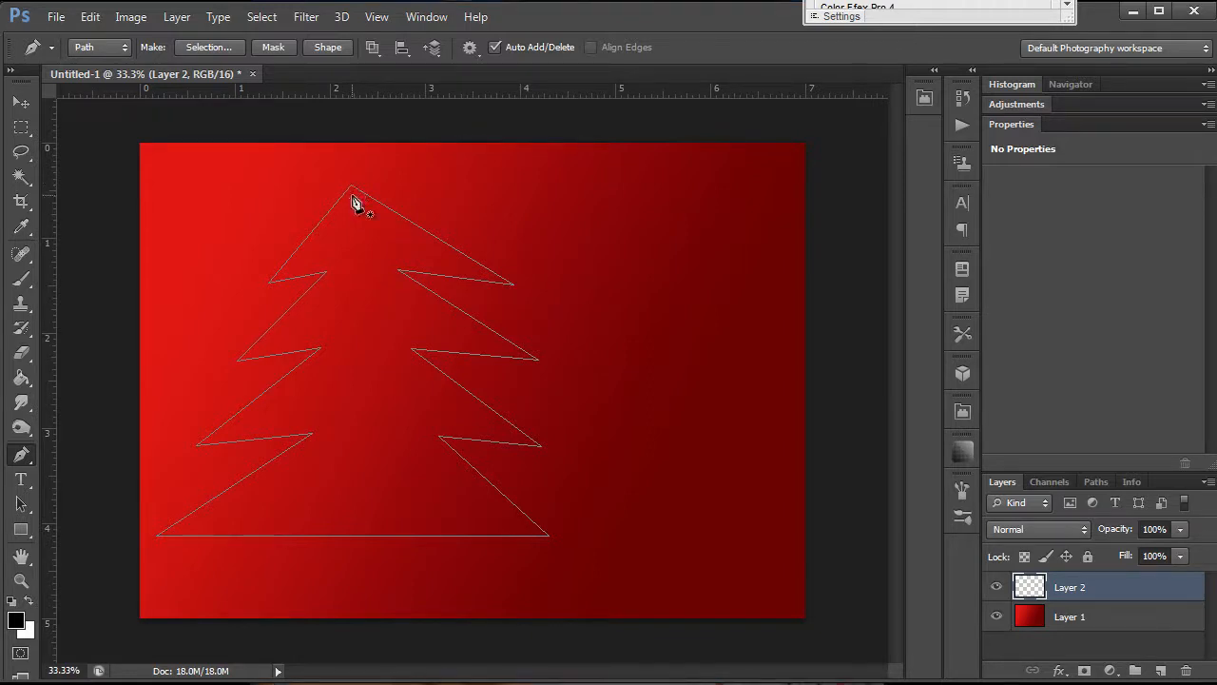
Step: Draw a separate open Pen path beside the tree with a curved segment, removing its outgoing handle before adding a straight segment
left_click(270, 284, "ctrl")
key("alt")
left_click(571, 225, "ctrl")
left_click(569, 219)
left_click_drag(694, 318, 705, 440)
left_click(576, 329)
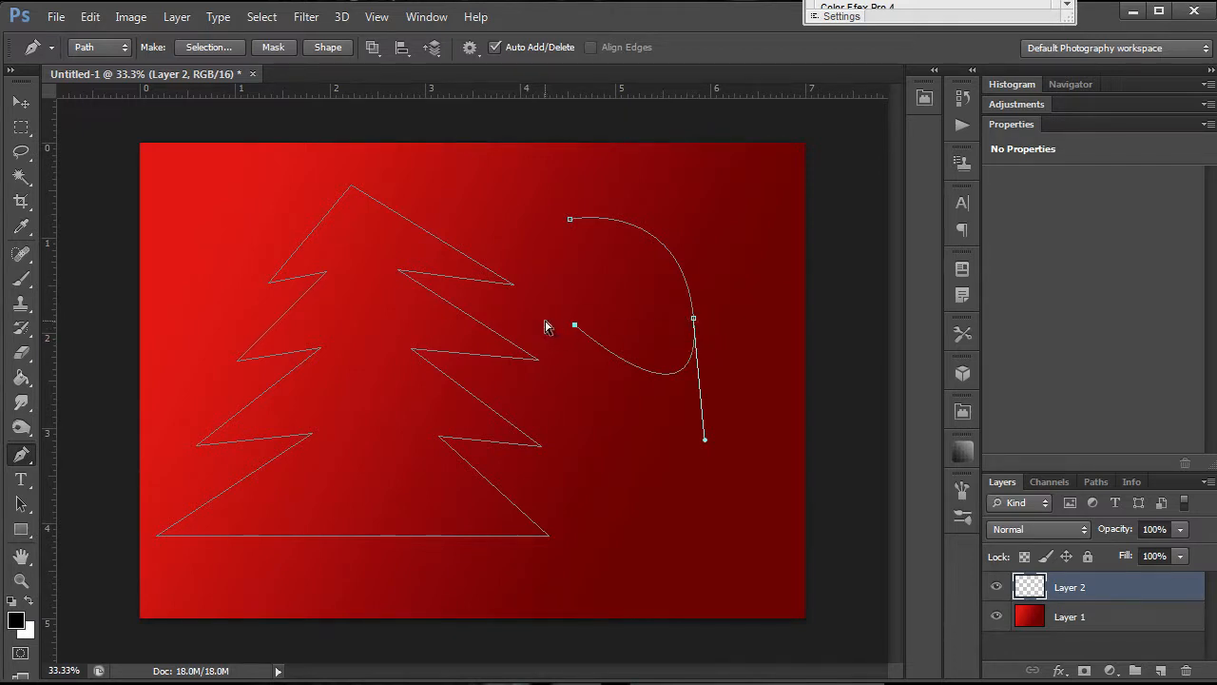
key("ctrl+z")
left_click(694, 321, "alt")
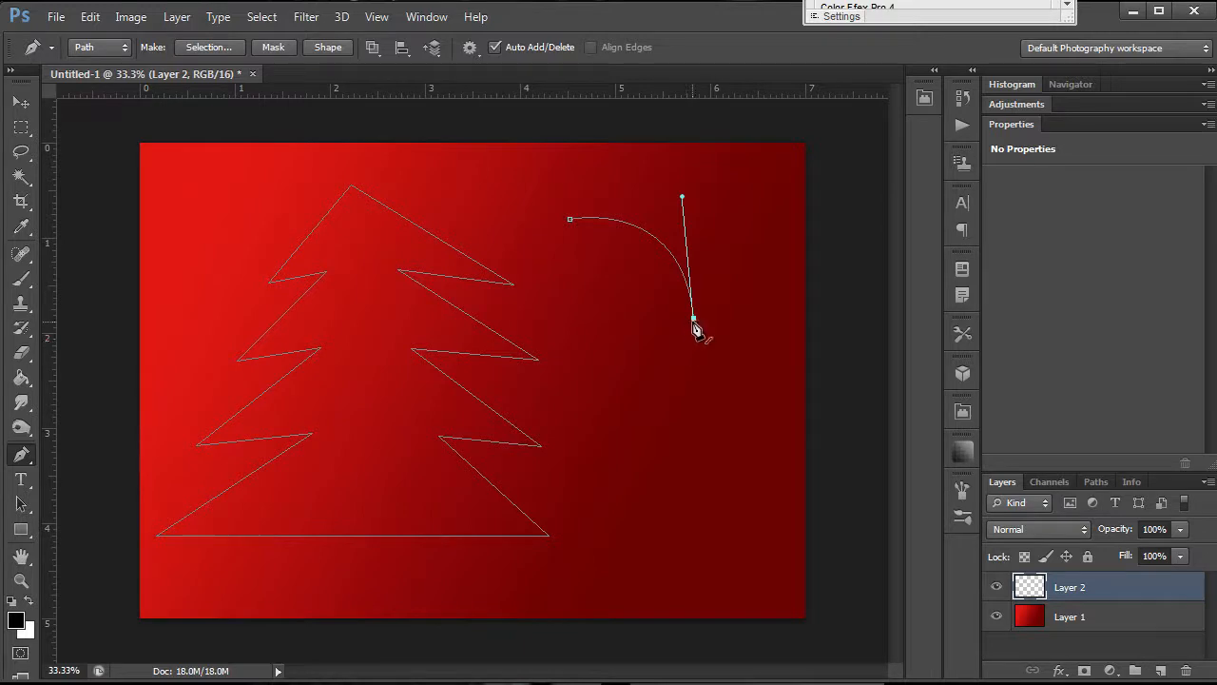
left_click(590, 328)
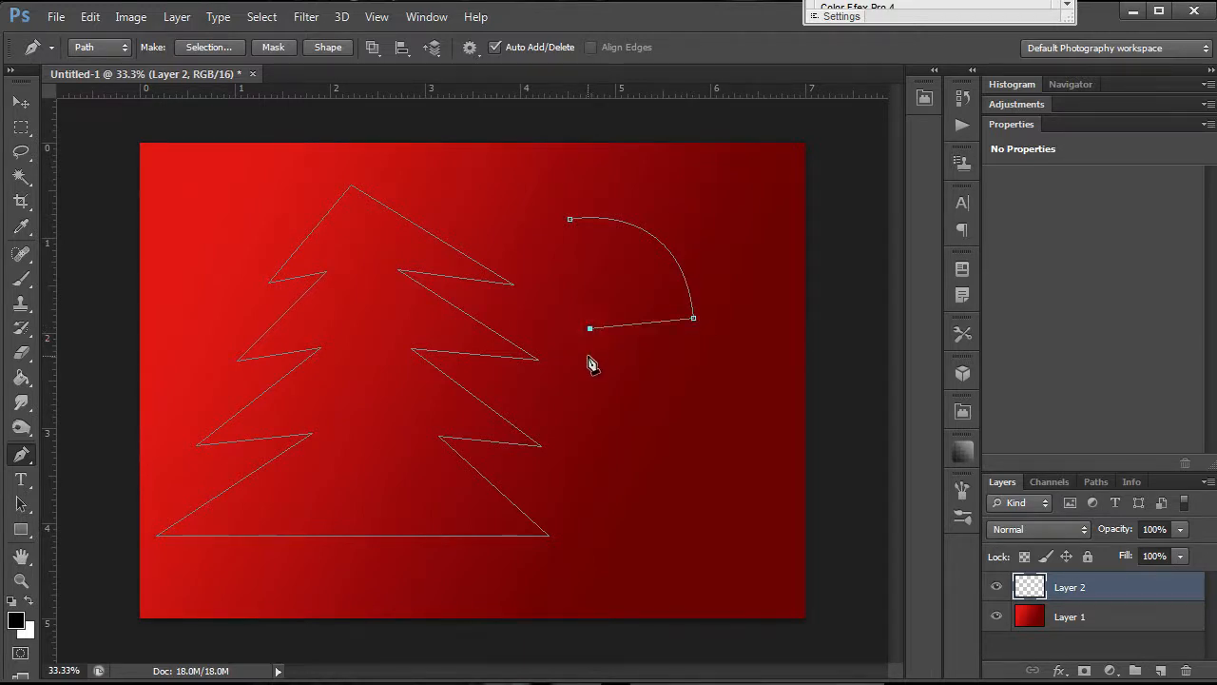
Step: Try extending the open path with further curved and straight segments, and step back through the history until that path is gone
left_click(599, 410)
left_click_drag(601, 416, 667, 452)
left_click(600, 413)
left_click(688, 406)
key("ctrl+z")
key("ctrl+alt+z")
key("ctrl+alt+z")
key("ctrl+alt+z")
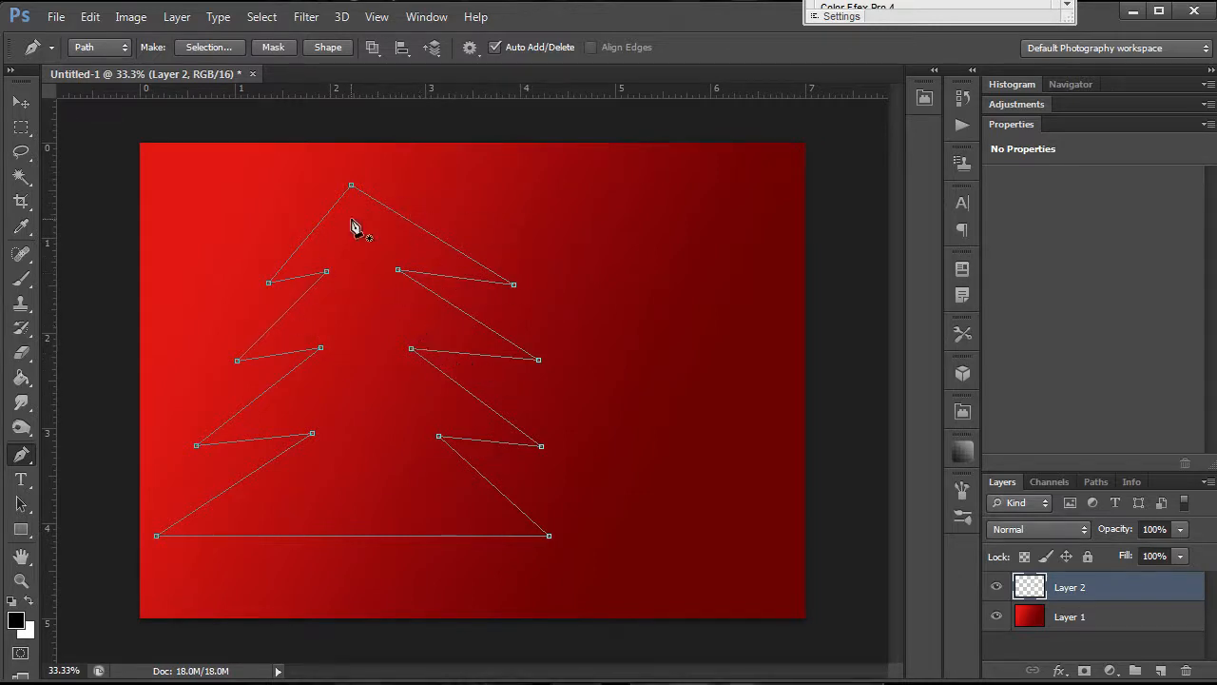
Step: Try deleting the tree's upper-right branch tip and its neighbouring inner anchor point, undoing each deletion
left_click(513, 285)
key("ctrl+z")
left_click(398, 272)
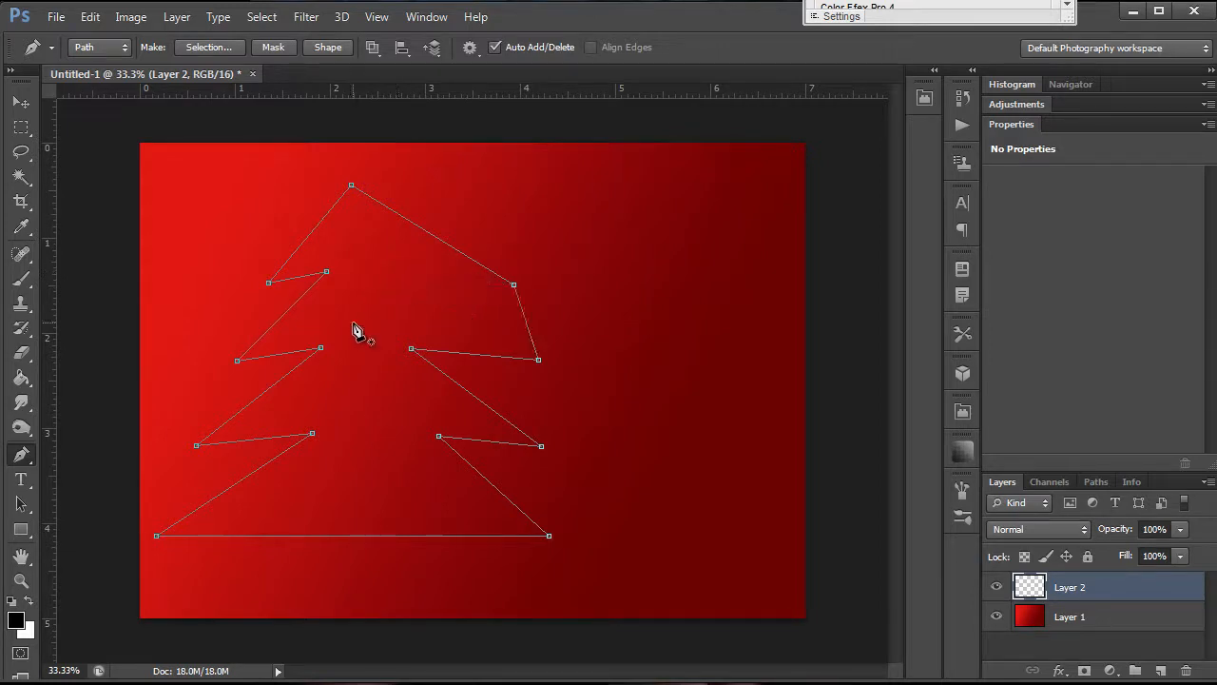
key("ctrl+z")
Step: Add an anchor point to the tree's upper-right edge, bend the edge with its position and handles, and convert it to a corner point
left_click(417, 225)
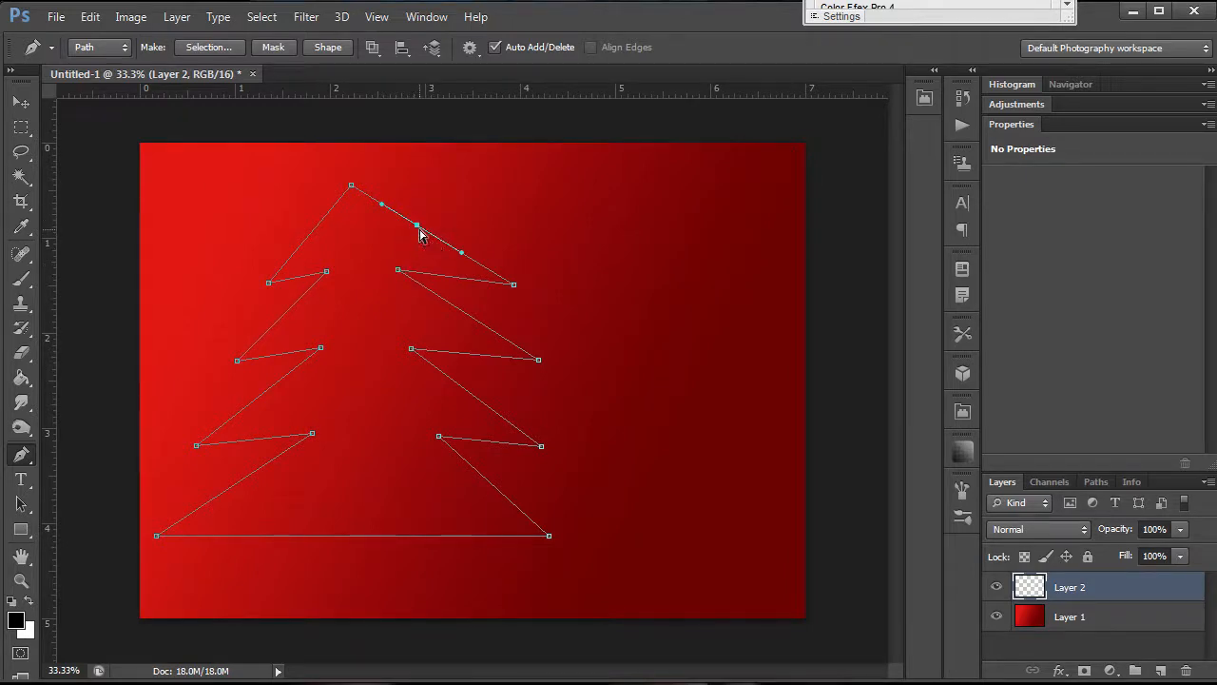
left_click_drag(416, 227, 429, 211)
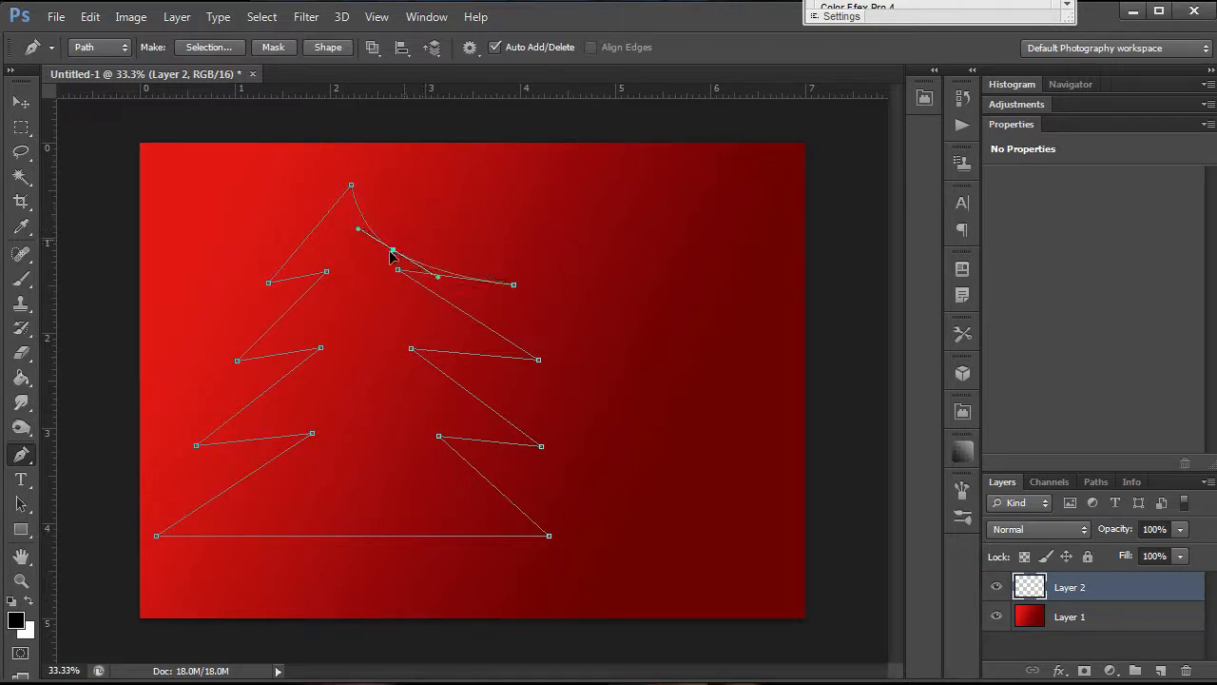
left_click_drag(393, 252, 429, 202)
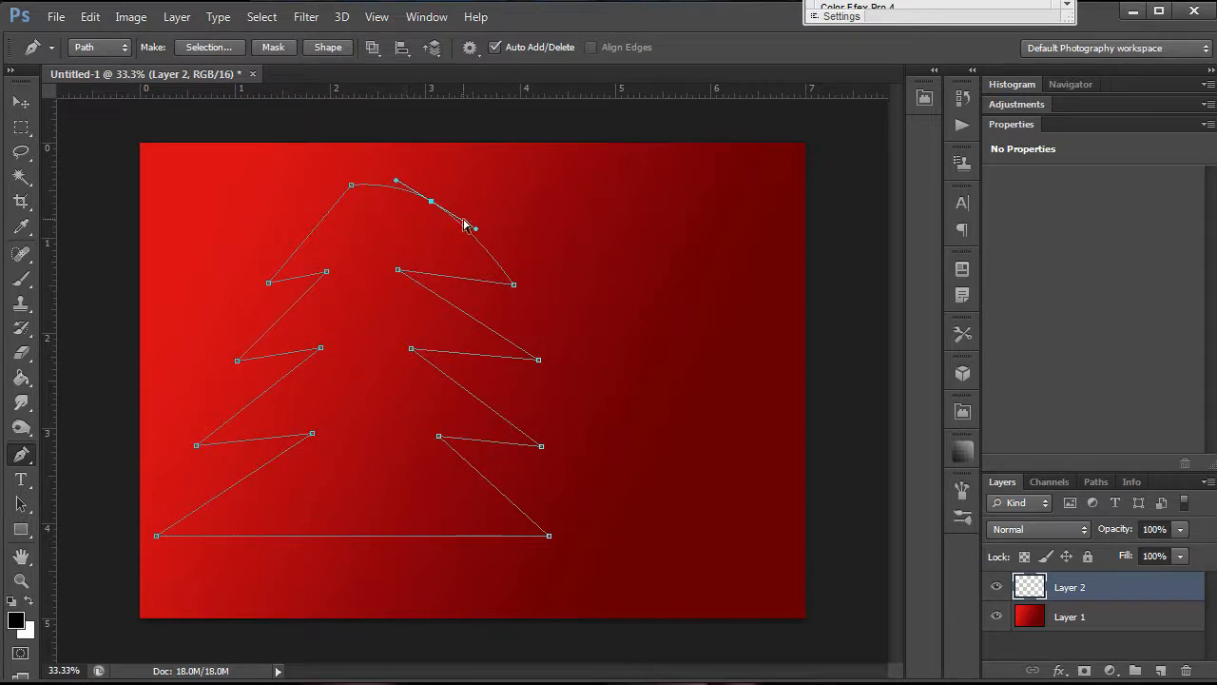
left_click_drag(480, 219, 519, 237)
left_click_drag(443, 224, 568, 186)
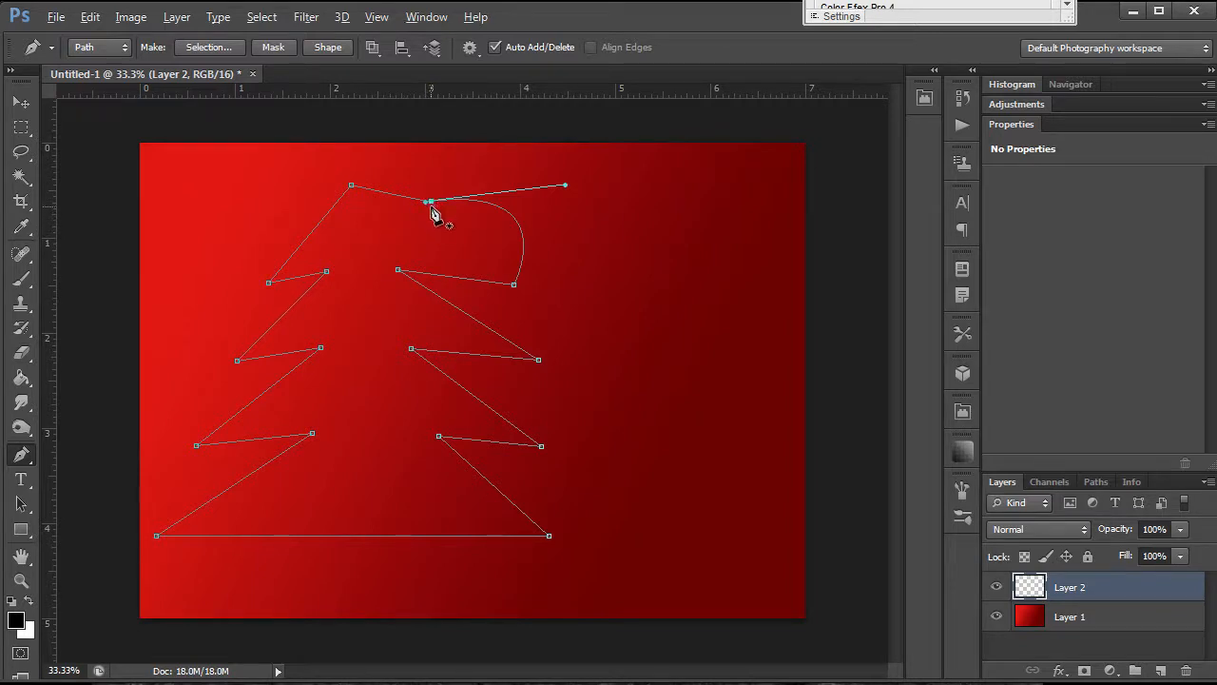
left_click(431, 201)
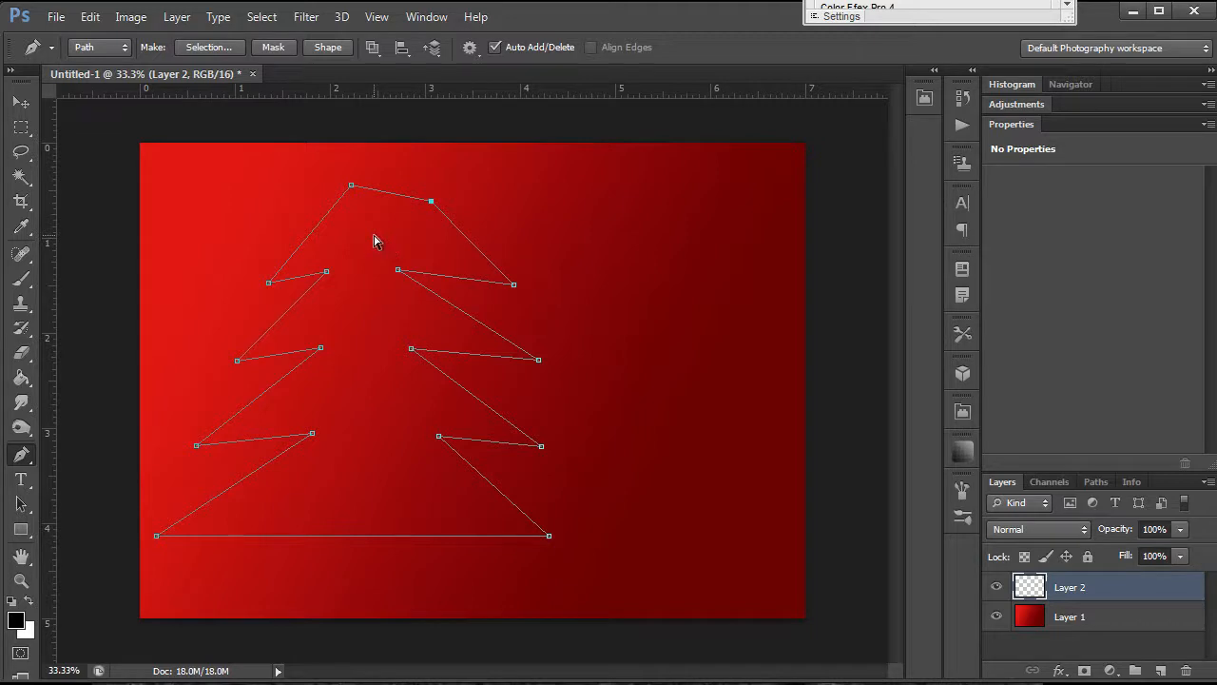
Step: Remove the added anchor point and restore the straight upper-right edge of the tree
left_click(431, 203)
left_click_drag(418, 225, 422, 216)
left_click(422, 216)
left_click(475, 198)
left_click(540, 232)
left_click(571, 323)
key("ctrl+z")
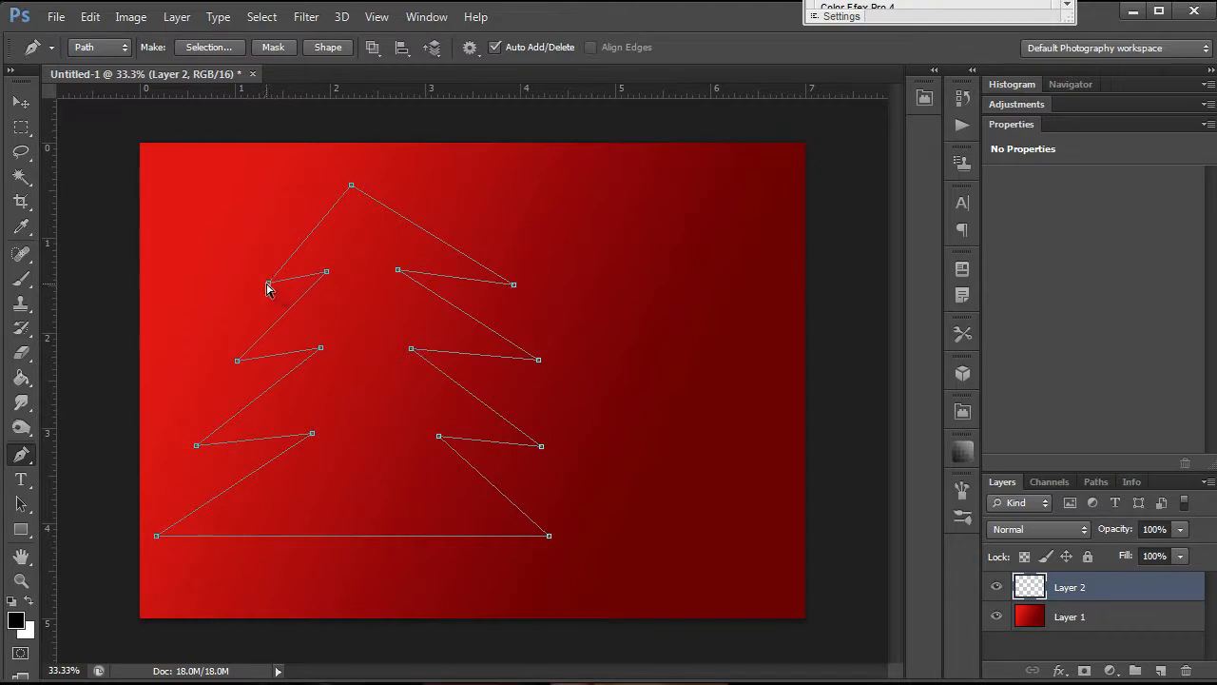
Step: Move the tree's upper-left branch tip slightly upwards and curve the path around it
mouse_move(269, 282)
left_mouse_down()
mouse_move(245, 275)
mouse_move(262, 277)
left_mouse_up()
left_click(263, 272)
key("ctrl+z")
left_click_drag(268, 259, 280, 348)
Step: Try removing anchor points from the tree's upper-left tiers, and step back through the history to restore them
left_click(325, 273)
left_click(273, 360)
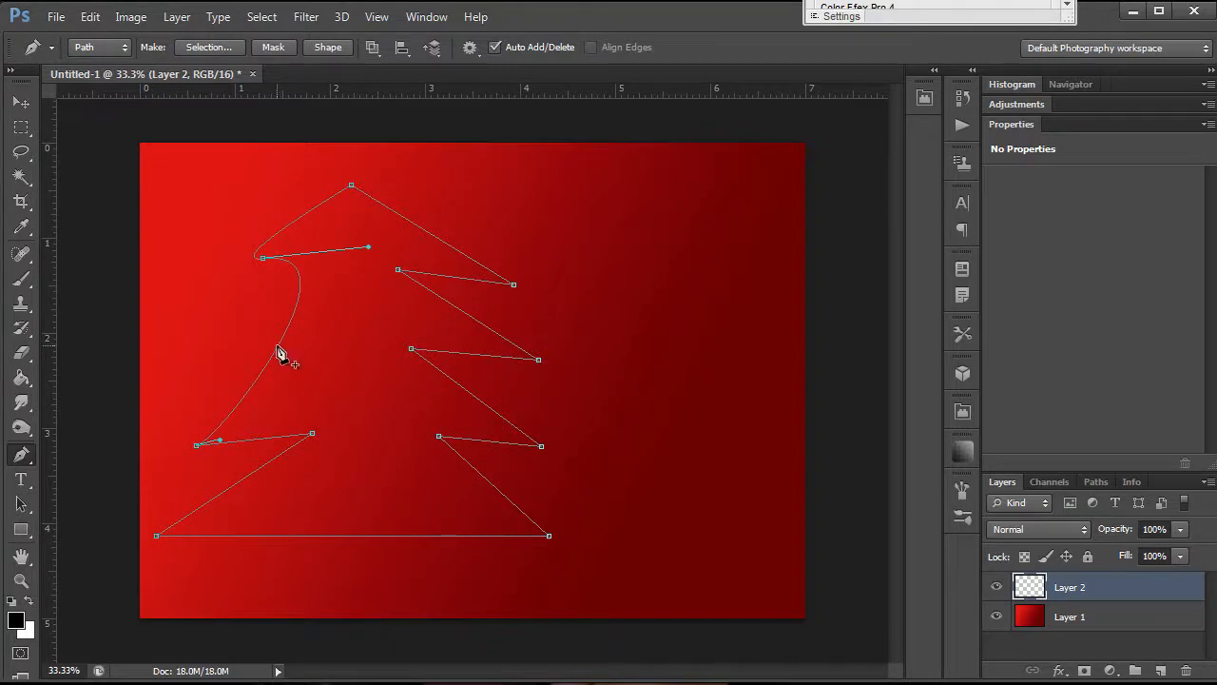
key("ctrl+alt+z")
key("ctrl+alt+z")
key("ctrl+alt+z")
key("ctrl+alt+z")
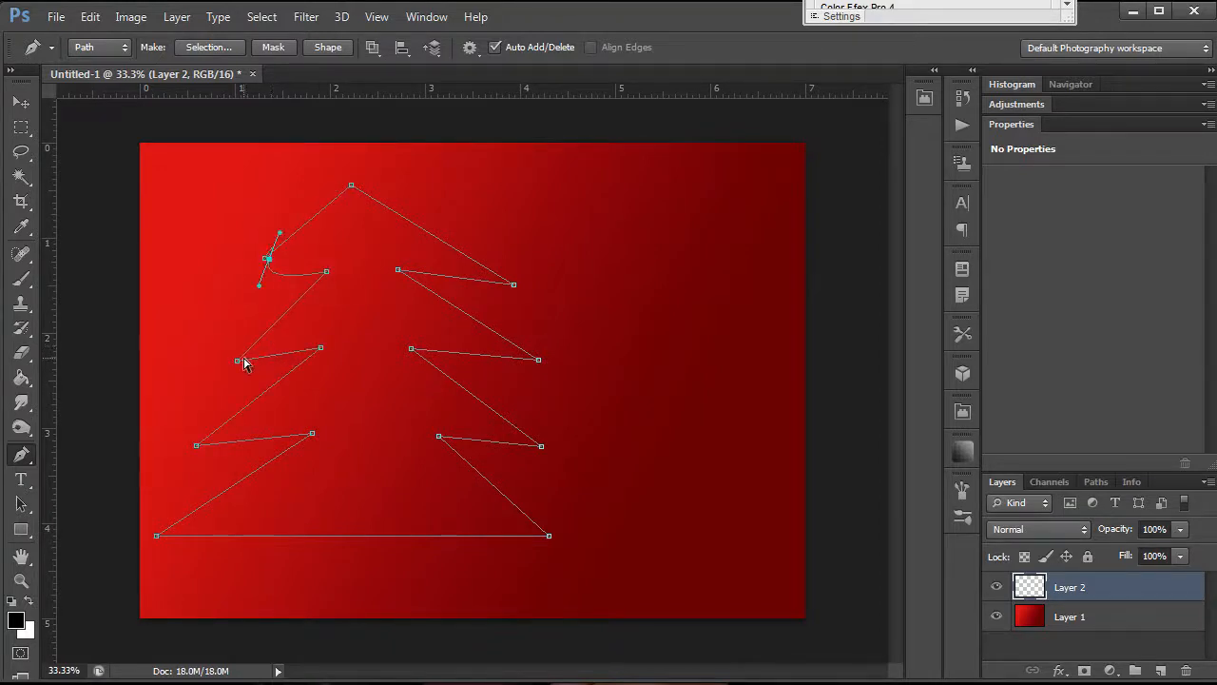
Step: Reshape the tree's upper and middle tiers by moving their anchor points on both sides and curving the adjoining segments
left_click_drag(240, 361, 275, 353)
left_click_drag(326, 274, 302, 304)
left_click_drag(398, 271, 452, 277)
mouse_move(413, 349)
left_mouse_down()
mouse_move(439, 355)
mouse_move(392, 340)
left_mouse_up()
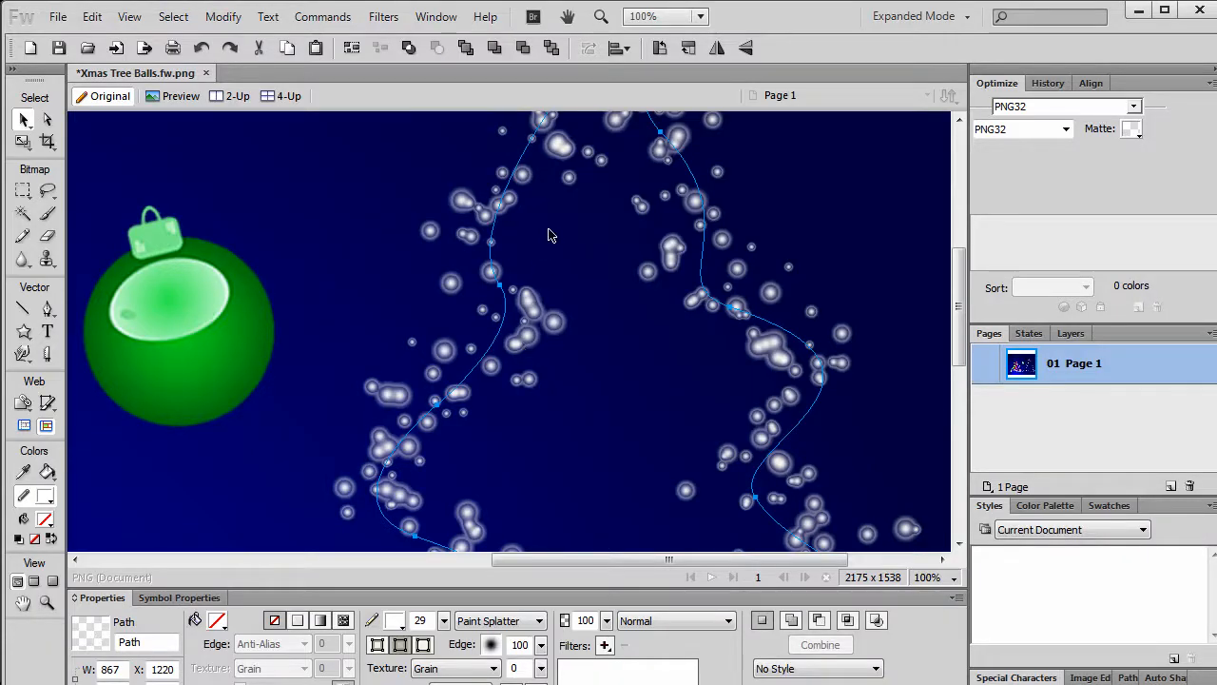
Step: Switch to Fireworks and examine the paint-splatter tree path and the ornaments in Xmas Tree Balls.fw.png
key("h")
left_click_drag(548, 235, 589, 201)
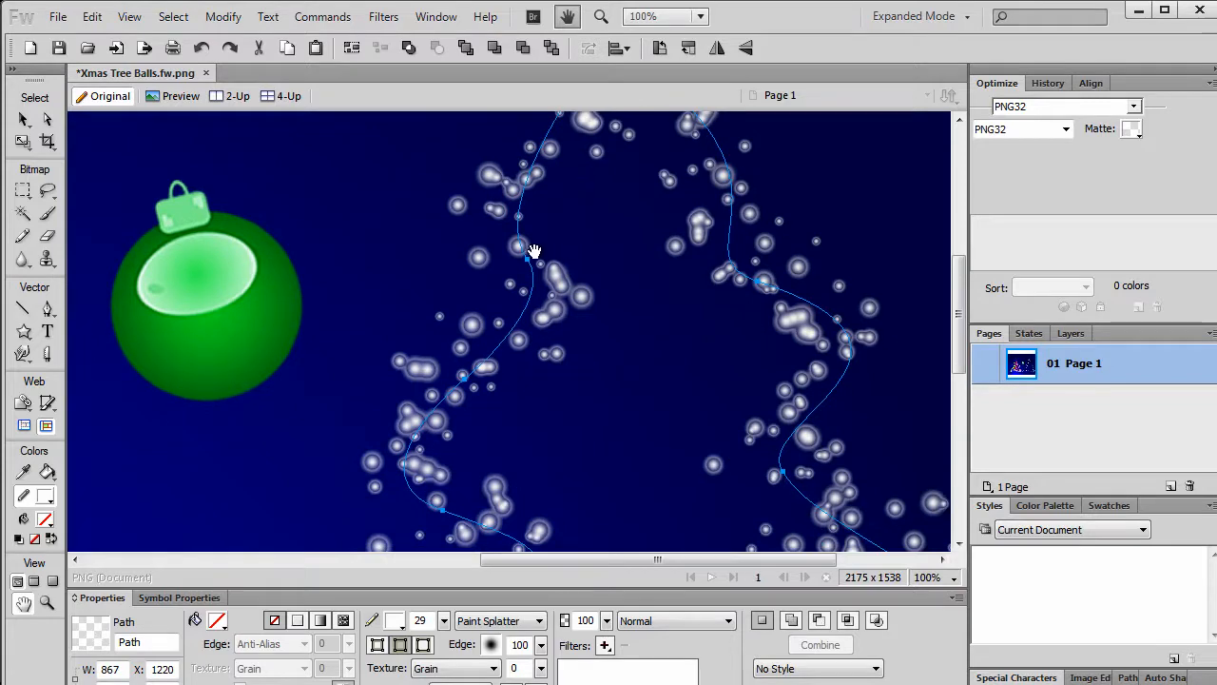
left_click_drag(544, 293, 491, 384)
left_click_drag(565, 234, 535, 394)
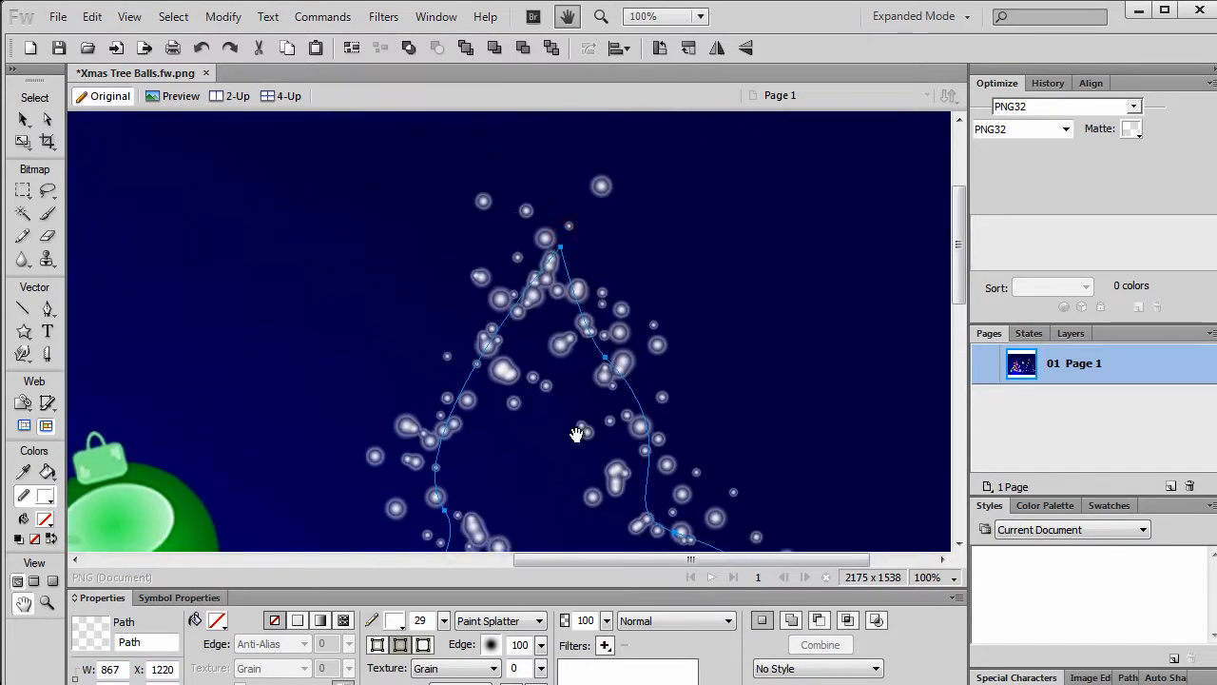
left_click_drag(576, 435, 628, 339)
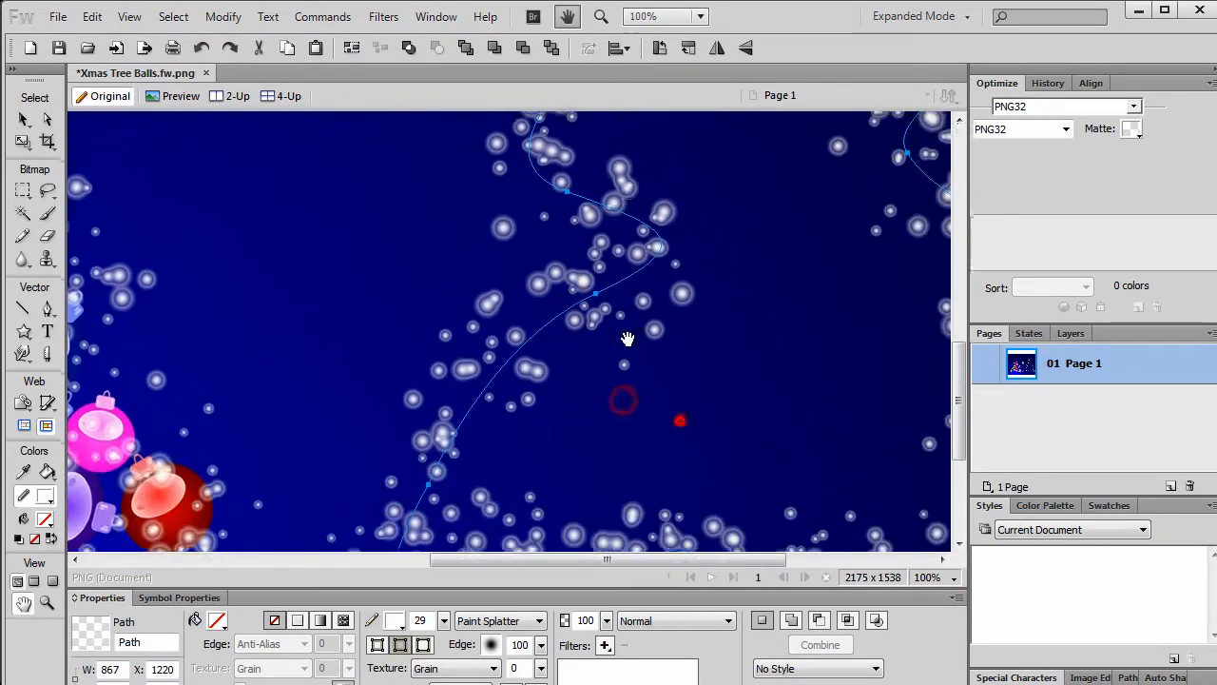
left_click_drag(589, 434, 537, 471)
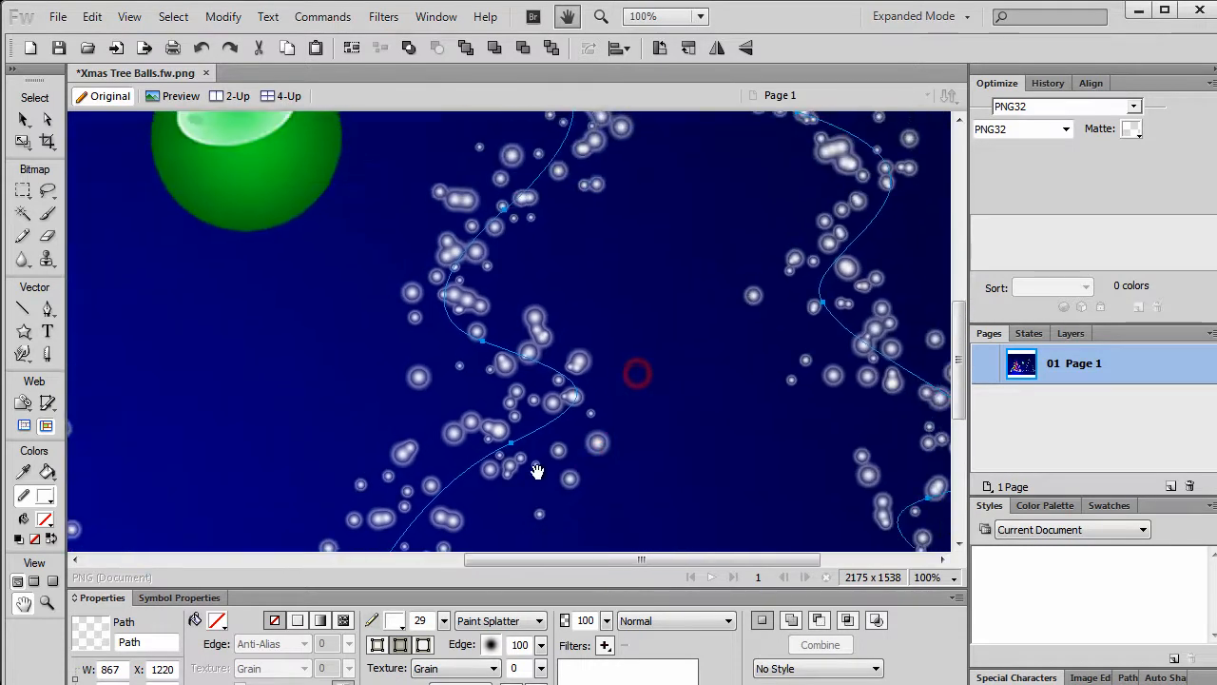
left_click_drag(671, 317, 747, 408)
left_click_drag(604, 356, 614, 407)
left_click_drag(617, 184, 633, 316)
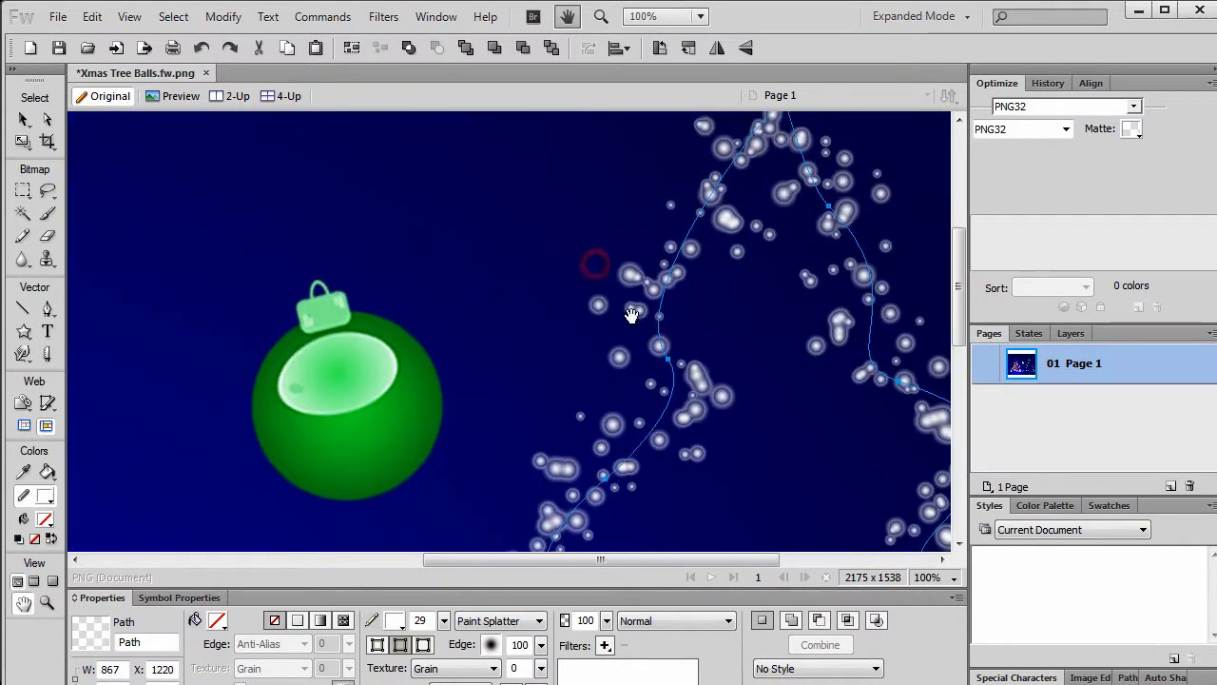
left_click_drag(485, 443, 707, 307)
left_click_drag(391, 475, 625, 357)
left_click_drag(419, 416, 464, 490)
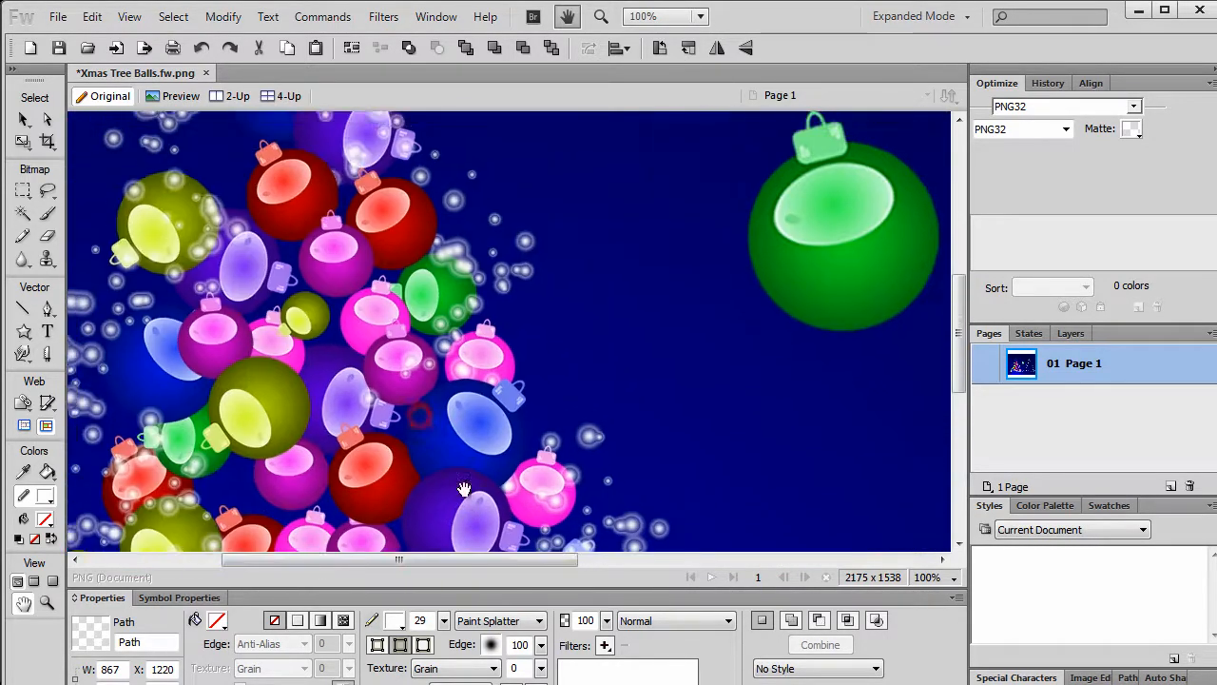
key("v")
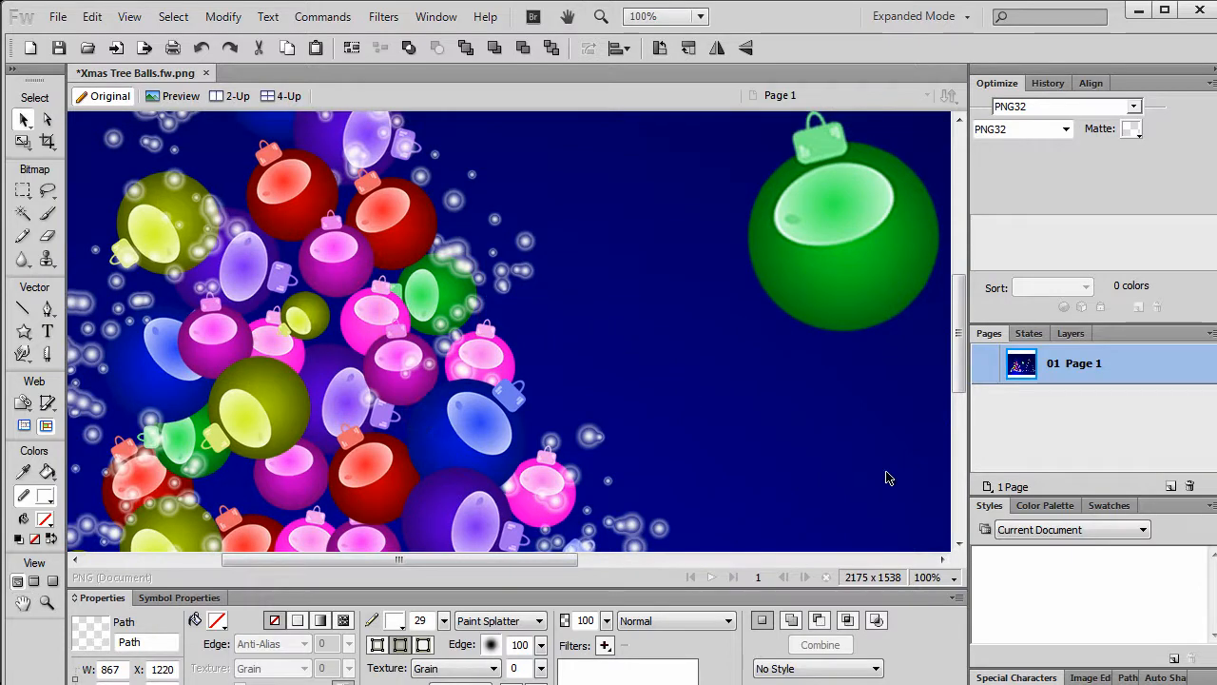
left_click(952, 578)
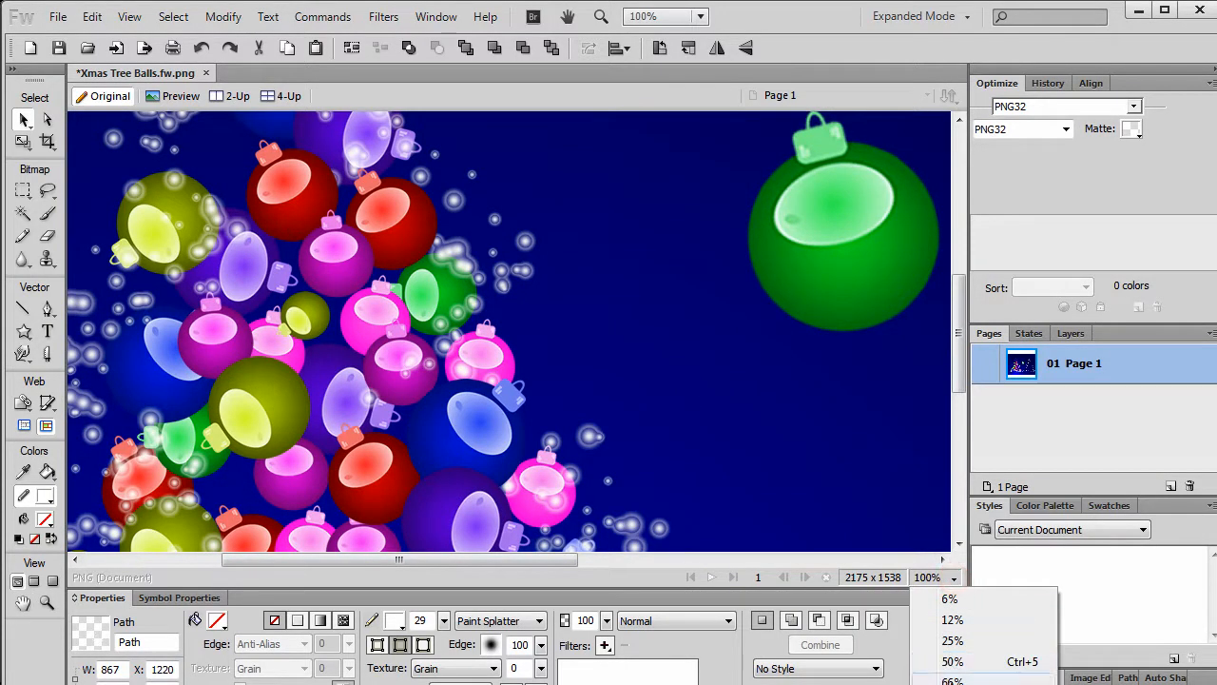
left_click(952, 639)
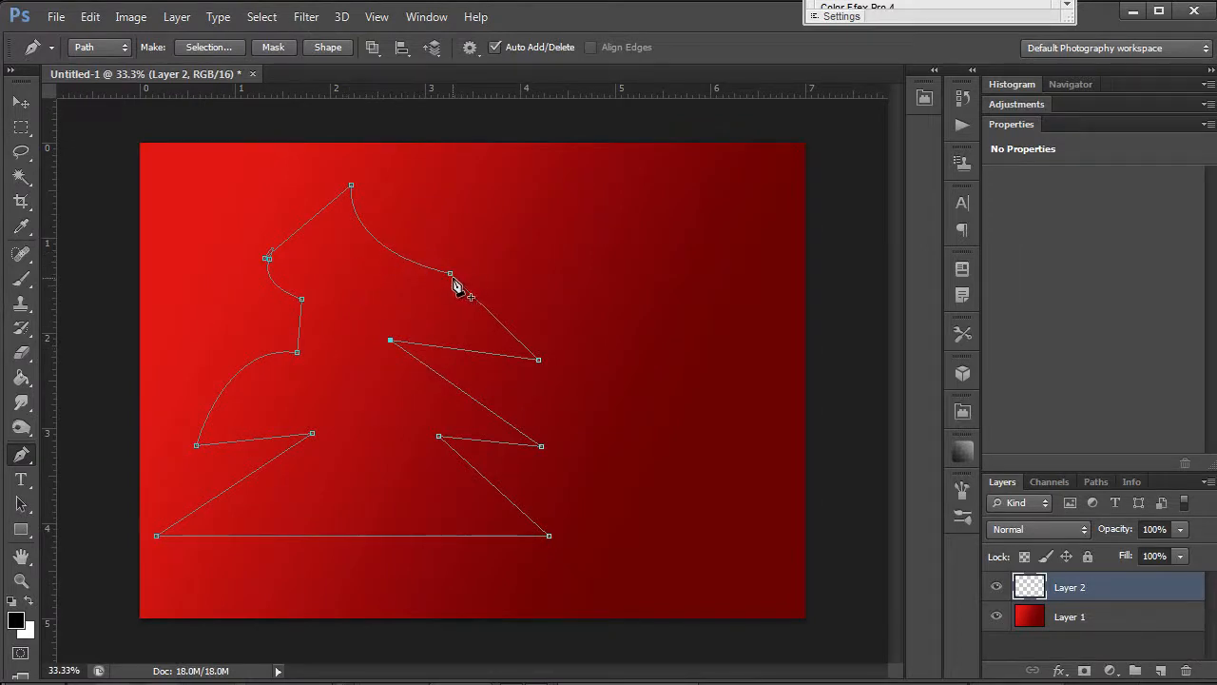
Step: Pull the tree's upper-right edge inwards and replace the tip anchor point with a new one placed higher up
left_click_drag(452, 282, 434, 266)
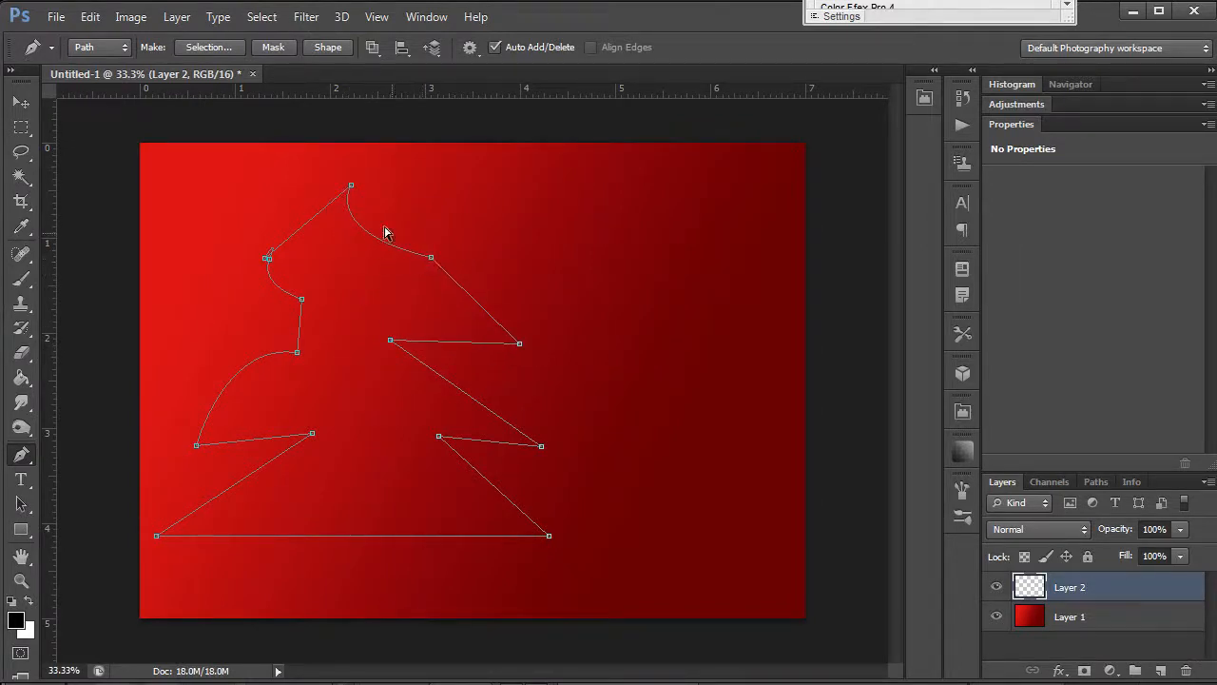
left_click(351, 189)
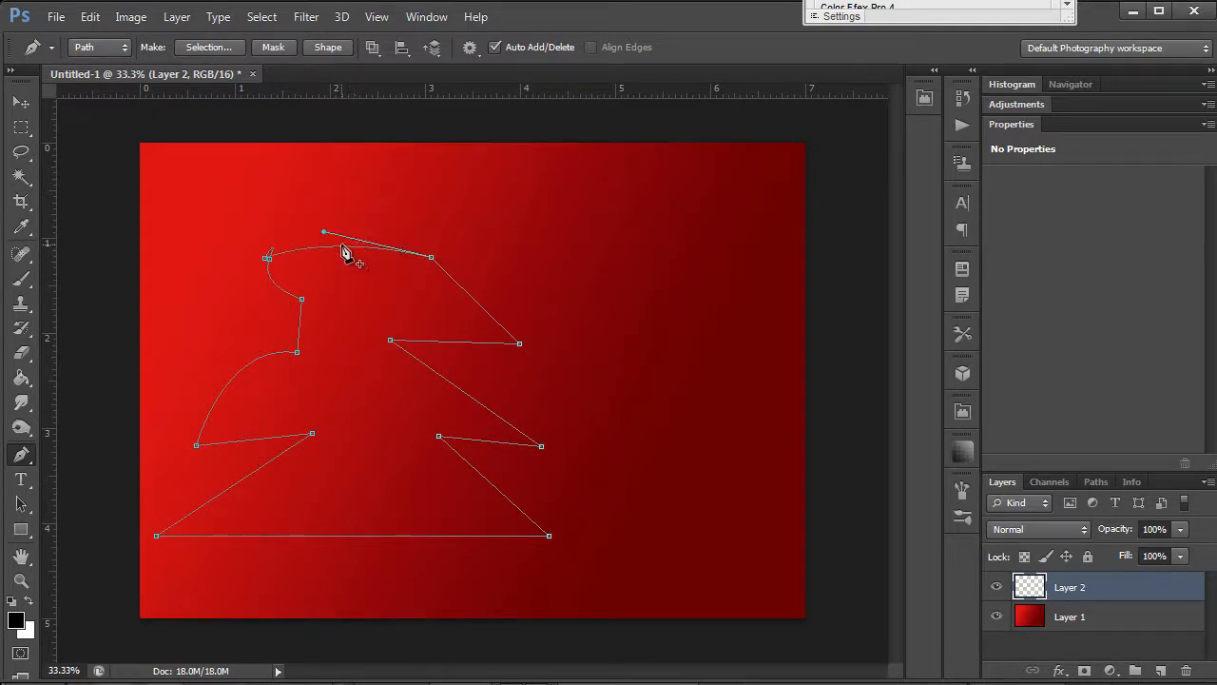
left_click(345, 253)
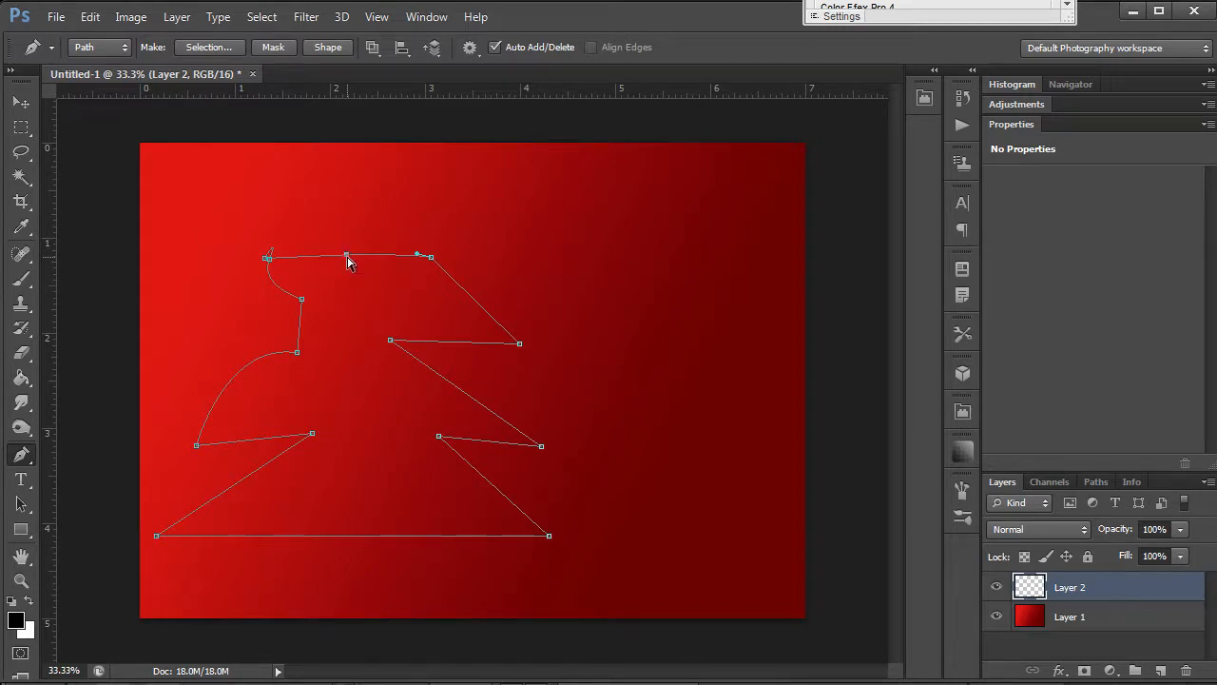
left_click_drag(347, 245, 347, 170)
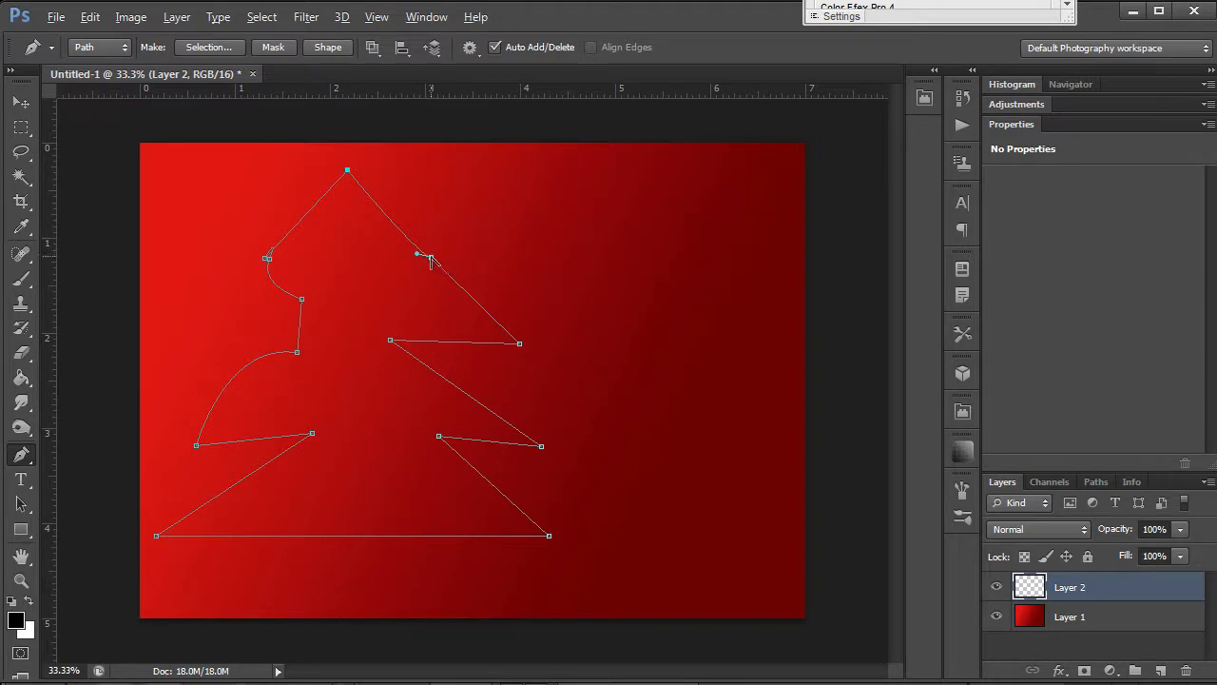
Step: Straighten the curved segments on the tree's upper-right and left sides by converting their anchor points to corners
left_click(431, 258)
left_click(268, 258)
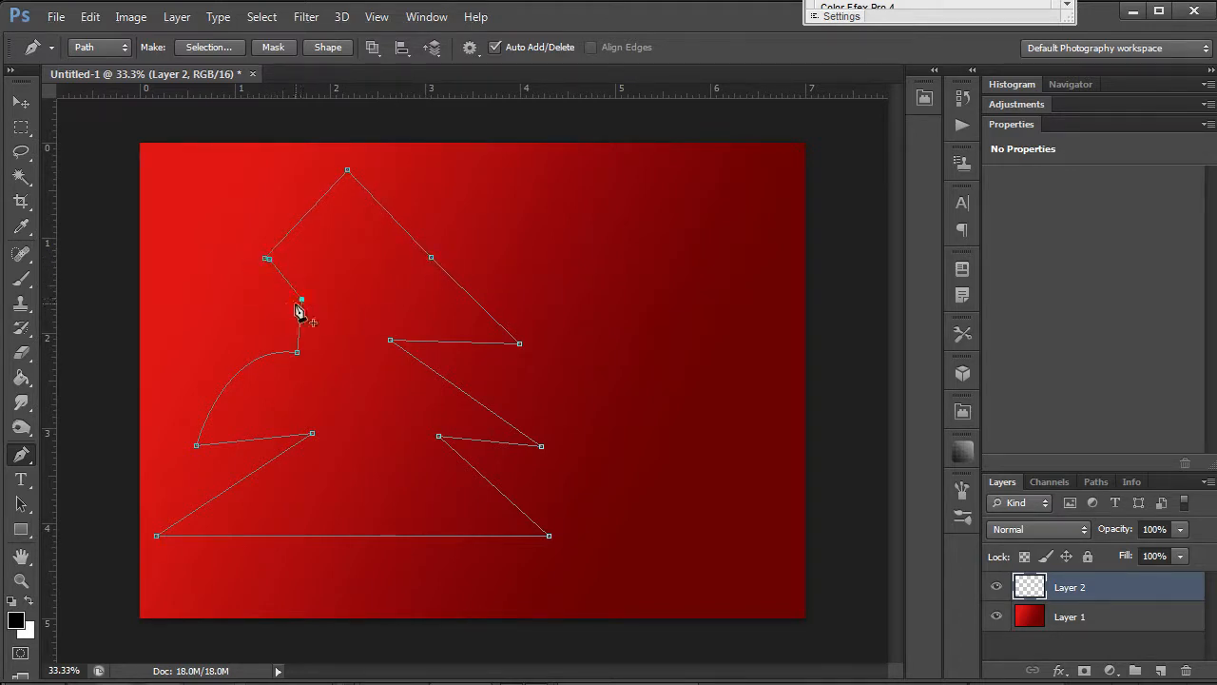
left_click(296, 352)
Step: Reshape the upper-left tier into a pointed branch by moving its tip and the anchor points above and below it
mouse_move(303, 307)
left_mouse_down()
mouse_move(272, 313)
mouse_move(302, 293)
left_mouse_up()
left_click(219, 254)
left_click_drag(278, 238, 314, 235)
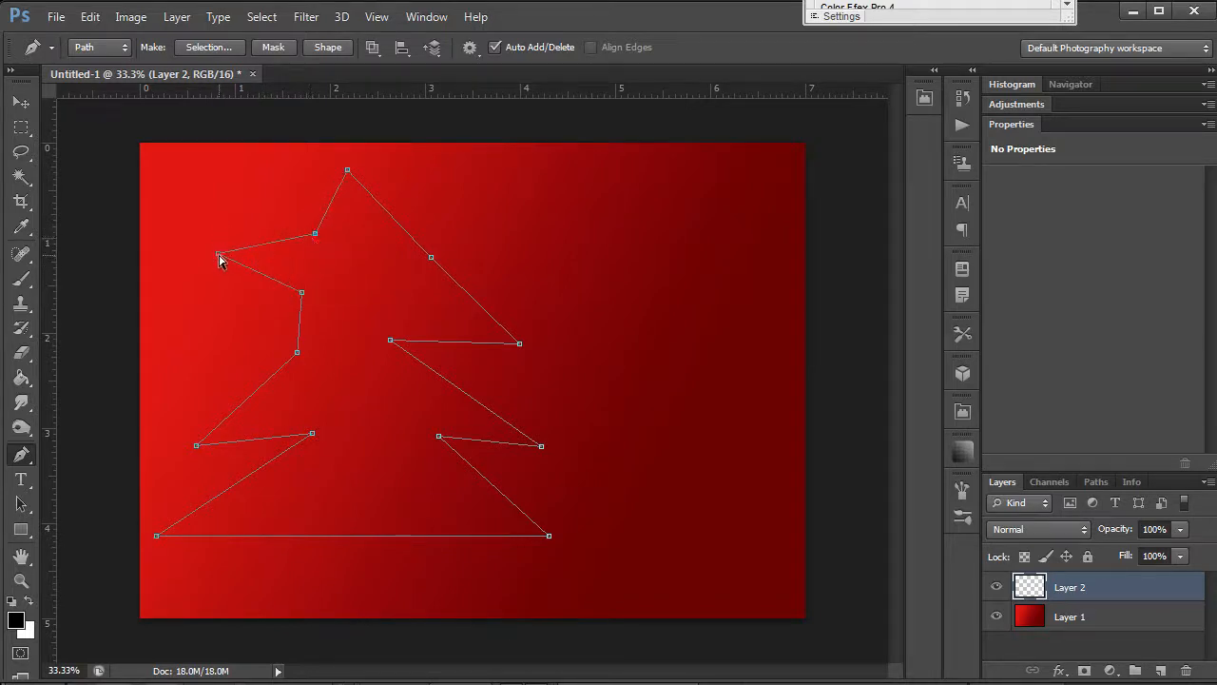
left_click_drag(219, 255, 224, 268)
Step: Curve the underside of the upper-left branch, try removing its anchor point, and undo the removal
left_click_drag(293, 289, 306, 309)
left_click(302, 293)
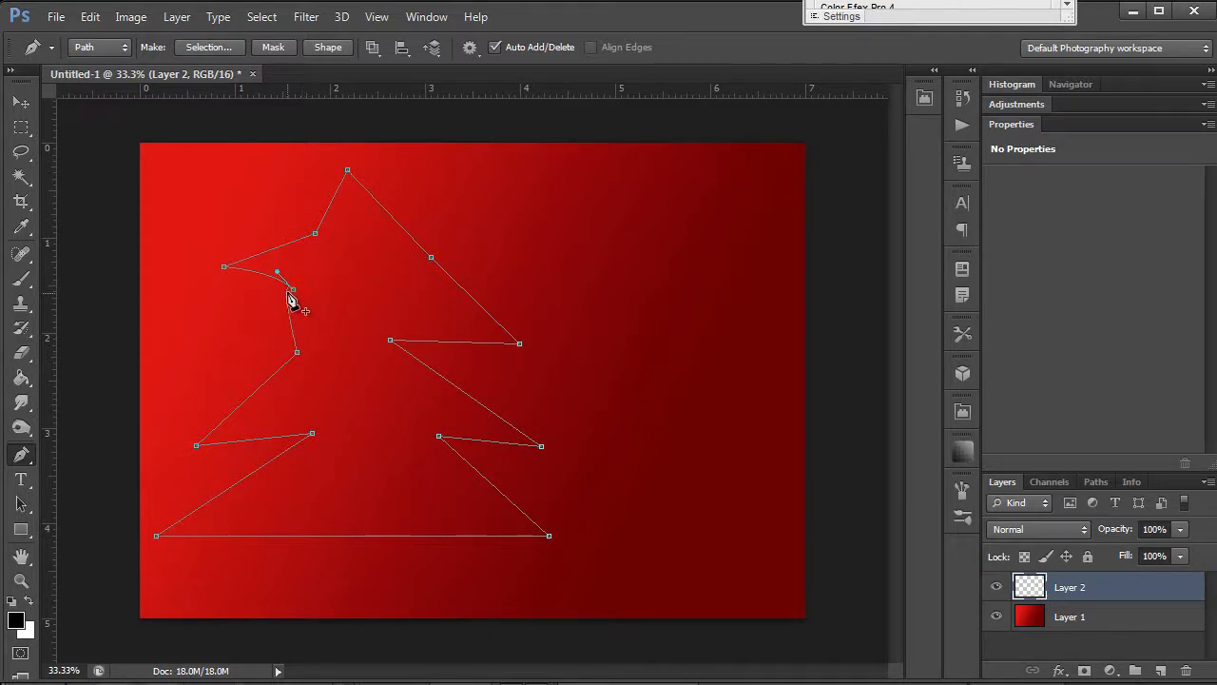
left_click(294, 291)
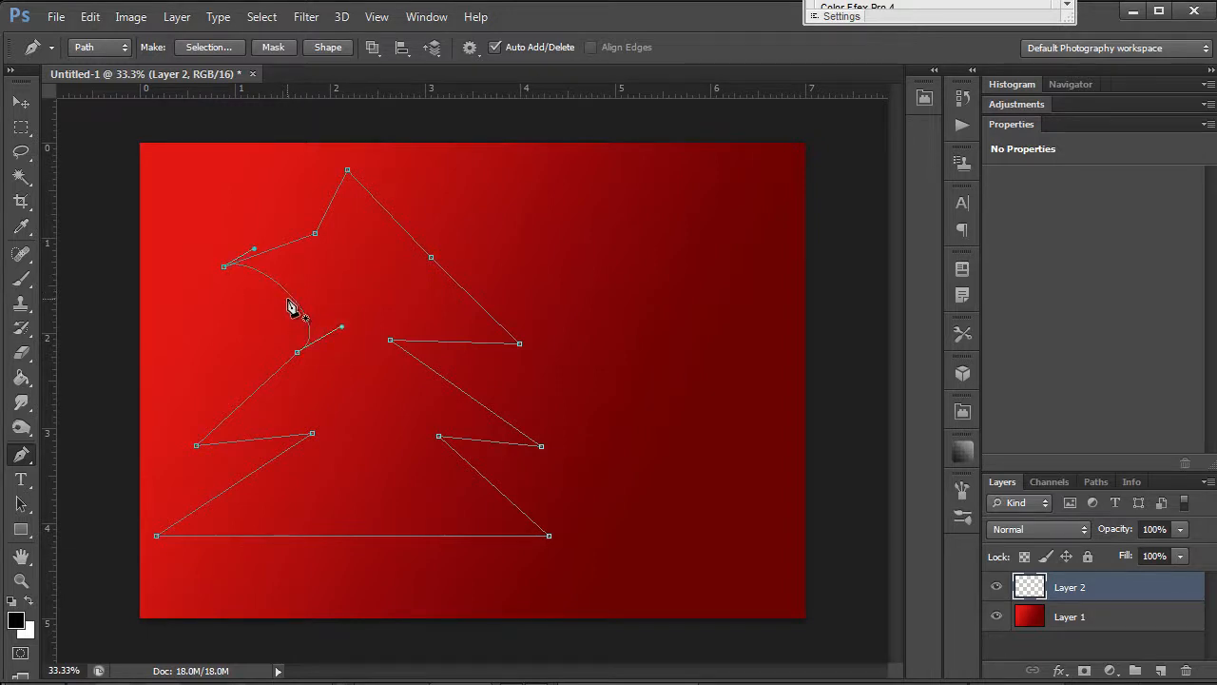
key("ctrl+z")
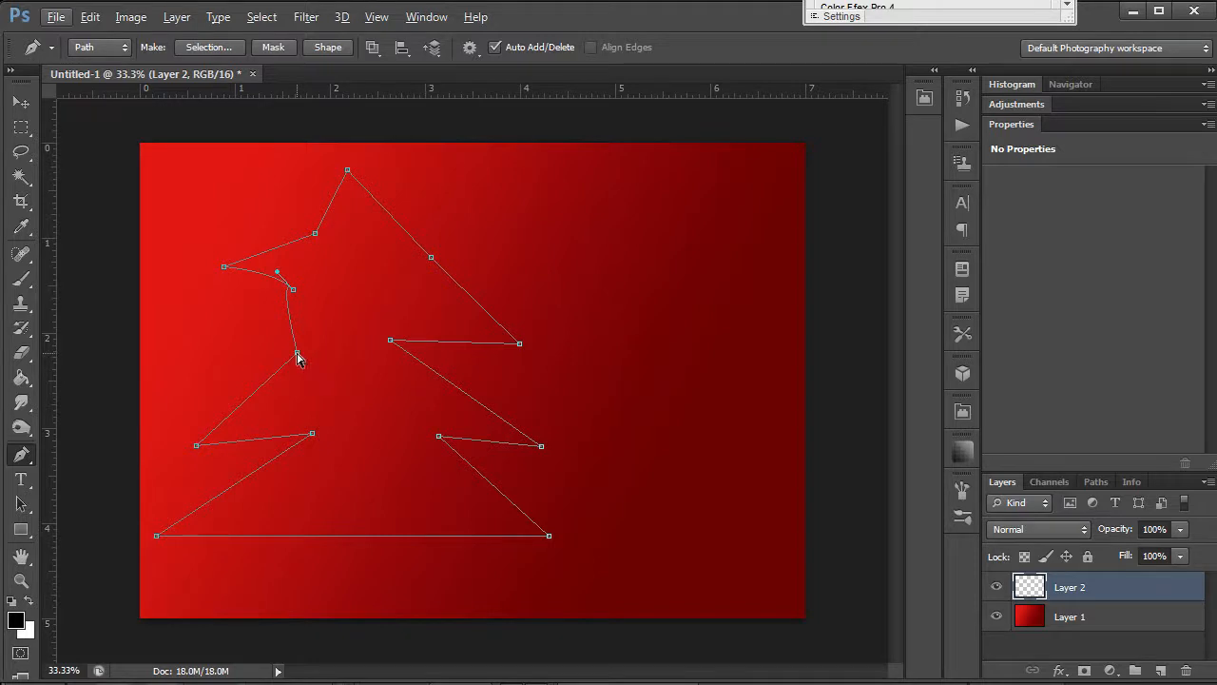
Step: Move the inner corner below the upper-left branch inwards and replace the anchor point on the branch's underside
left_click_drag(297, 354, 325, 364)
left_click_drag(293, 291, 292, 310)
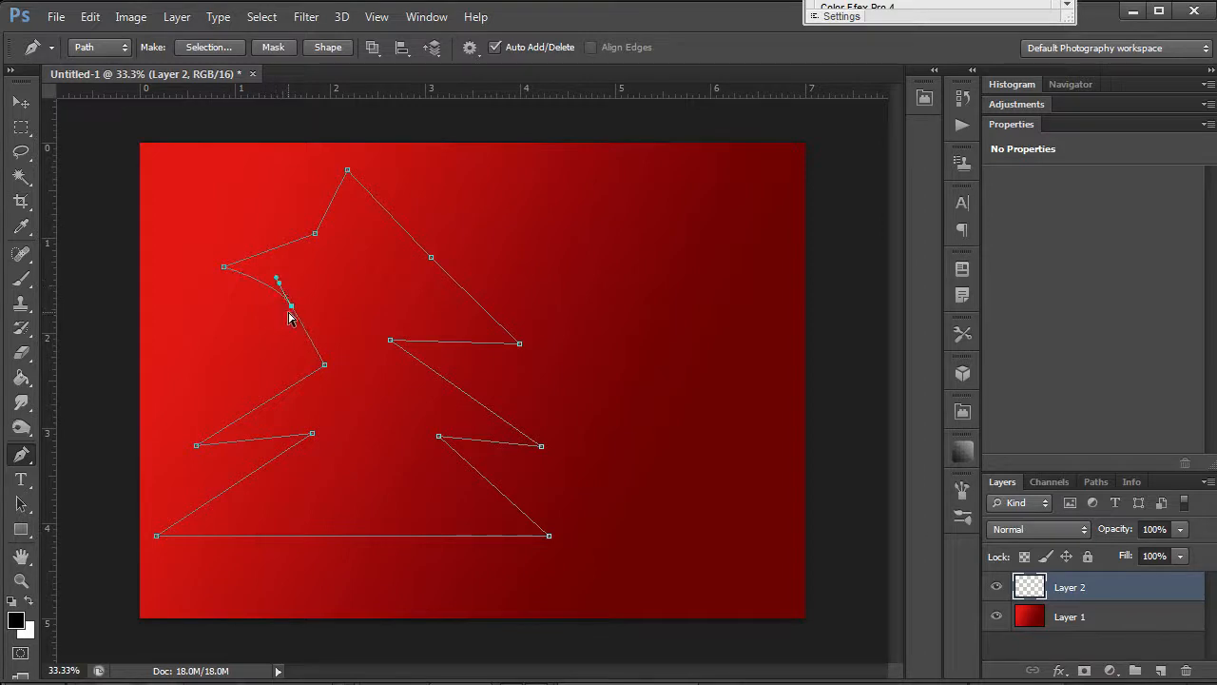
left_click_drag(289, 312, 238, 340)
left_click(261, 311)
left_click(269, 309)
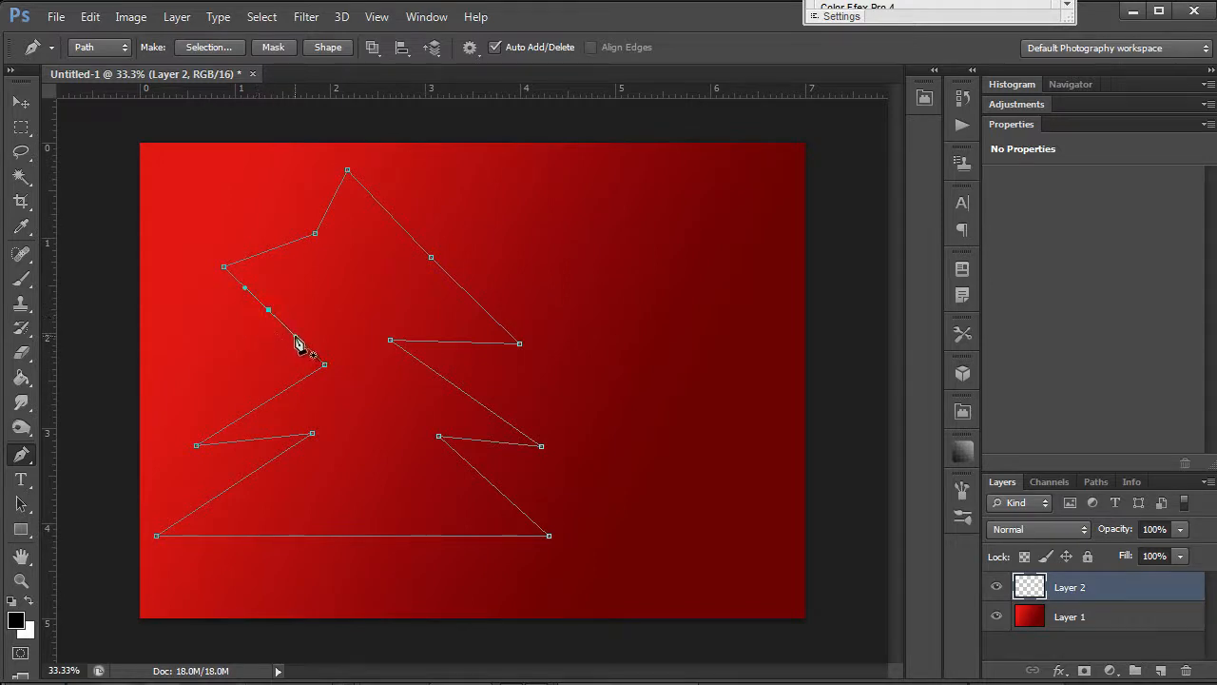
Step: Bend the underside of the upper-left branch into an S-curve with the direction handles of its middle anchor point
key("ctrl+z")
left_click_drag(296, 336, 306, 302)
left_click_drag(225, 274, 234, 269)
left_click(225, 265, "ctrl")
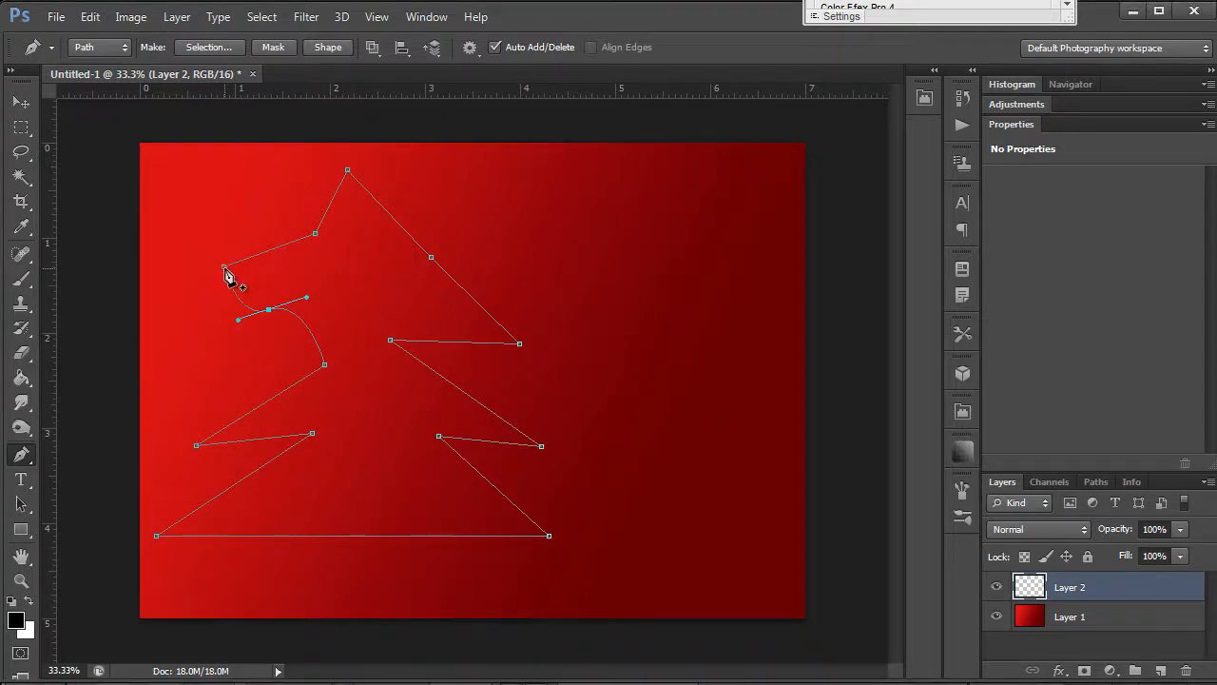
Step: Try adjusting the upper-left branch tip and the curve beneath it, and step back through the history
left_click_drag(224, 268, 224, 297)
left_click_drag(225, 245, 220, 282)
key("ctrl+z")
left_click_drag(278, 311, 241, 322)
key("ctrl+alt+z")
key("ctrl+alt+z")
key("ctrl+alt+z")
key("ctrl+alt+z")
Step: Delete the whole tree path by removing its anchor points one by one from the upper tiers down to the base
left_click(269, 310)
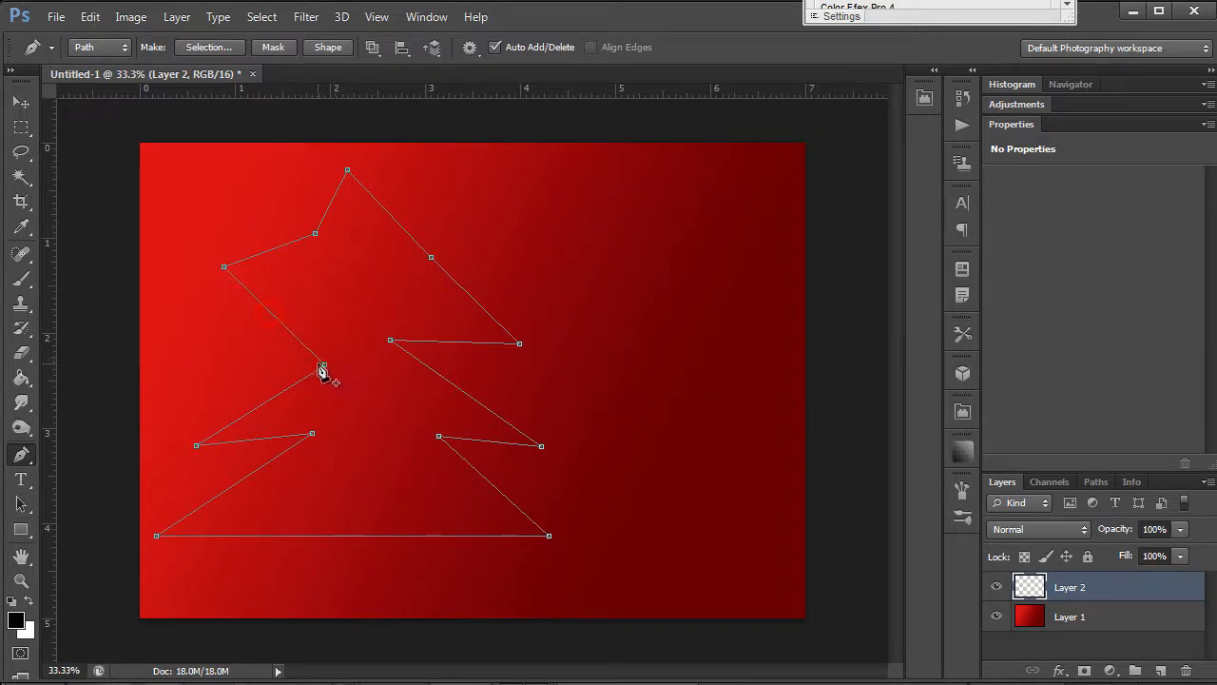
left_click(324, 364)
left_click(223, 268)
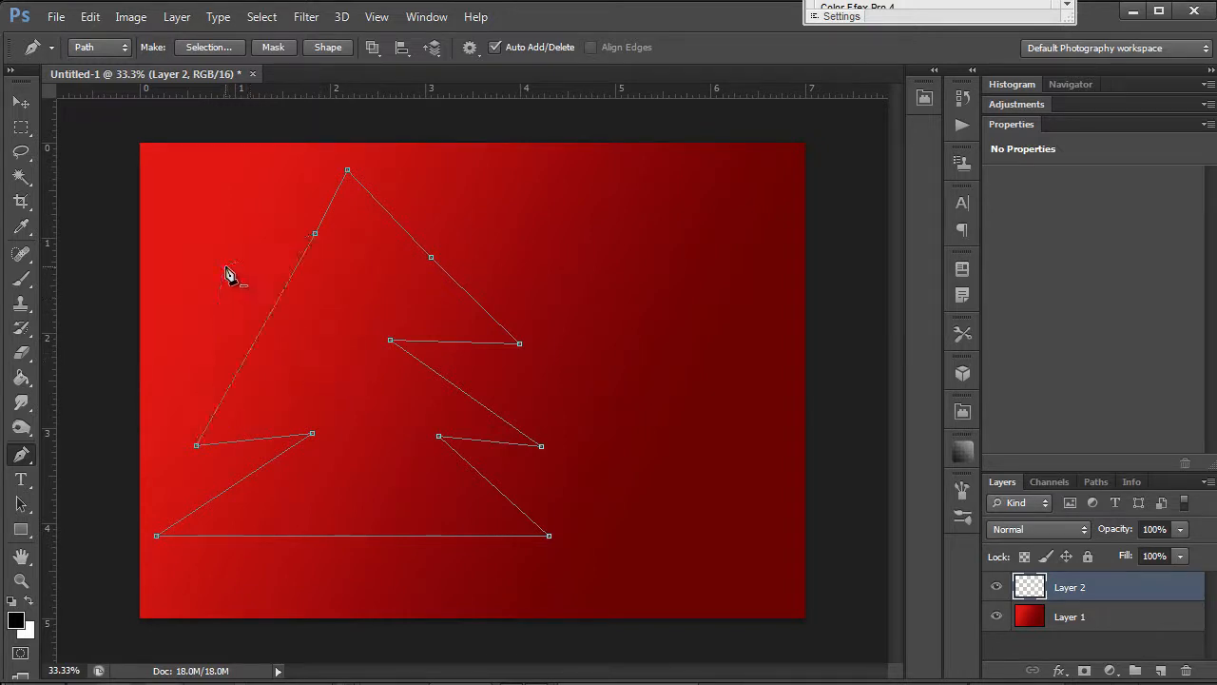
left_click(314, 233)
left_click(347, 171)
left_click(508, 343, "ctrl")
left_click(431, 257)
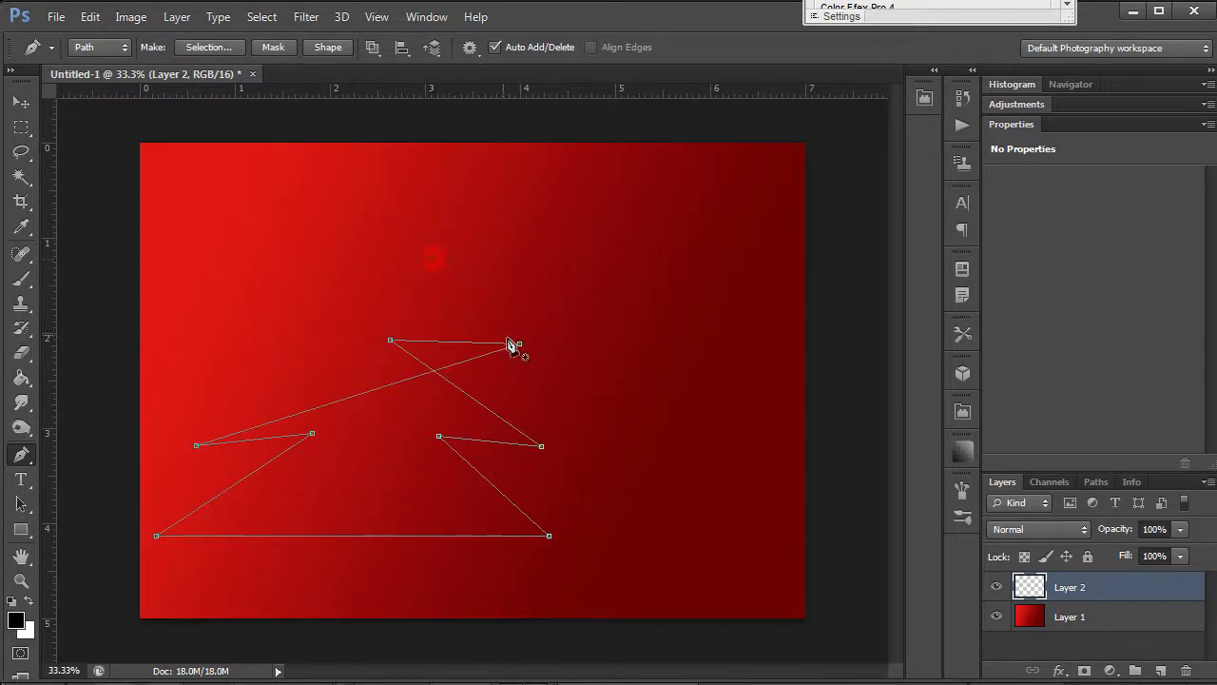
left_click(519, 343)
left_click(389, 339)
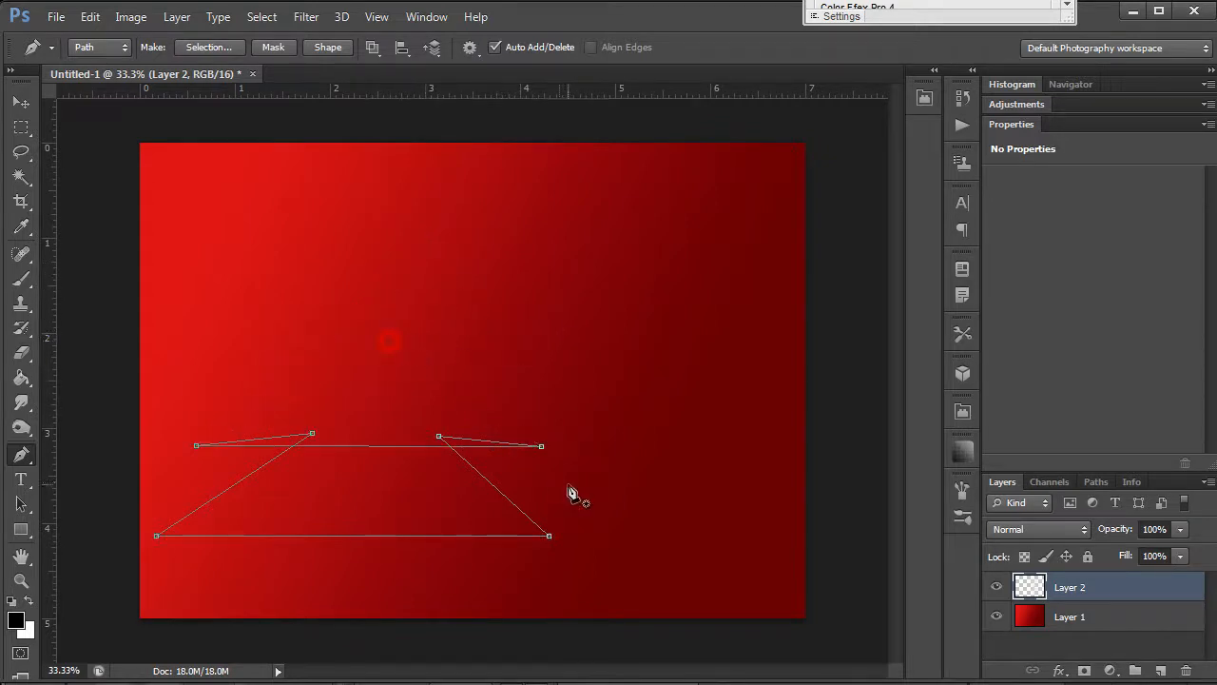
left_click(541, 446)
left_click(438, 435)
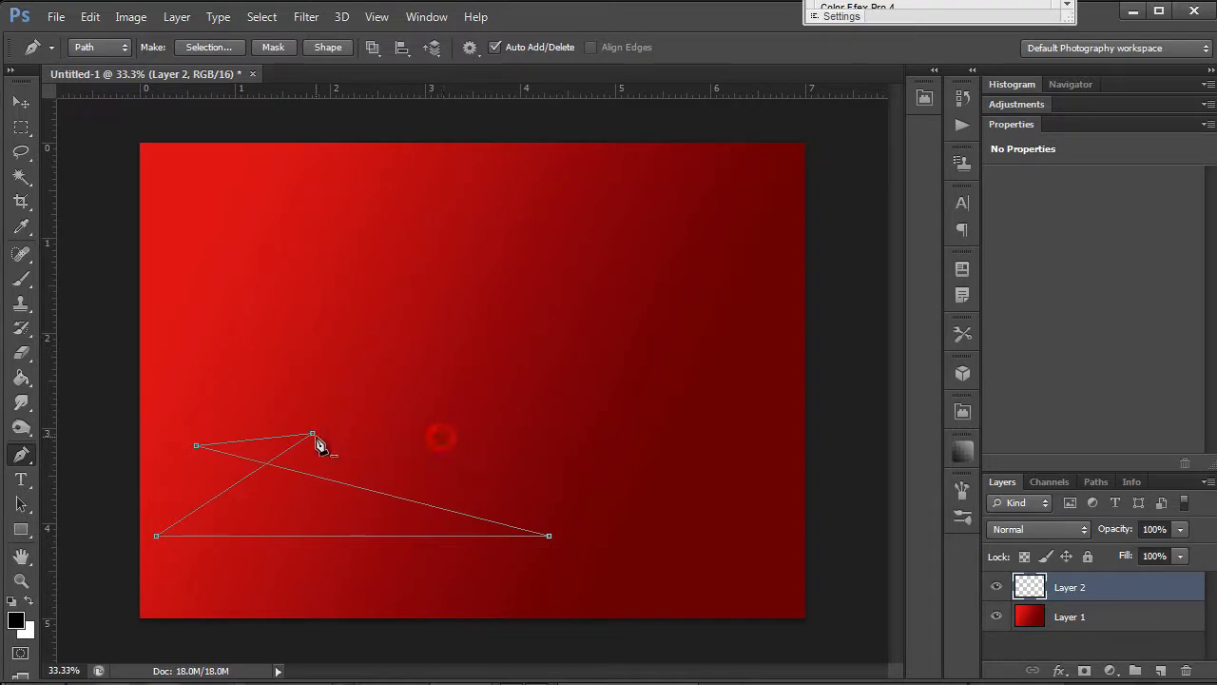
left_click(312, 433)
left_click(196, 446)
left_click(155, 543)
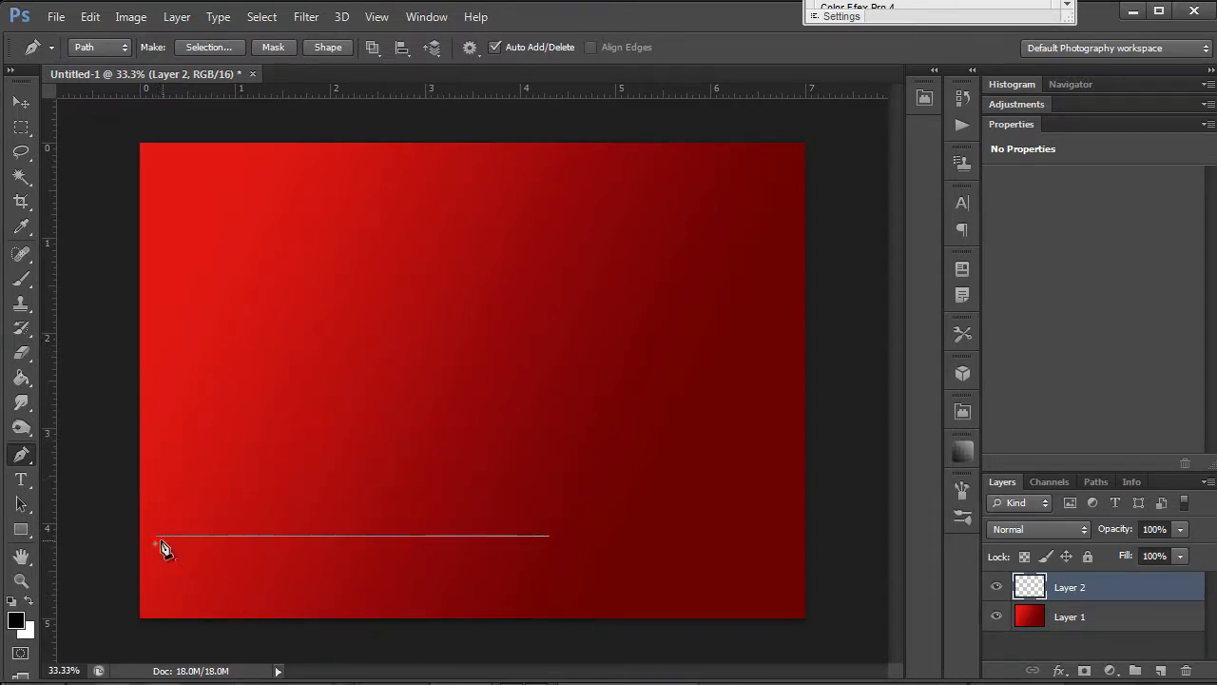
left_click(549, 539)
left_click(549, 538)
left_click(156, 536)
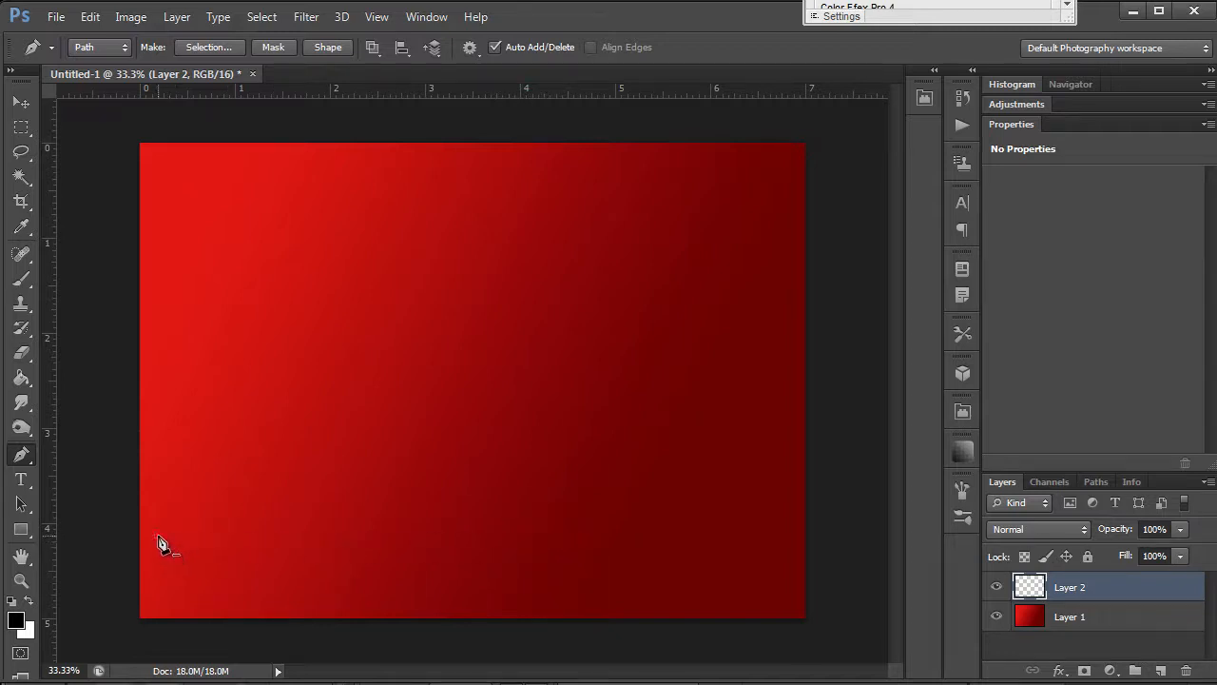